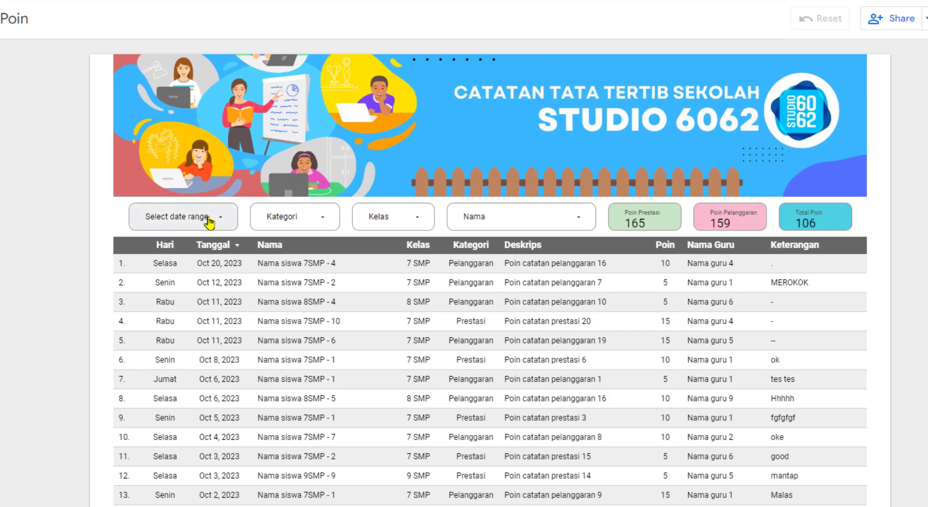
# Step: Preview the report's date range control and the Kategori, Nama and Kelas filter lists
pyautogui.click(205, 223)
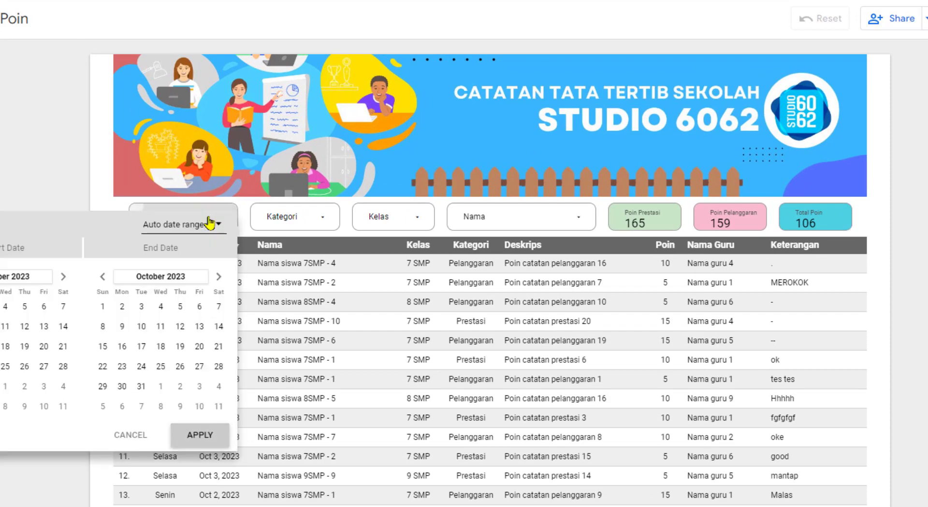
pyautogui.click(285, 221)
pyautogui.click(301, 222)
pyautogui.click(491, 220)
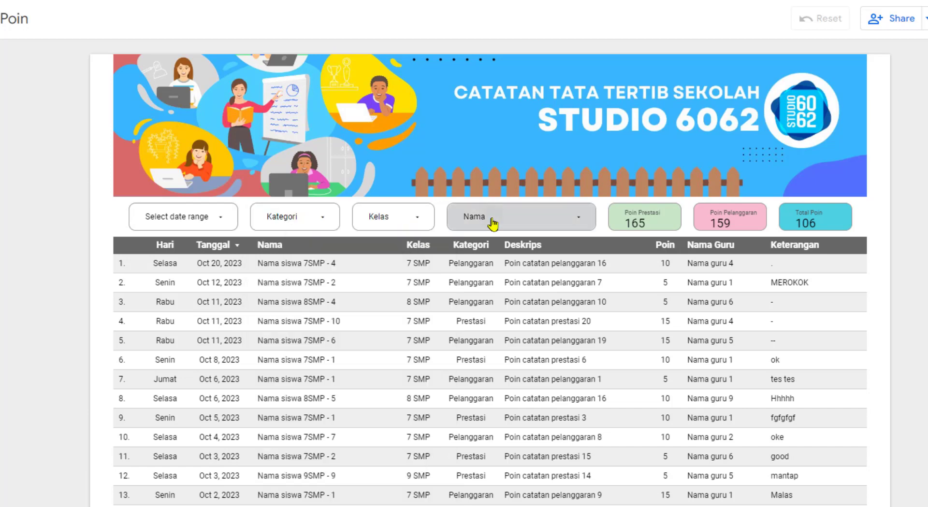
pyautogui.click(491, 223)
pyautogui.click(391, 222)
pyautogui.click(387, 217)
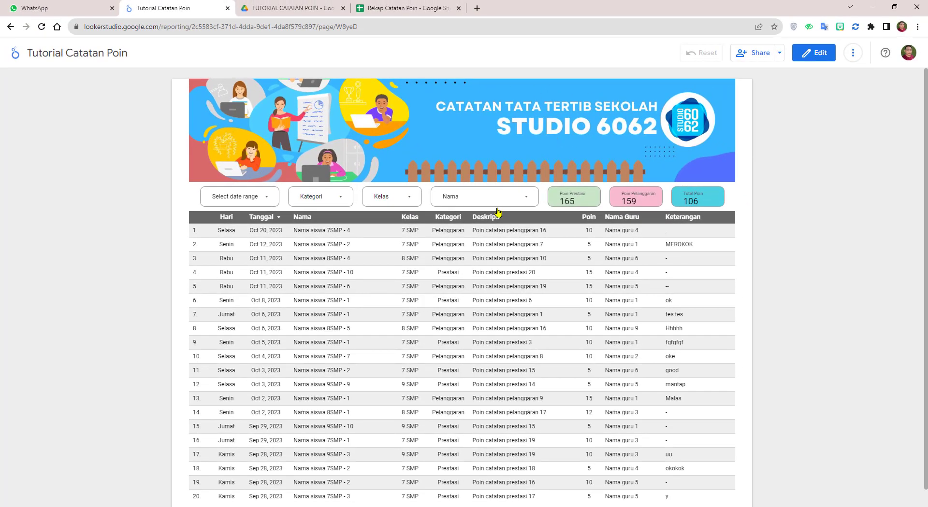
# Step: Scroll the report table, then switch to the Rekap Catatan Poin spreadsheet
pyautogui.scroll(-2, 387, 299)
pyautogui.scroll(2, 381, 290)
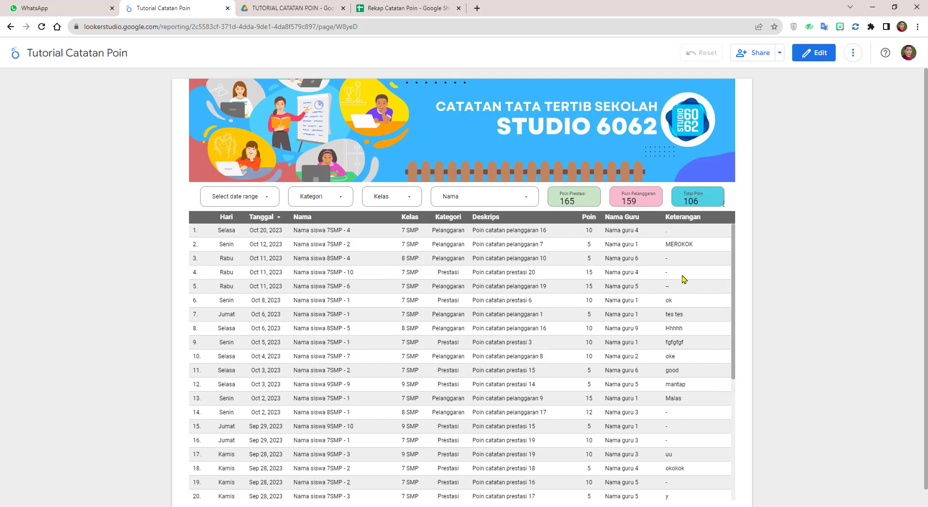
pyautogui.click(408, 9)
pyautogui.click(696, 278)
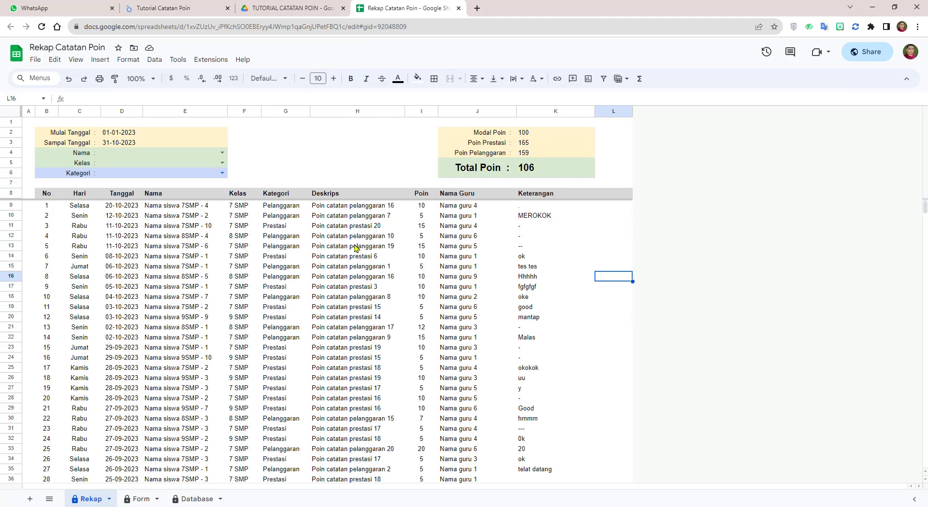
# Step: Check the Nama name list in cell D4, then go back to the Tutorial Catatan Poin report
pyautogui.click(222, 152)
pyautogui.click(297, 169)
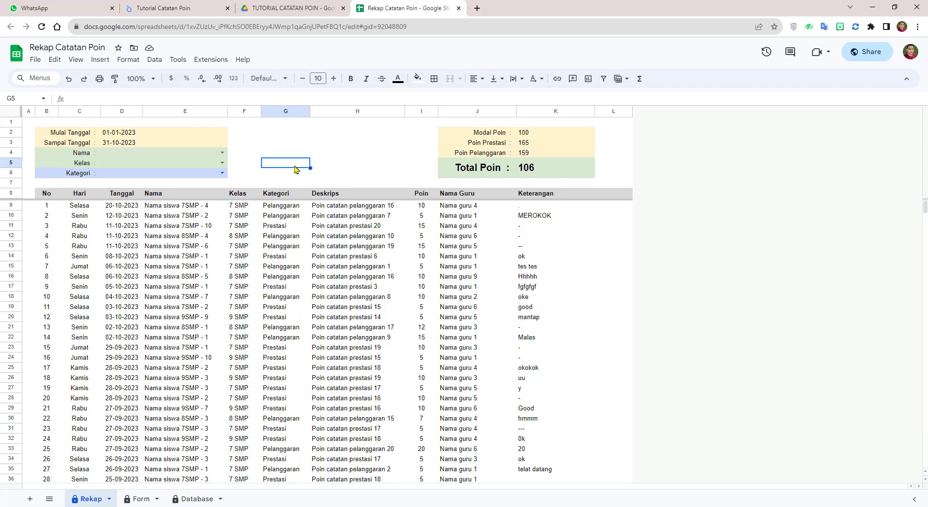
pyautogui.click(188, 9)
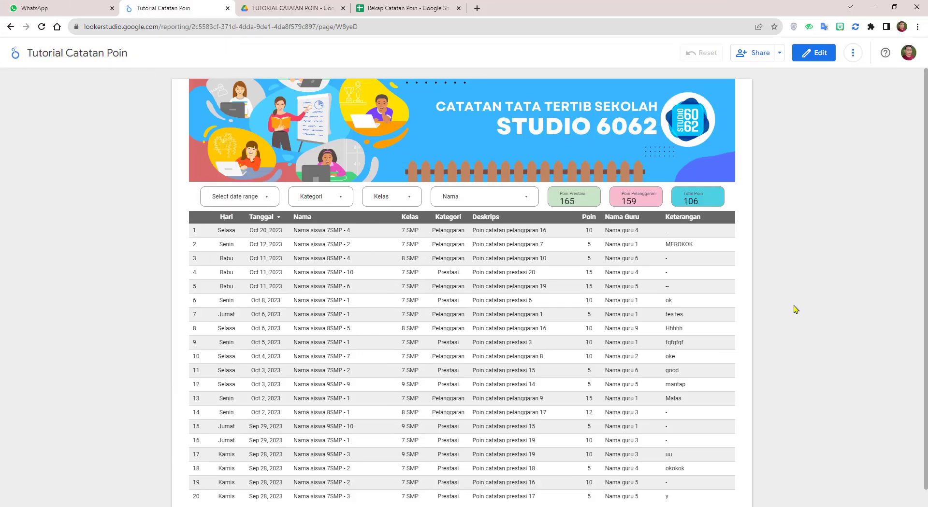
# Step: Switch to the TUTORIAL CATATAN POIN Google Drive folder tab
pyautogui.click(287, 8)
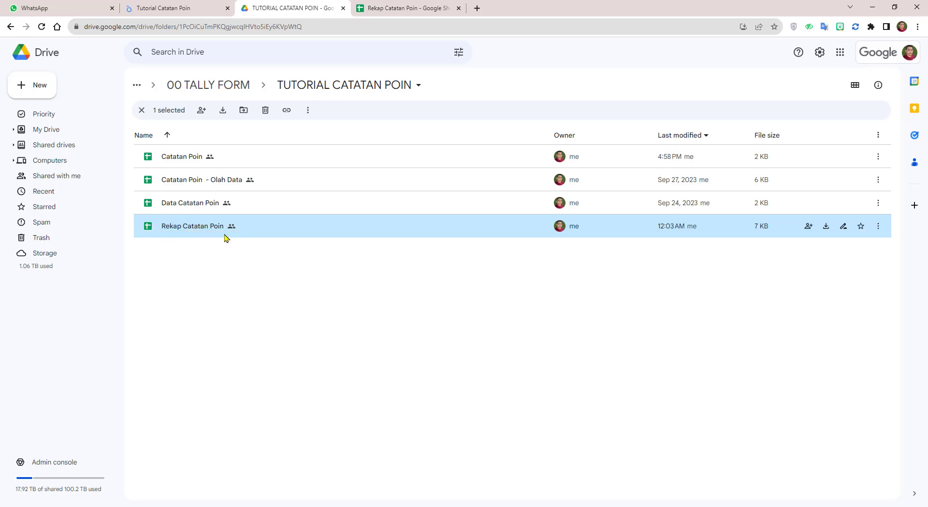
# Step: Switch back to the Rekap Catatan Poin spreadsheet tab
pyautogui.click(424, 6)
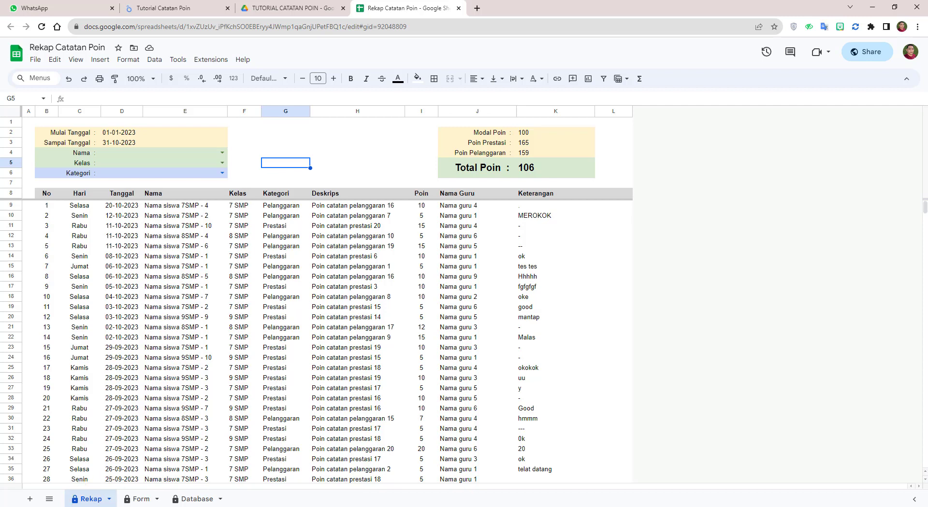
# Step: Select cell E28, then return to the Tutorial Catatan Poin report tab
pyautogui.click(223, 401)
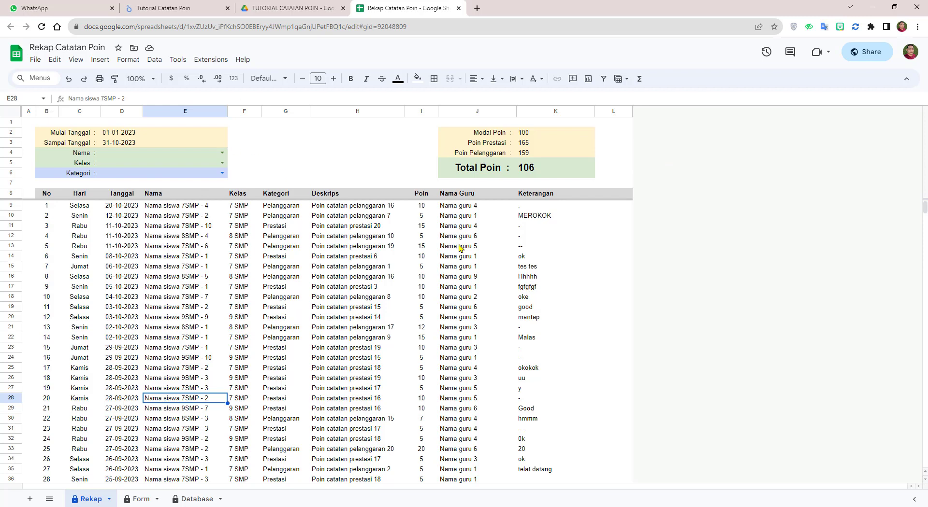
pyautogui.click(174, 8)
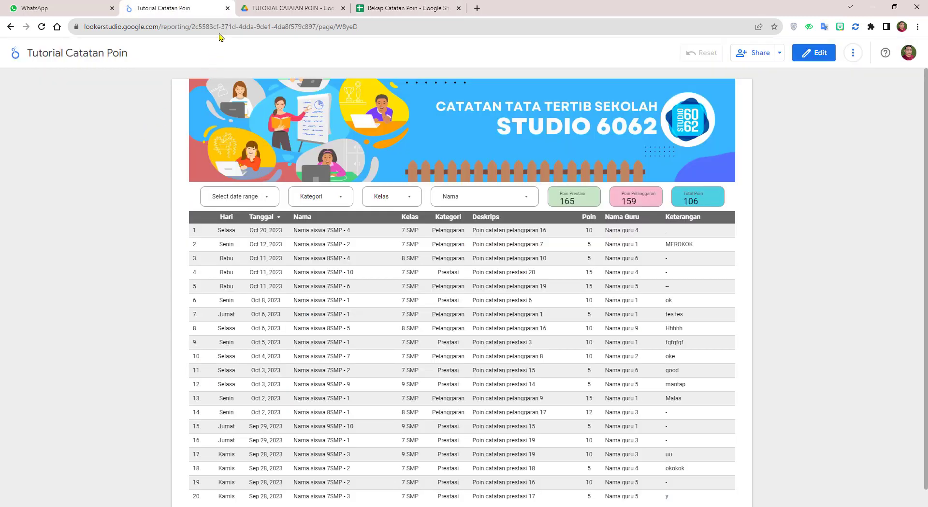
# Step: Load lookerstudio.google.com in a new browser tab
pyautogui.click(477, 8)
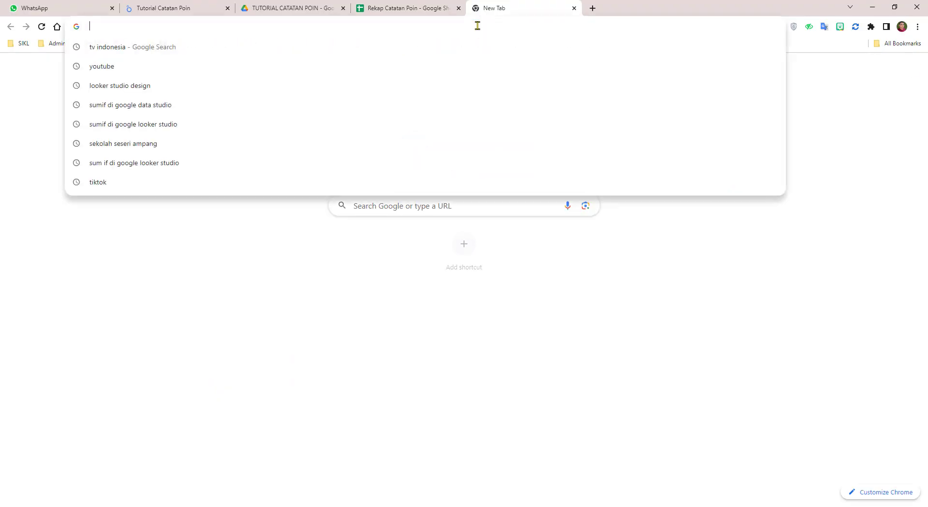
pyautogui.write('loo')
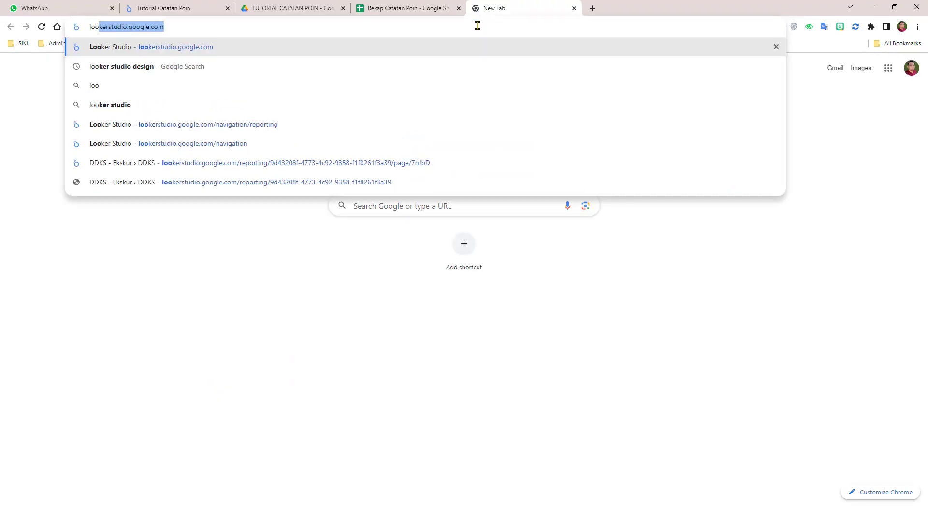
pyautogui.press('Return')
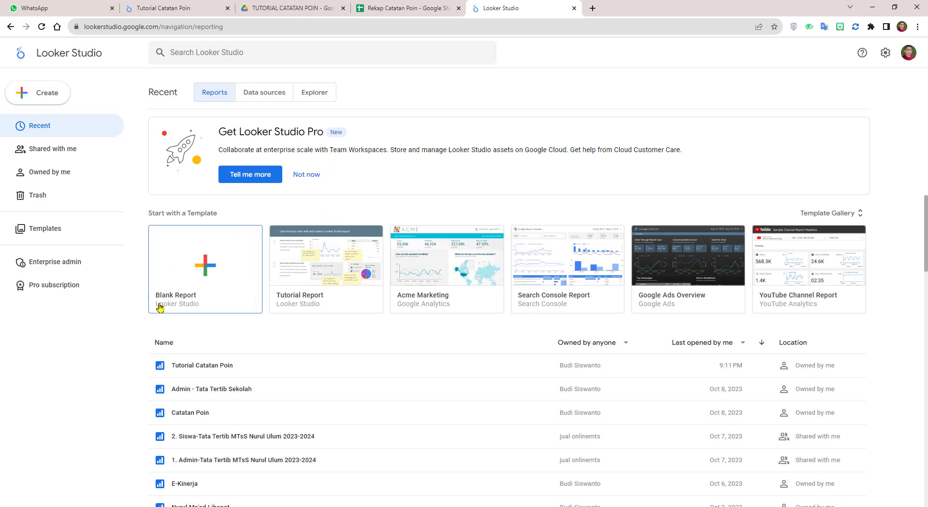
# Step: Create a Blank Report and choose the Google Sheets connector
pyautogui.click(207, 271)
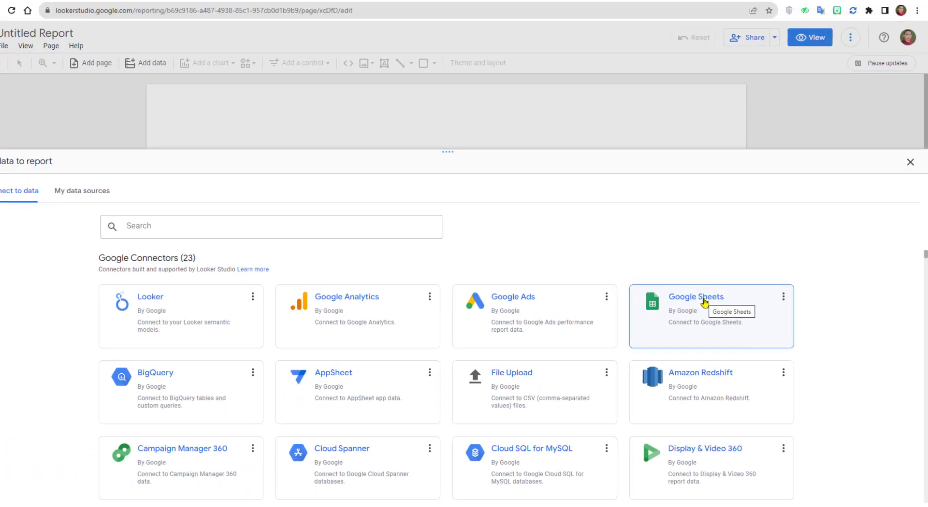
pyautogui.click(560, 170)
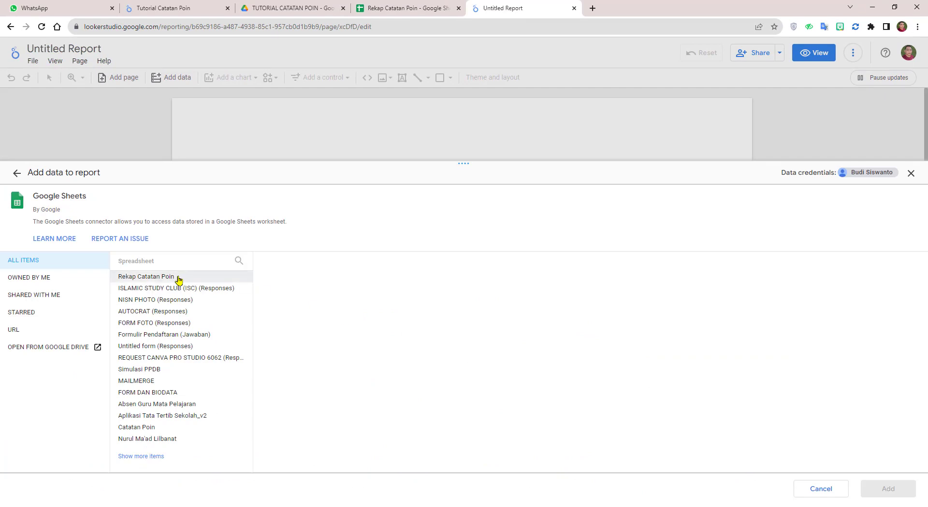
# Step: Connect Rekap Catatan Poin > Rekap with range B8:K, excluding hidden and filtered cells
pyautogui.click(162, 280)
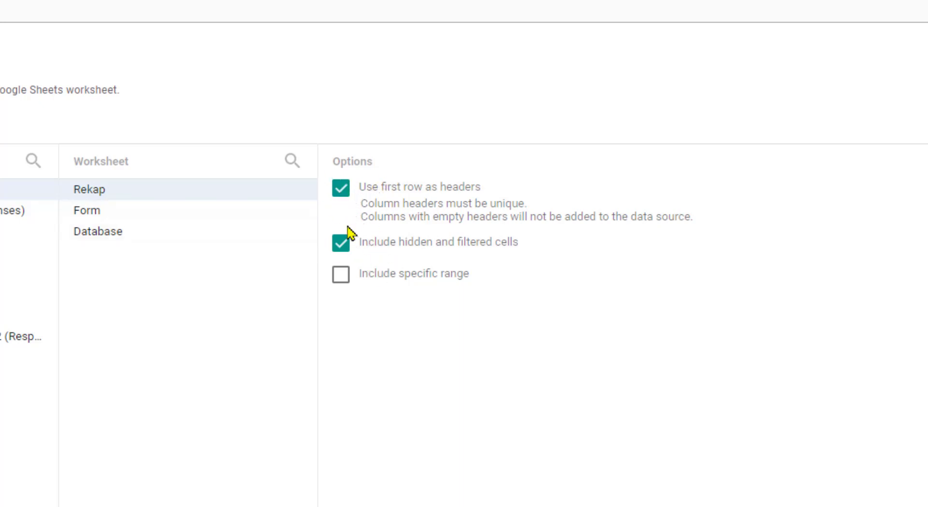
pyautogui.click(344, 247)
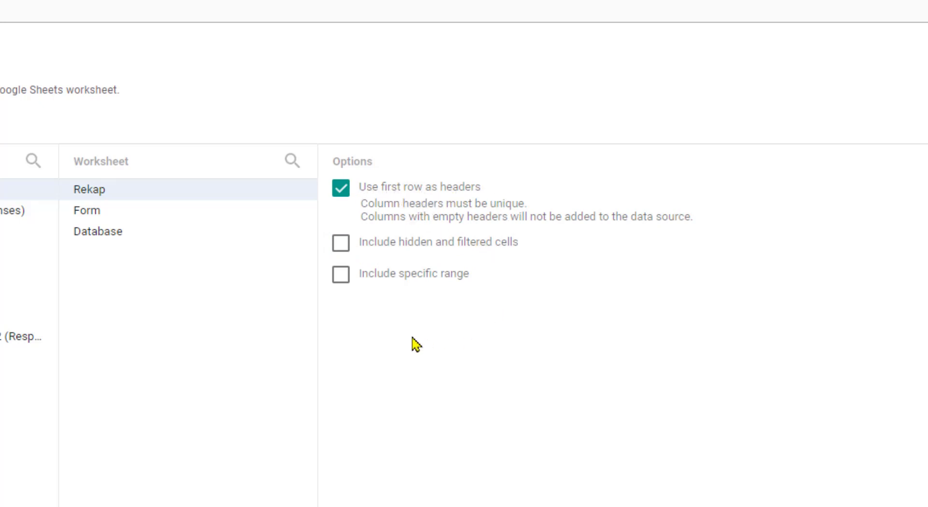
pyautogui.click(342, 276)
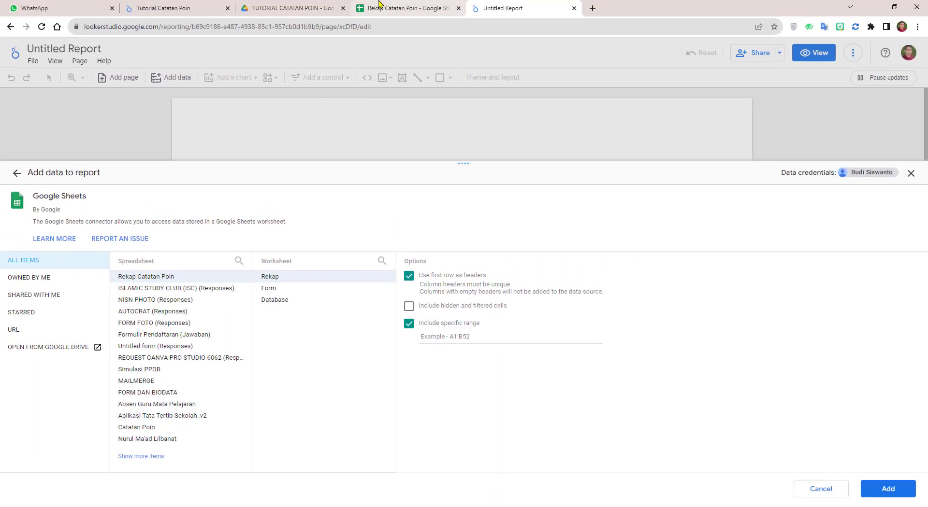
pyautogui.click(379, 3)
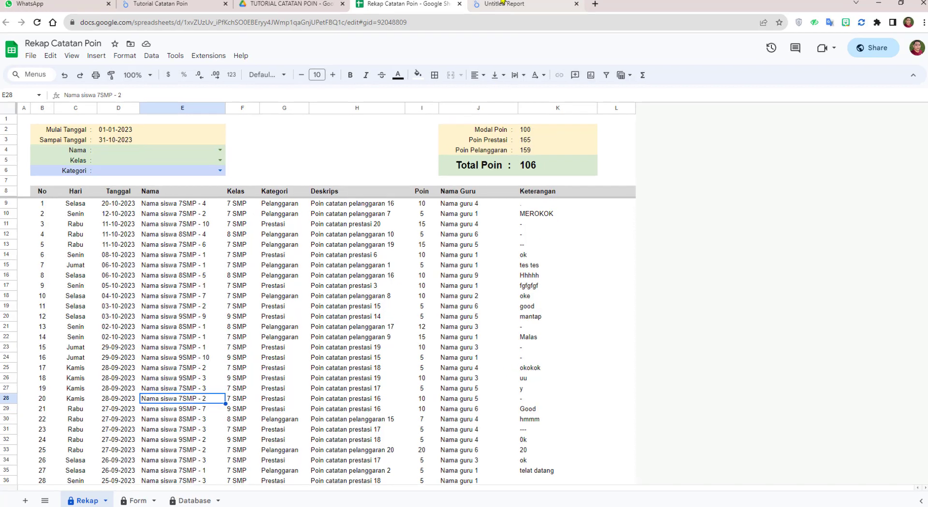
pyautogui.click(503, 3)
pyautogui.click(553, 304)
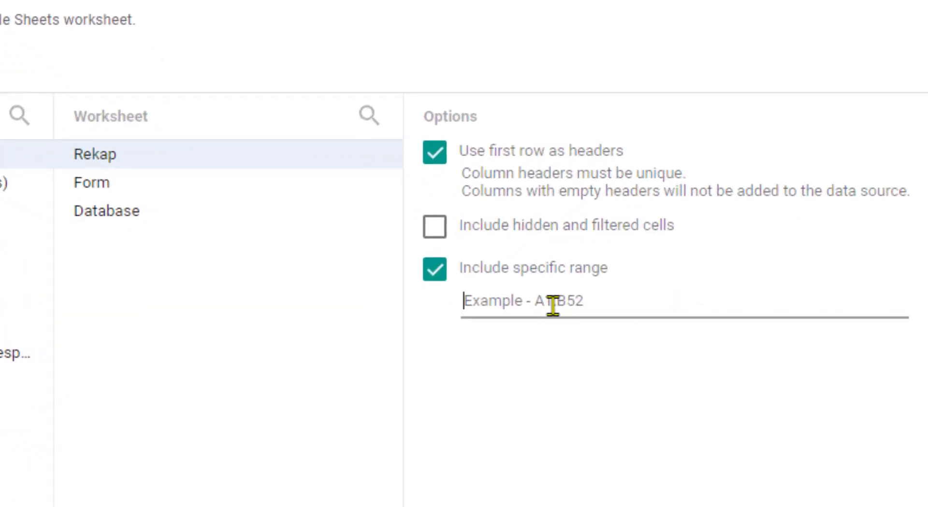
pyautogui.write('B8')
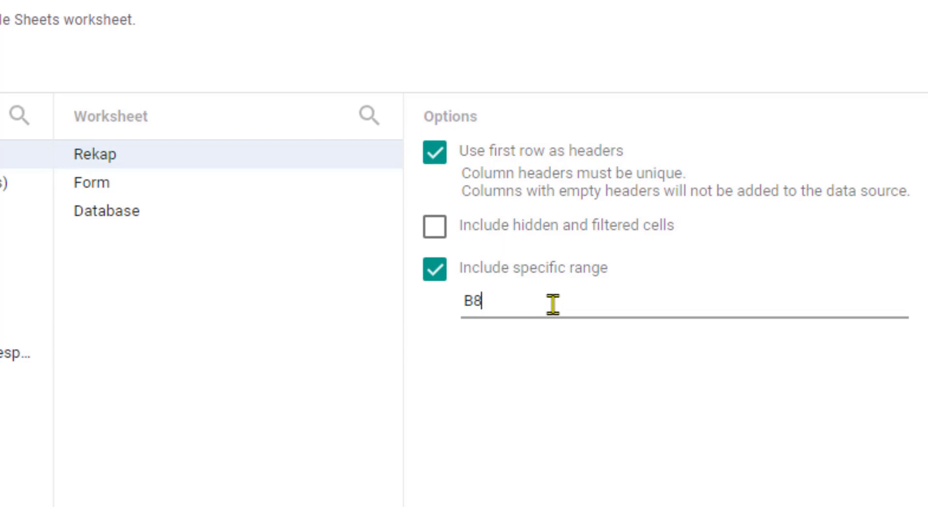
pyautogui.write(':K')
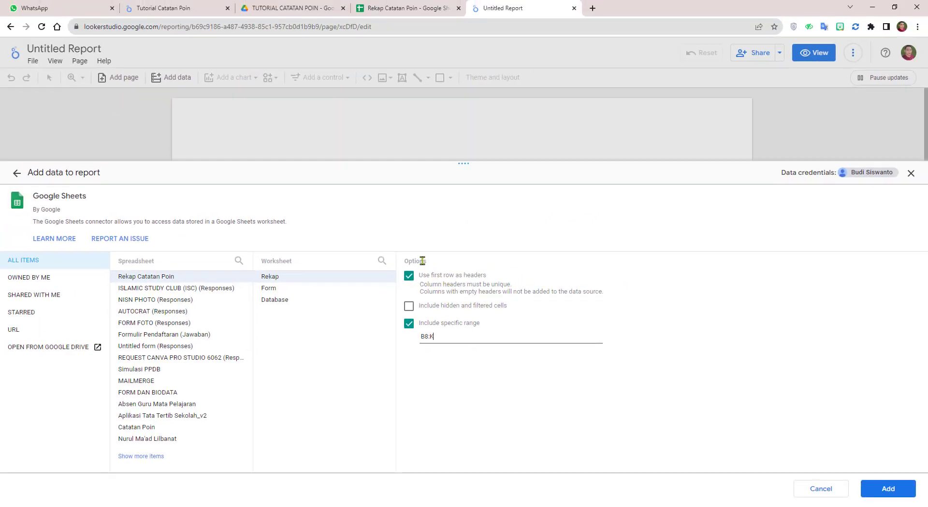
pyautogui.click(394, 9)
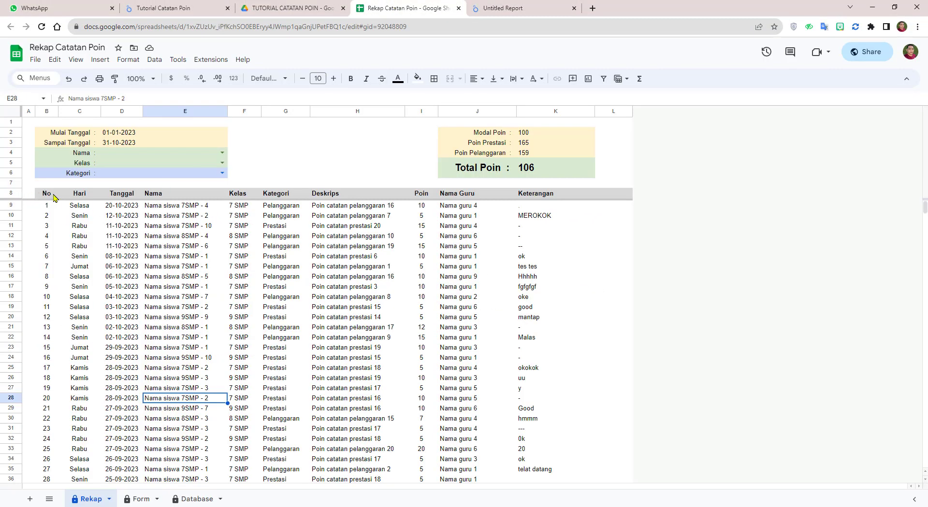
pyautogui.click(500, 8)
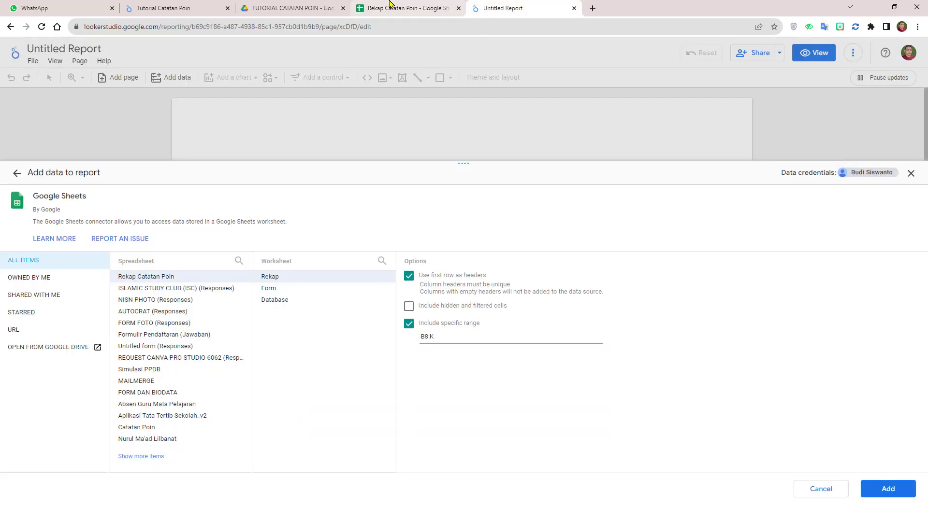
pyautogui.click(406, 8)
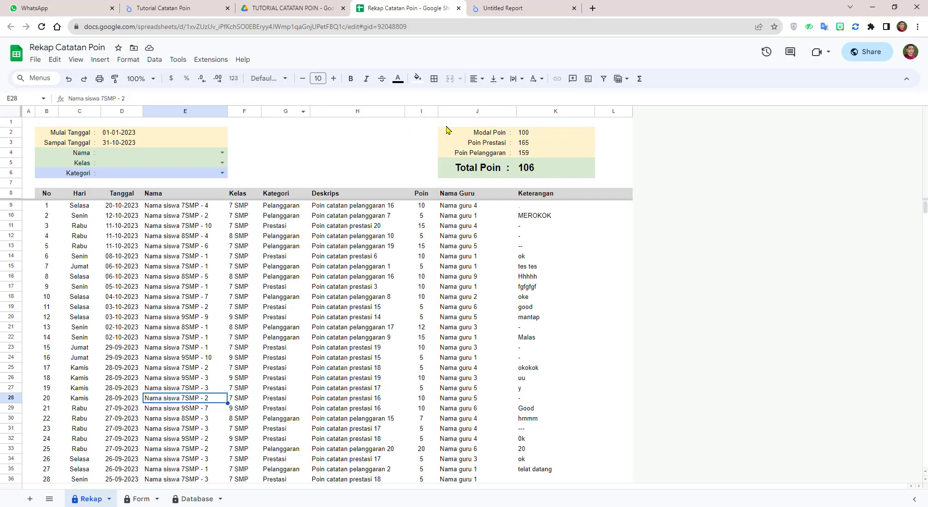
pyautogui.click(488, 6)
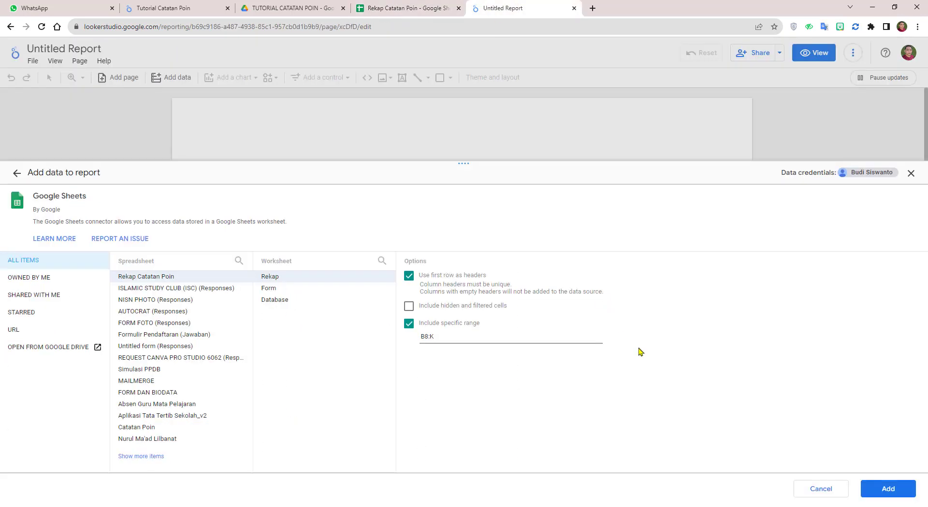
pyautogui.click(897, 491)
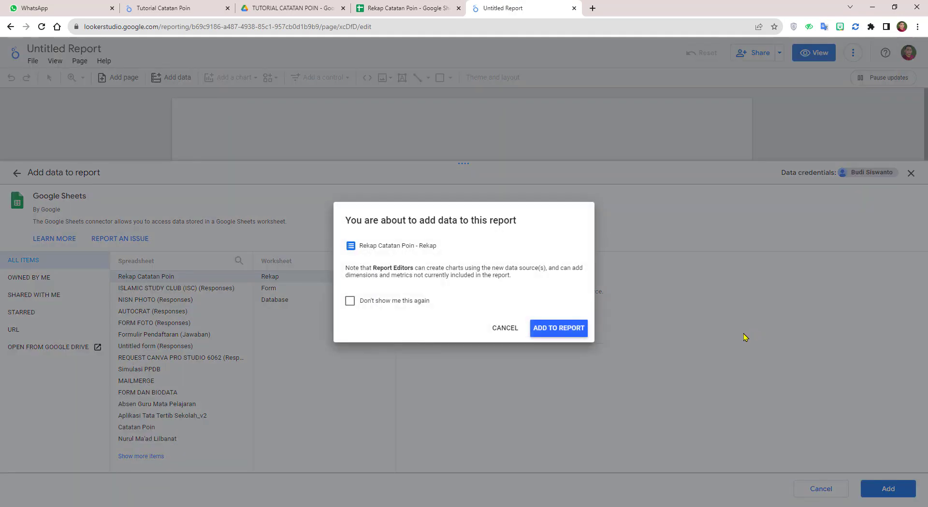
# Step: Confirm adding the Rekap data and retitle Untitled Report as 'Poin'
pyautogui.click(560, 331)
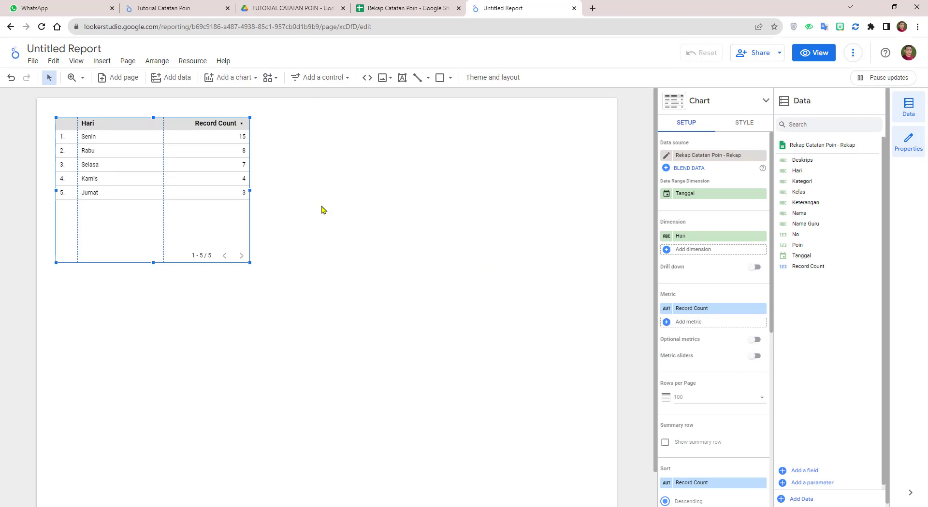
pyautogui.doubleClick(70, 48)
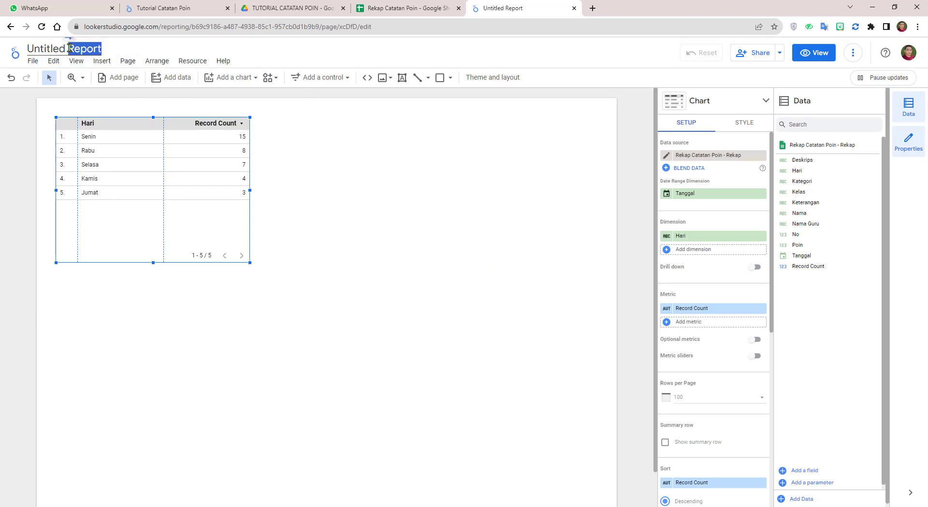
pyautogui.tripleClick(69, 48)
pyautogui.write('pOI')
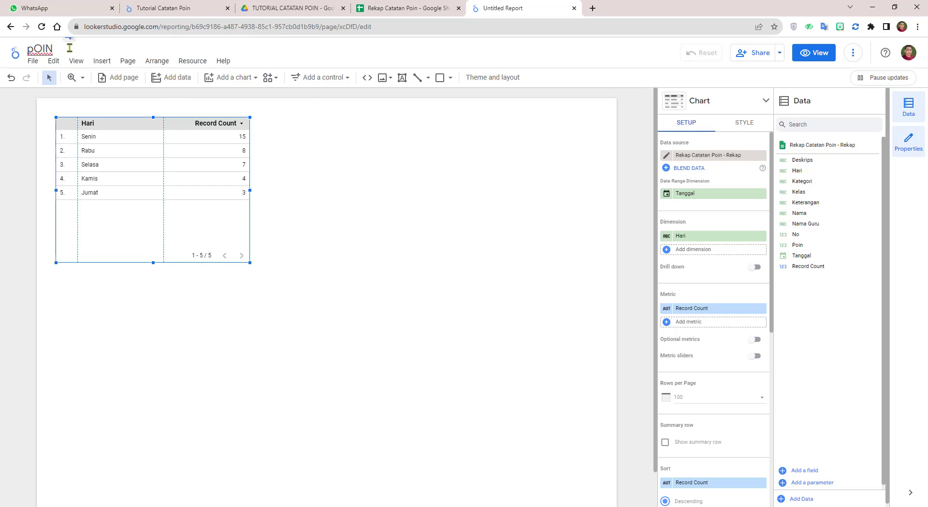
pyautogui.write('N')
pyautogui.press('BackSpace')
pyautogui.press('BackSpace')
pyautogui.click(454, 270)
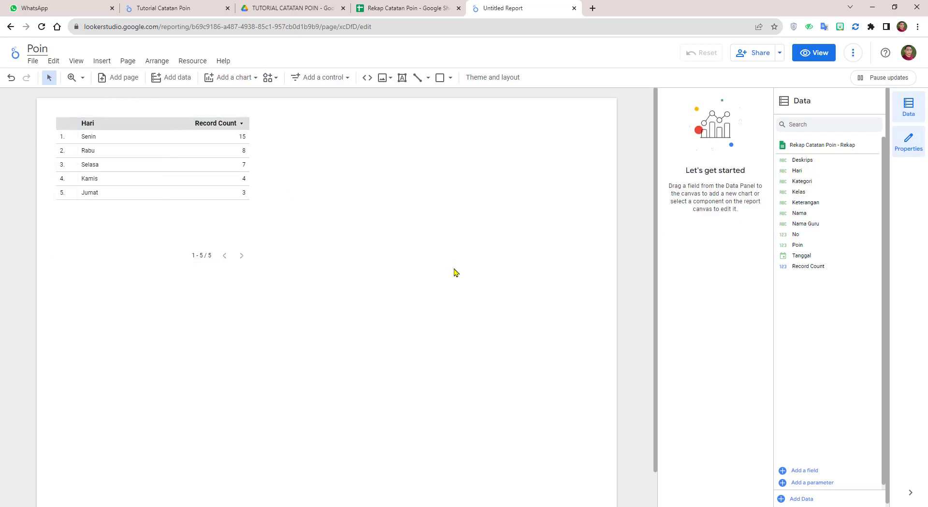
# Step: Widen the Hari / Record Count table across the page and narrow its row-number column
pyautogui.click(180, 167)
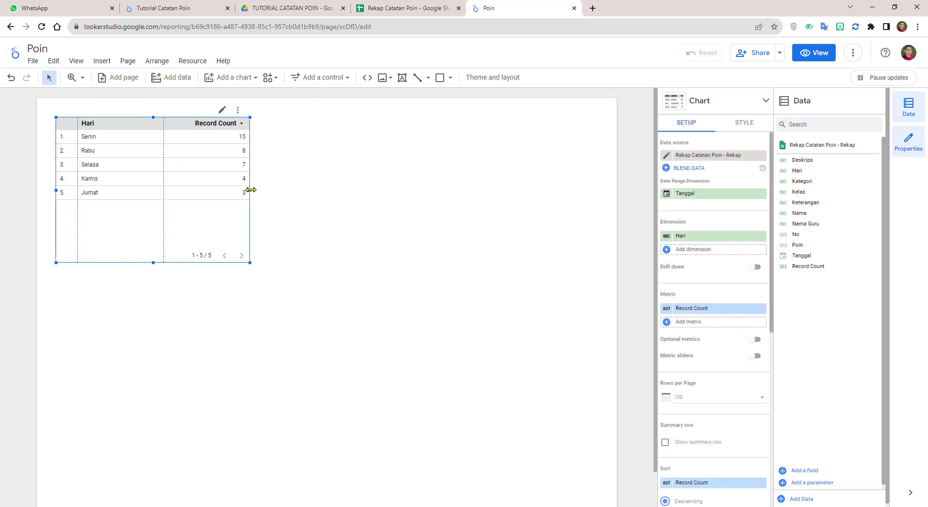
pyautogui.moveTo(251, 191); pyautogui.dragTo(600, 241)
pyautogui.moveTo(407, 180); pyautogui.dragTo(407, 186)
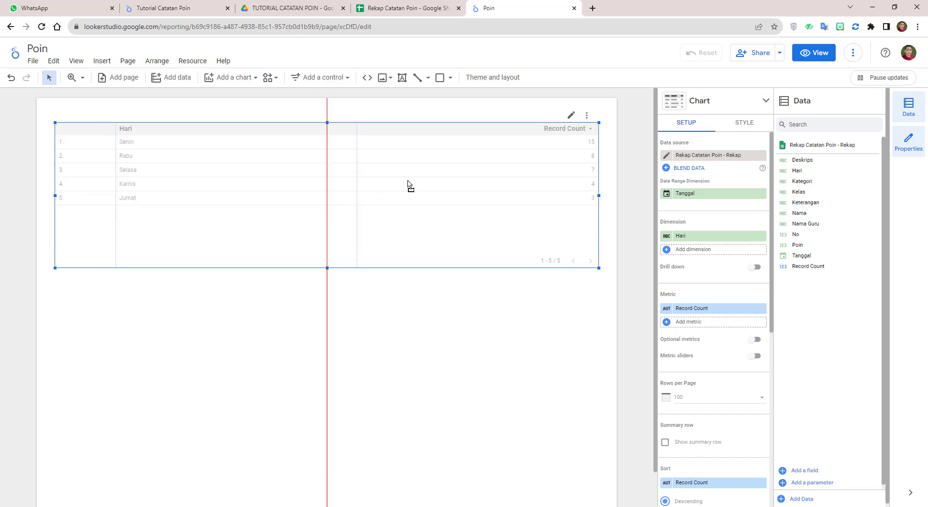
pyautogui.moveTo(115, 182); pyautogui.dragTo(78, 182)
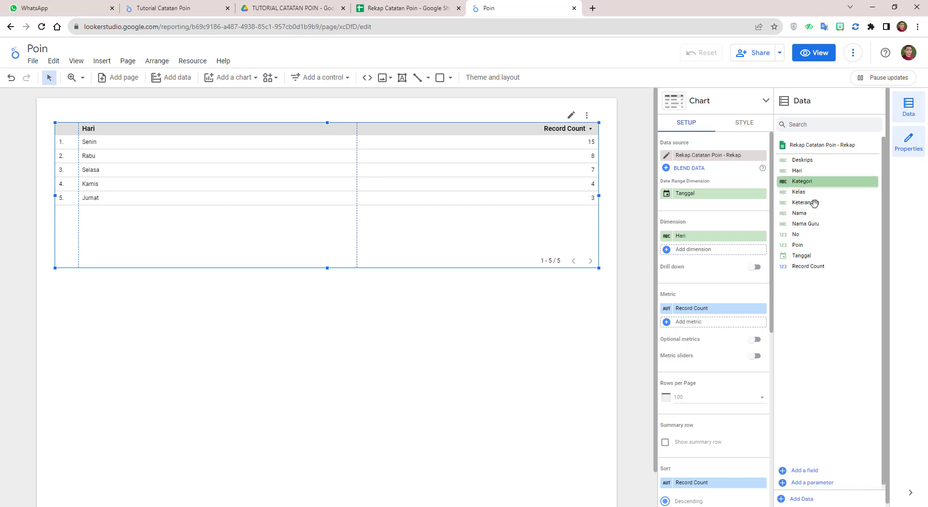
pyautogui.click(570, 333)
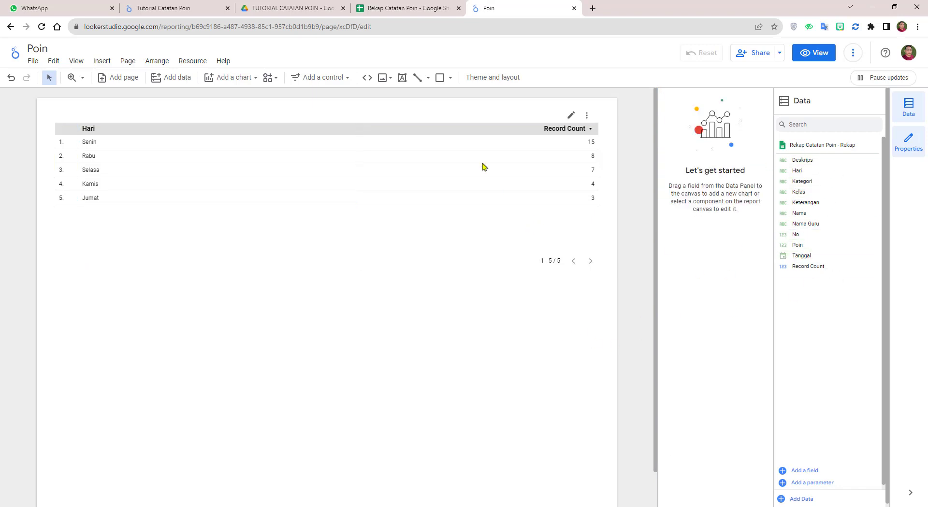
pyautogui.click(462, 126)
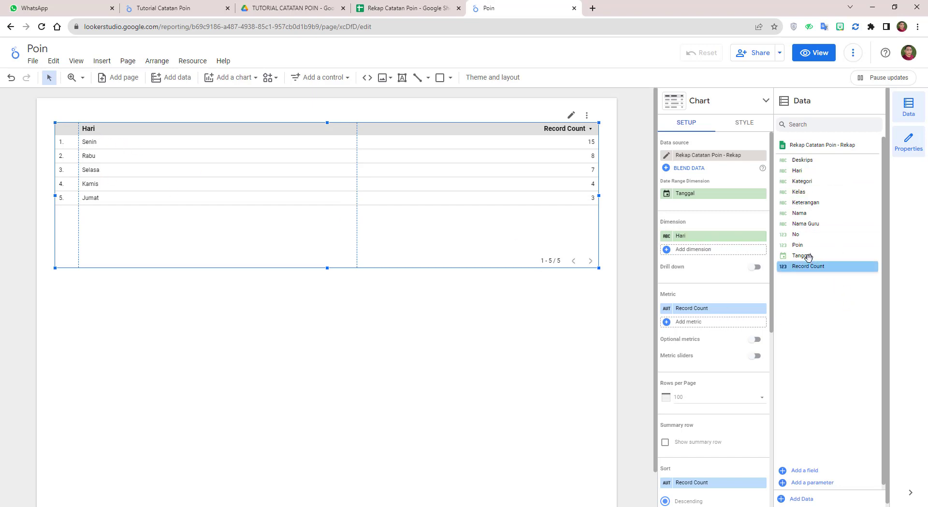
# Step: Add Tanggal as a table column and narrow the Hari and Tanggal columns, matching the reference report
pyautogui.moveTo(801, 255); pyautogui.dragTo(694, 258)
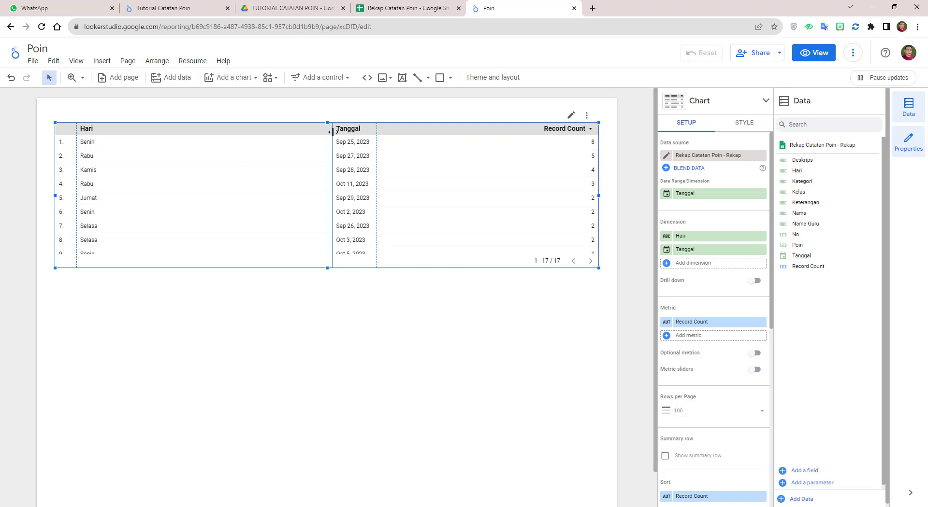
pyautogui.moveTo(333, 131); pyautogui.dragTo(110, 130)
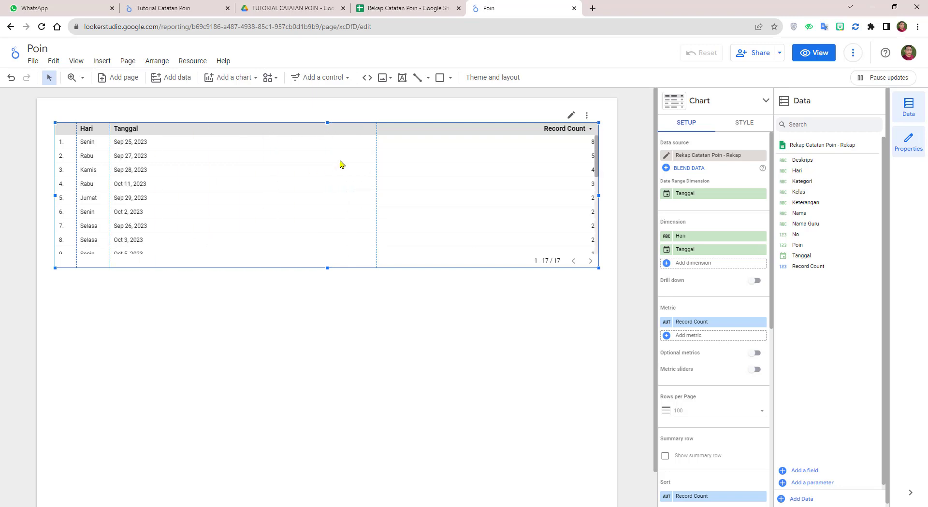
pyautogui.moveTo(377, 147); pyautogui.dragTo(155, 159)
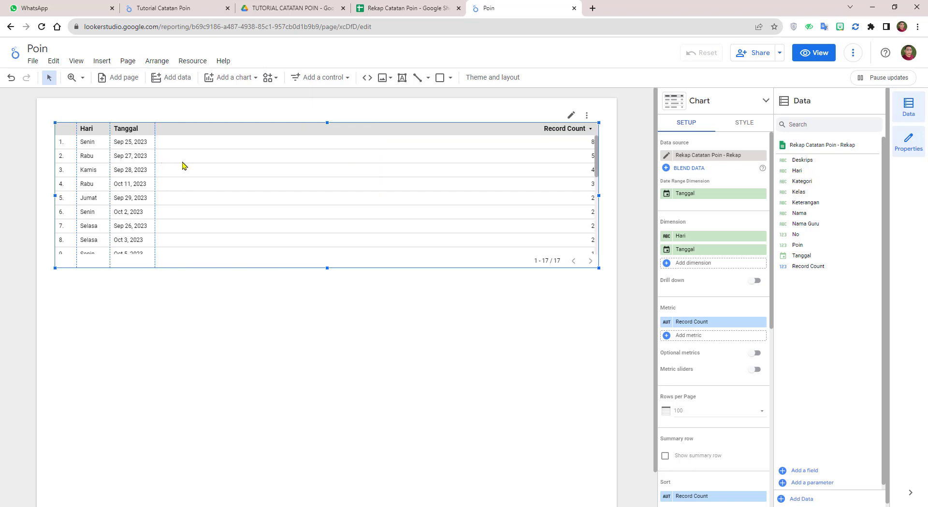
pyautogui.click(202, 10)
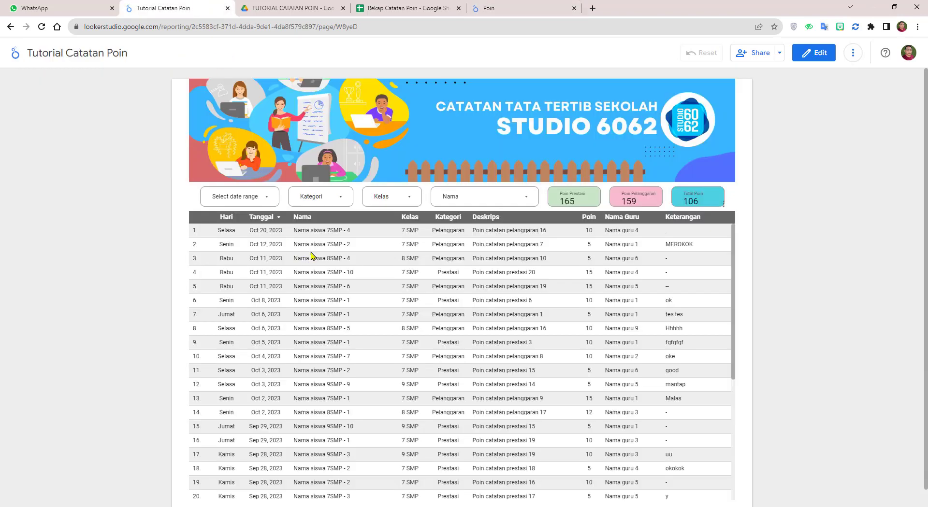
pyautogui.click(489, 5)
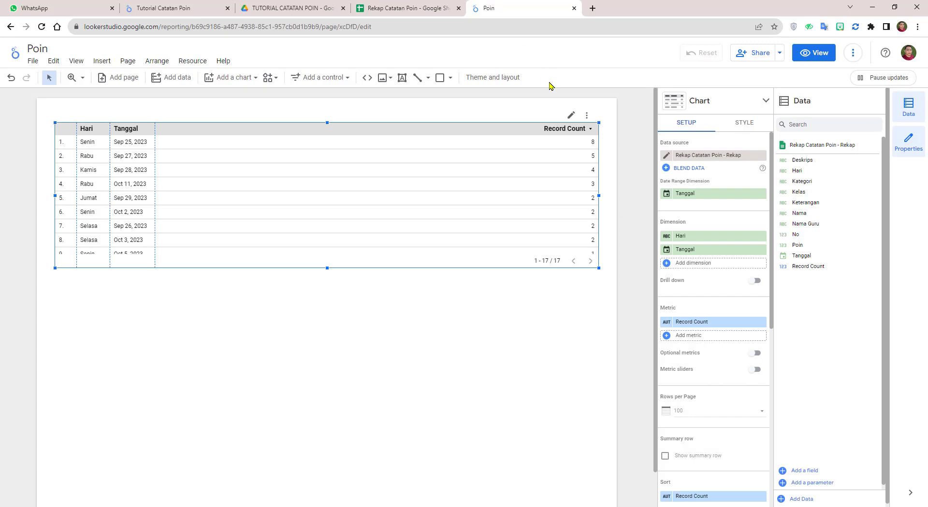
# Step: Add the Nama, Kelas, Kategori and Deskrips columns, adjusting each one's width
pyautogui.moveTo(799, 214); pyautogui.dragTo(716, 269)
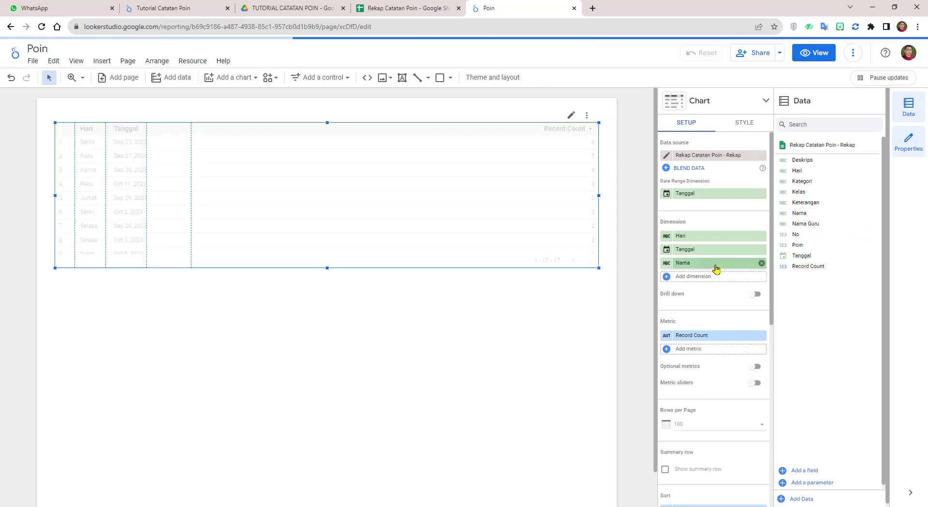
pyautogui.moveTo(191, 129); pyautogui.dragTo(227, 141)
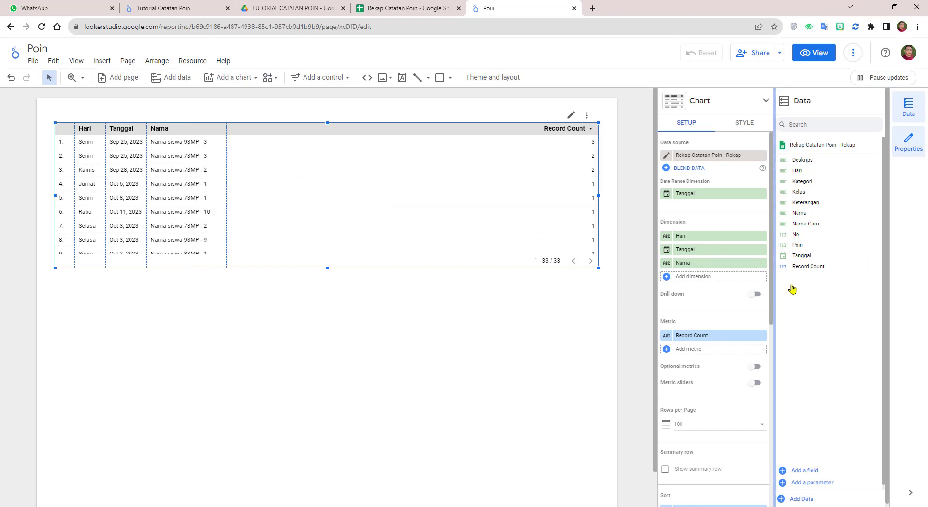
pyautogui.moveTo(798, 192); pyautogui.dragTo(732, 278)
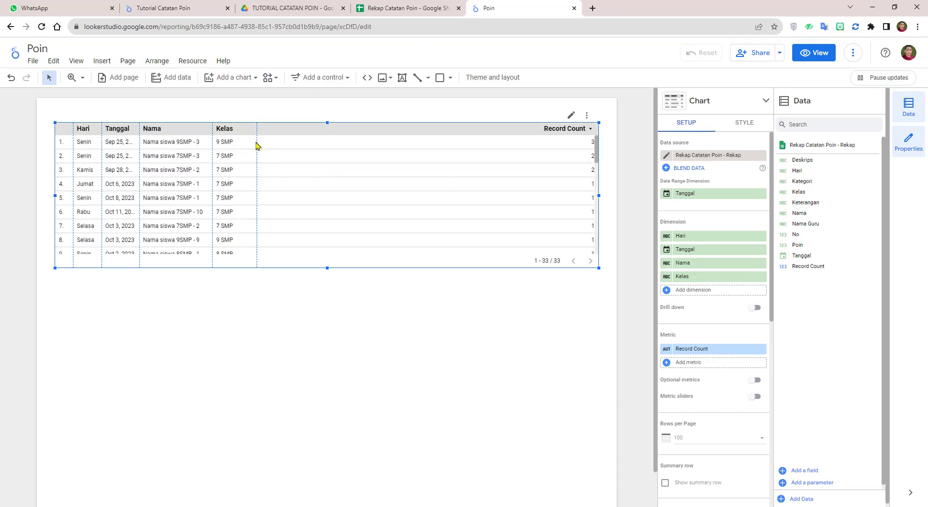
pyautogui.moveTo(257, 142); pyautogui.dragTo(246, 145)
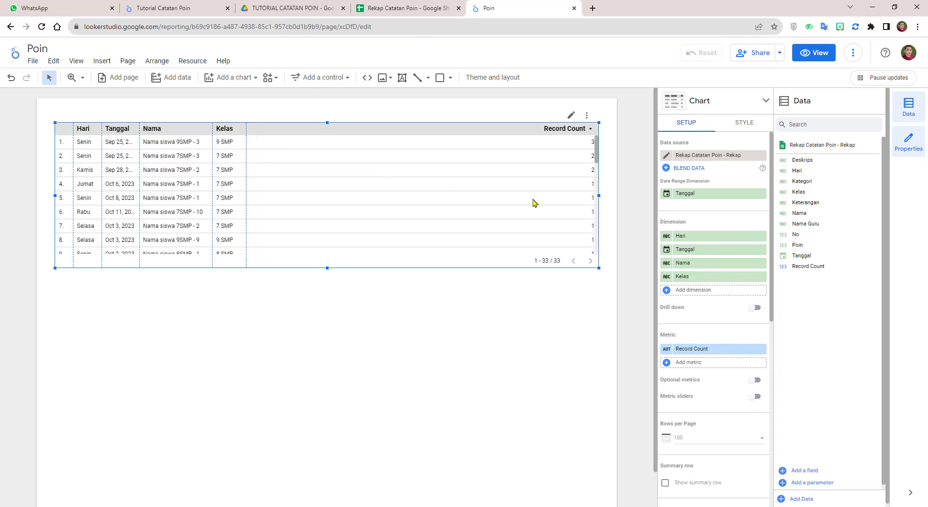
pyautogui.moveTo(803, 182); pyautogui.dragTo(734, 290)
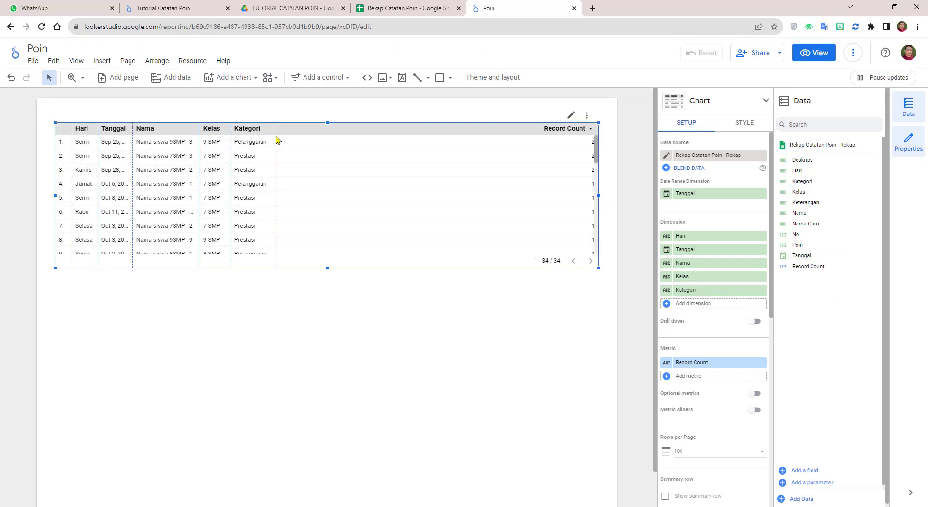
pyautogui.moveTo(276, 137); pyautogui.dragTo(278, 130)
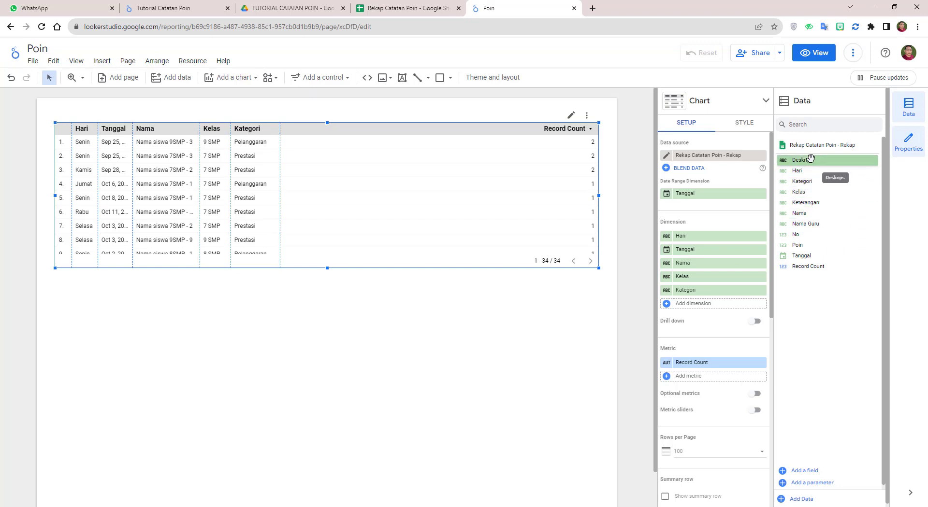
pyautogui.moveTo(802, 160); pyautogui.dragTo(725, 304)
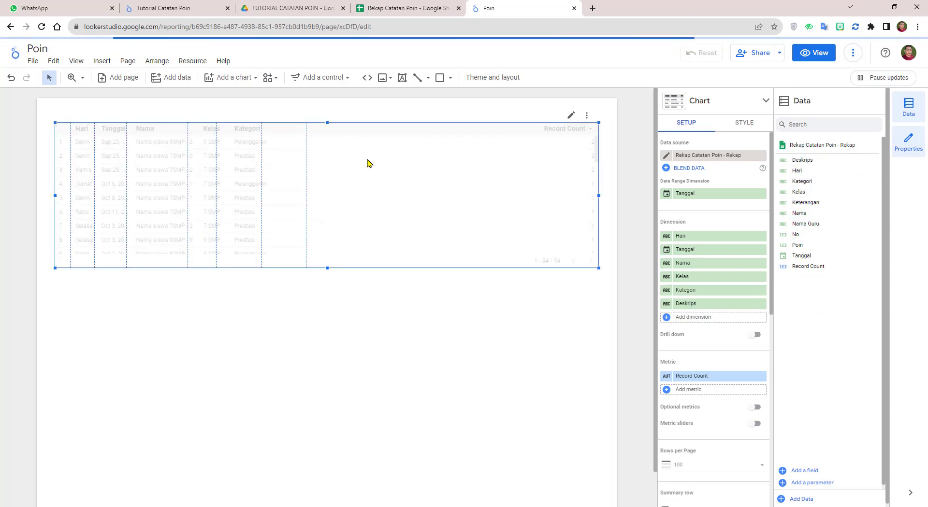
pyautogui.moveTo(306, 137); pyautogui.dragTo(364, 137)
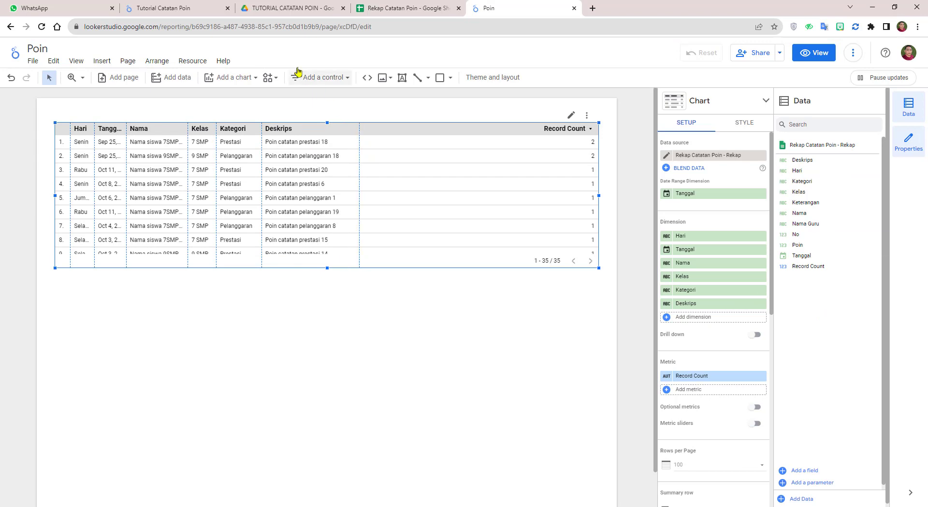
# Step: Add the Poin, Nama Guru and Keterangan columns following the reference report's column order
pyautogui.click(162, 7)
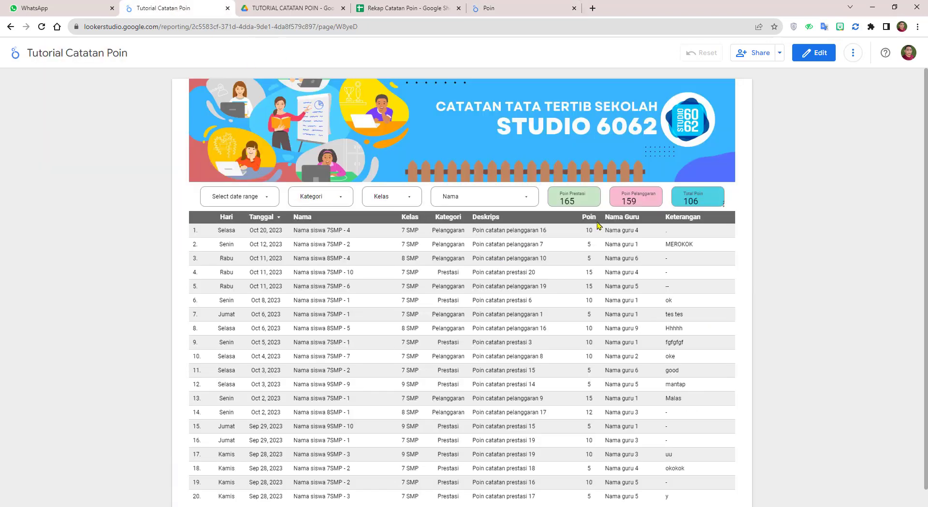
pyautogui.click(505, 8)
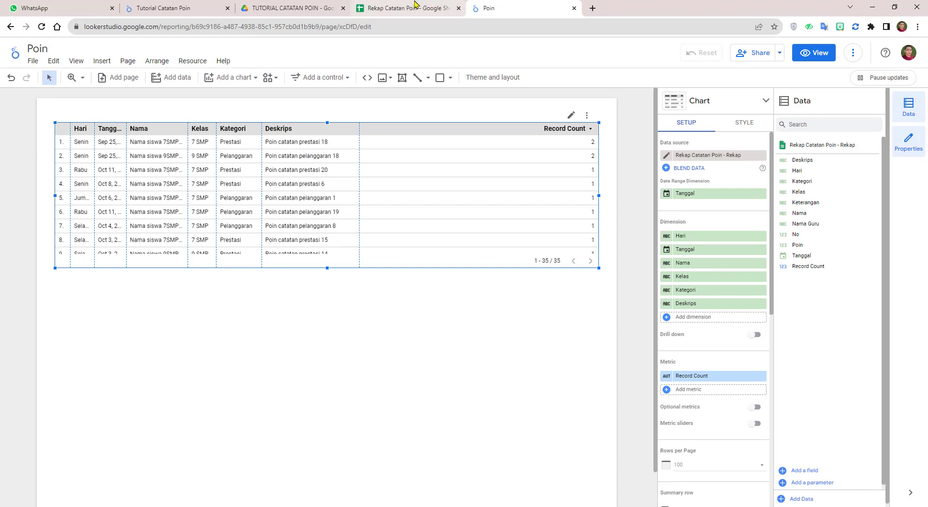
pyautogui.moveTo(813, 246); pyautogui.dragTo(734, 325)
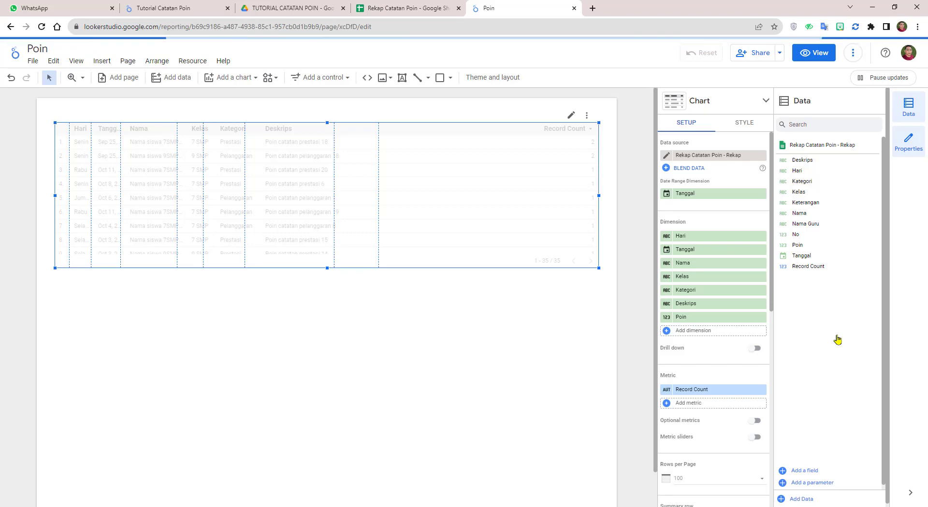
pyautogui.moveTo(804, 223); pyautogui.dragTo(732, 332)
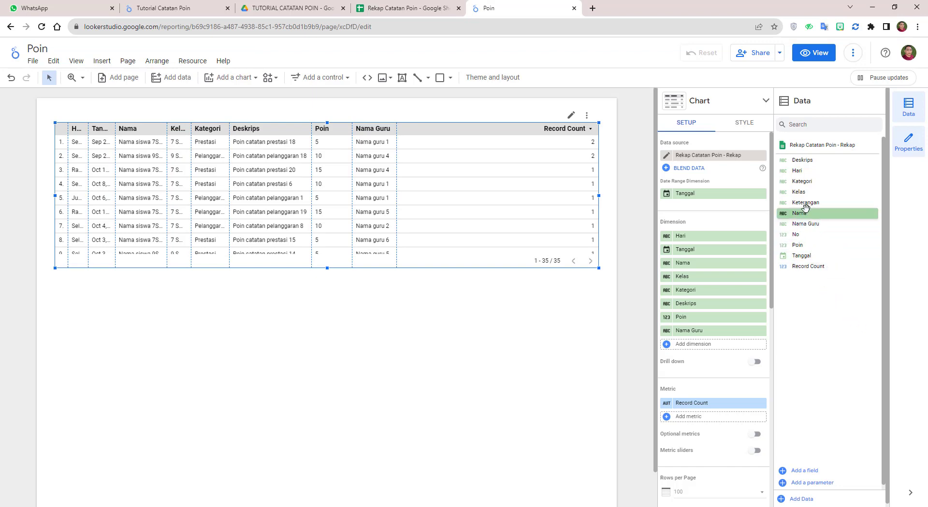
pyautogui.moveTo(807, 204); pyautogui.dragTo(730, 343)
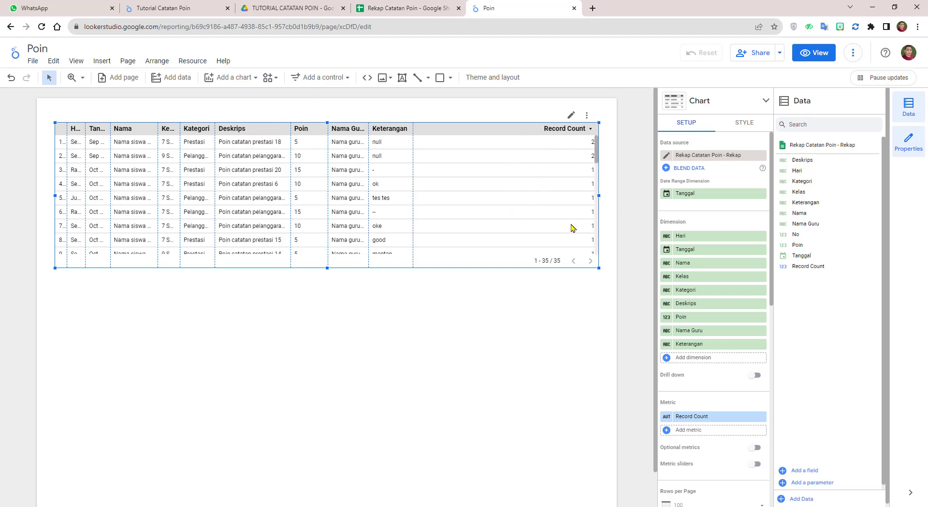
pyautogui.scroll(-3, 691, 280)
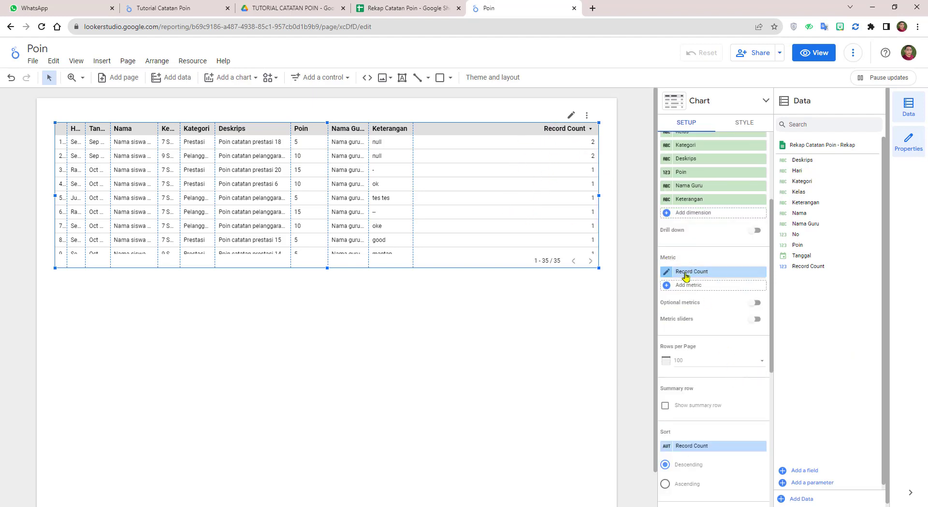
pyautogui.moveTo(753, 275)
# Step: Remove the Record Count metric from the table and narrow the Nama Guru column
pyautogui.click(761, 273)
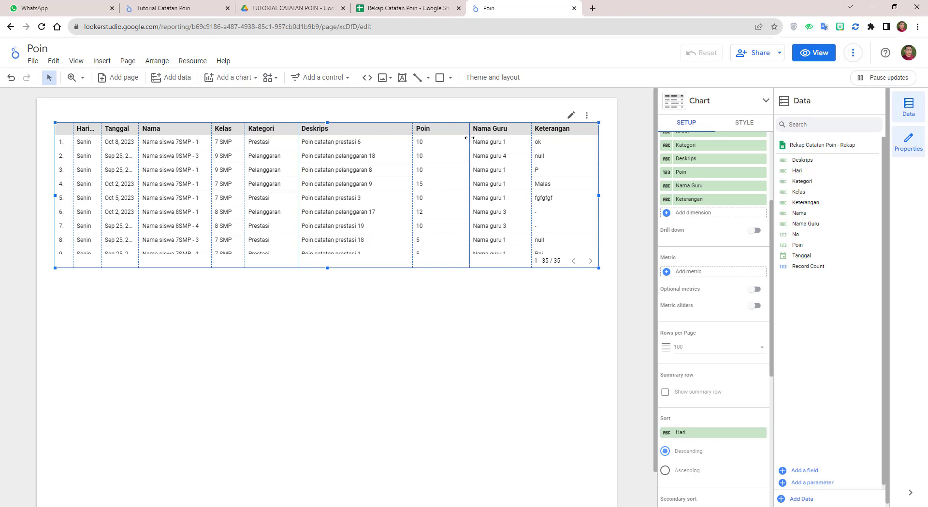
pyautogui.moveTo(531, 136); pyautogui.dragTo(452, 138)
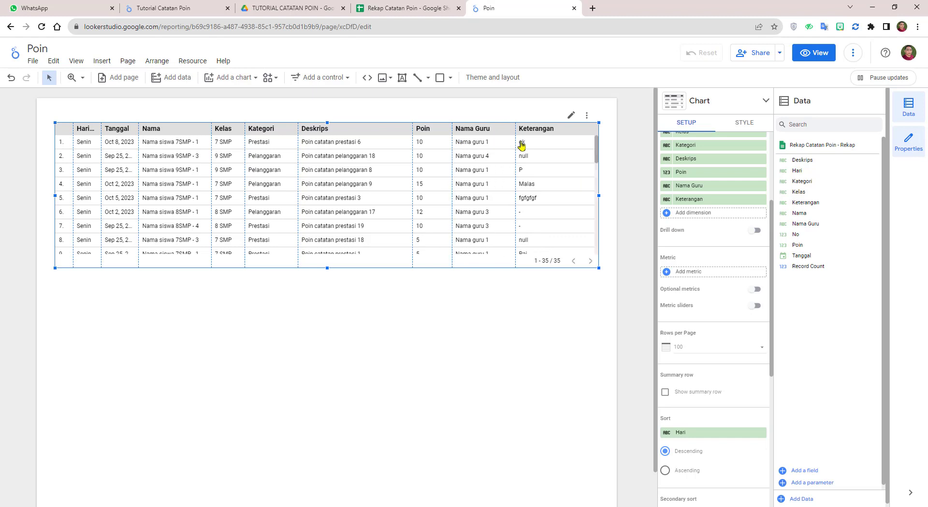
pyautogui.moveTo(515, 138); pyautogui.dragTo(501, 138)
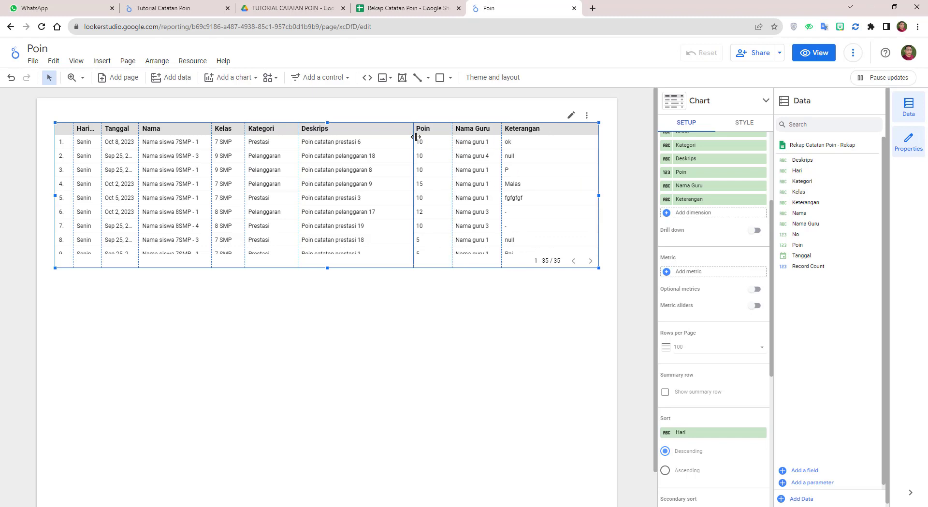
# Step: Rebalance the Deskrips, Kategori, Tanggal, Kelas and Nama widths so full dates and names show
pyautogui.moveTo(415, 137); pyautogui.dragTo(425, 139)
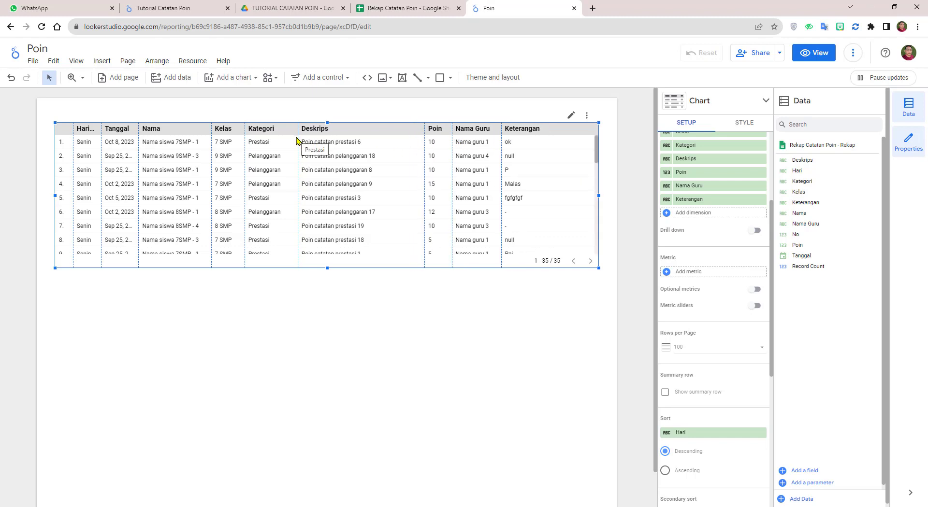
pyautogui.moveTo(297, 137); pyautogui.dragTo(302, 138)
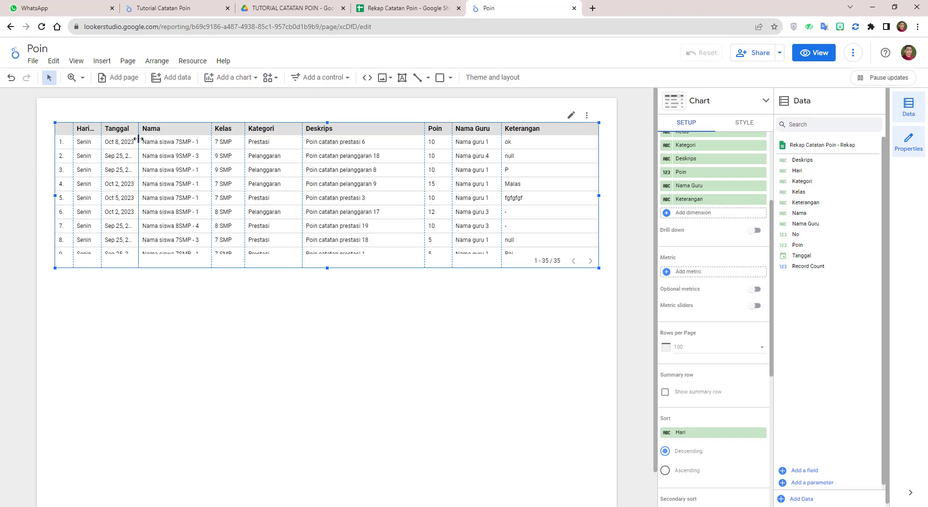
pyautogui.moveTo(138, 141); pyautogui.dragTo(146, 141)
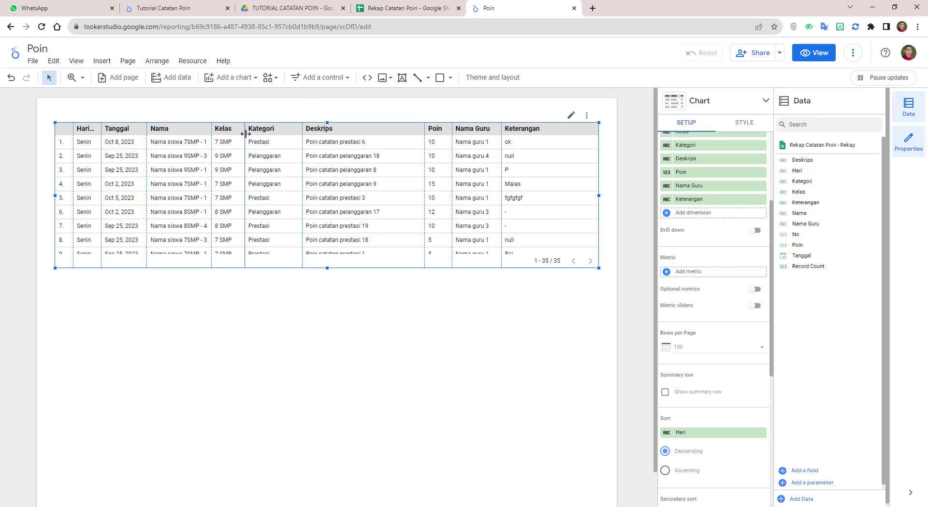
pyautogui.moveTo(245, 134); pyautogui.dragTo(222, 137)
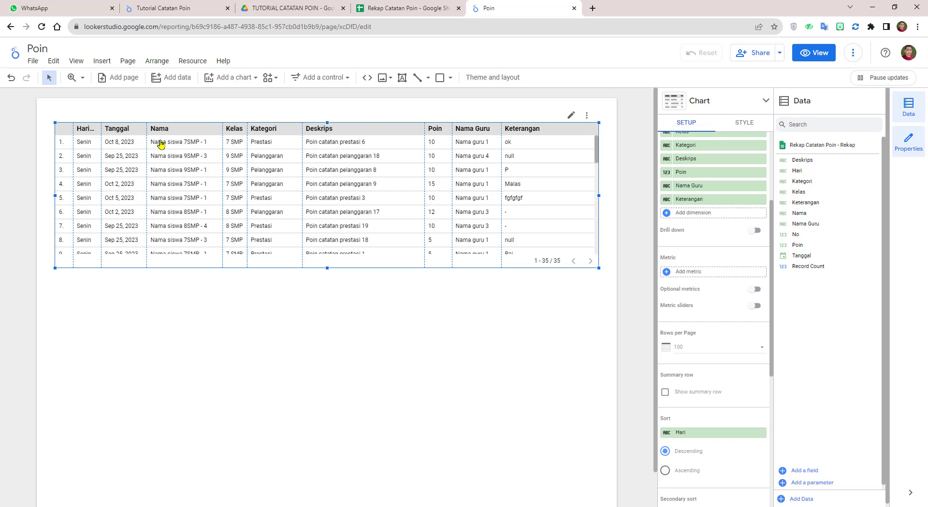
pyautogui.moveTo(147, 129); pyautogui.dragTo(152, 129)
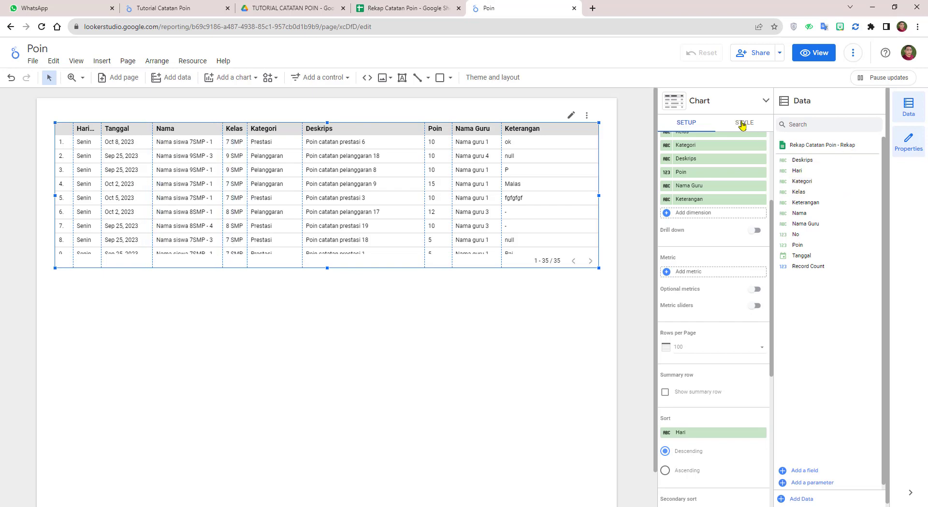
# Step: In the table's Style settings, left-align Hari and centre-align Tanggal, Kelas and Kategori
pyautogui.click(744, 125)
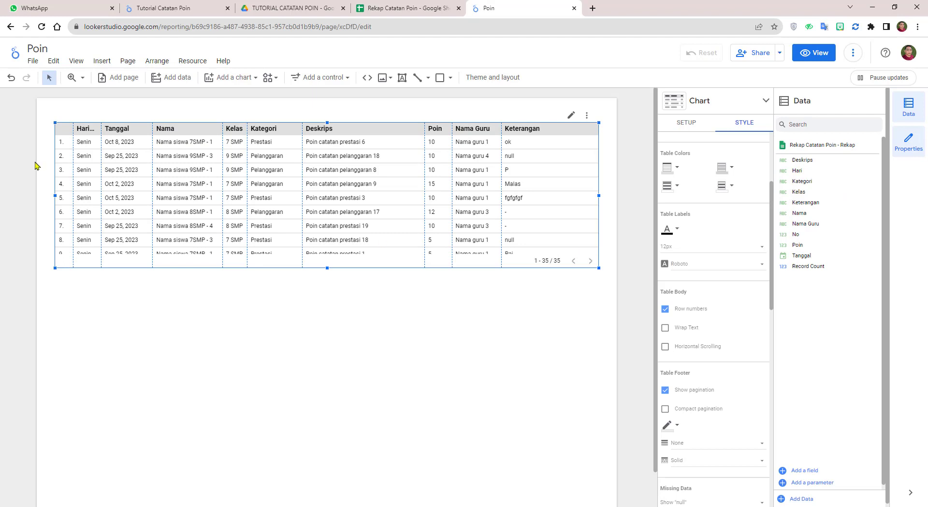
pyautogui.scroll(-10, 754, 387)
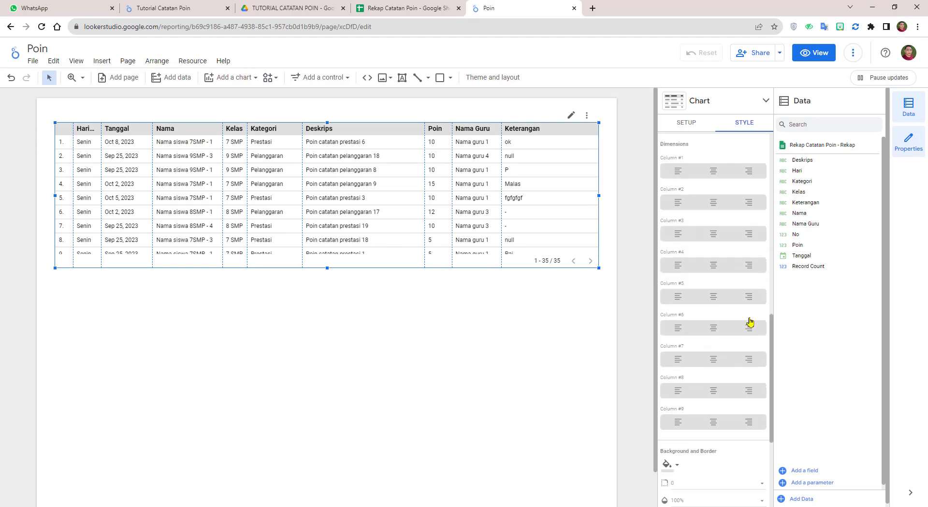
pyautogui.scroll(1, 684, 214)
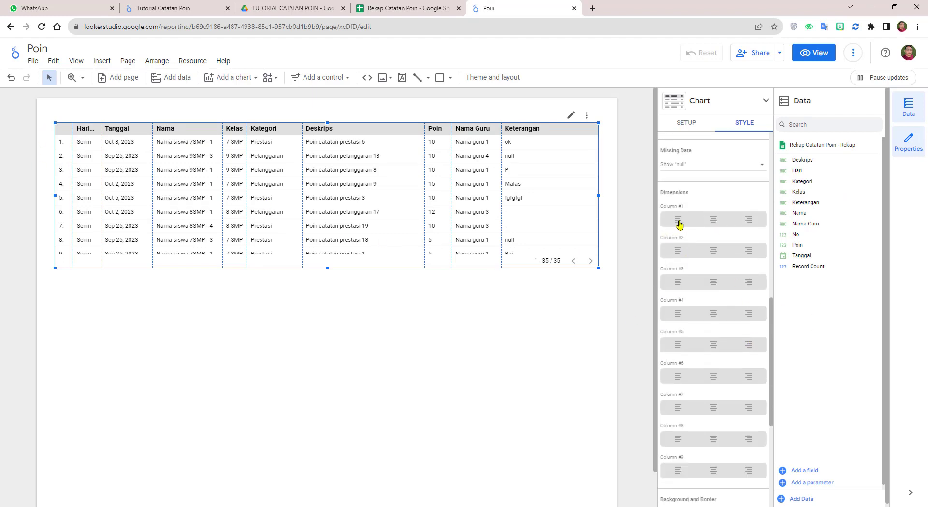
pyautogui.click(678, 221)
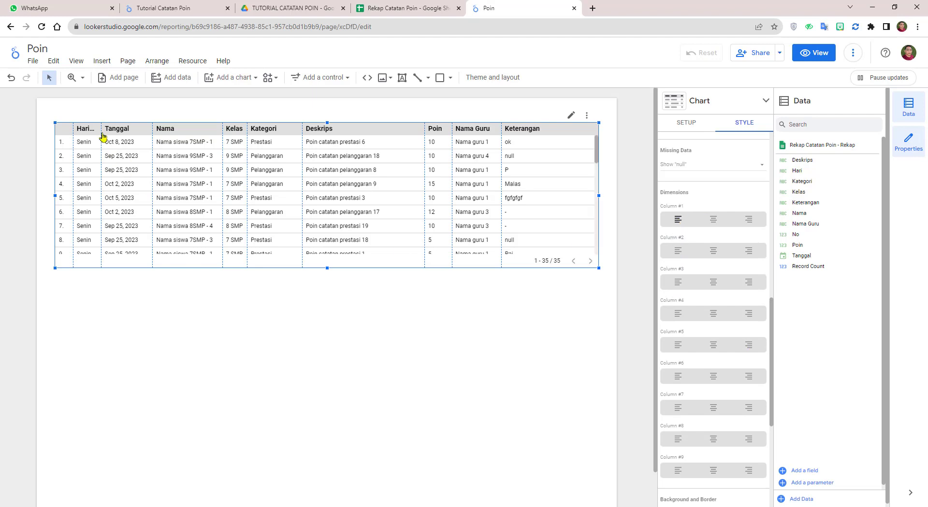
pyautogui.click(715, 251)
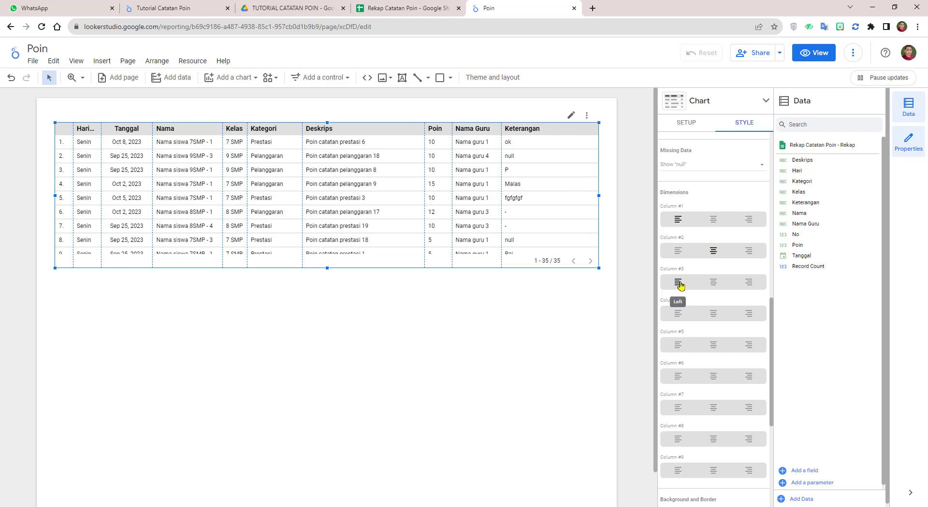
pyautogui.click(719, 315)
pyautogui.click(713, 345)
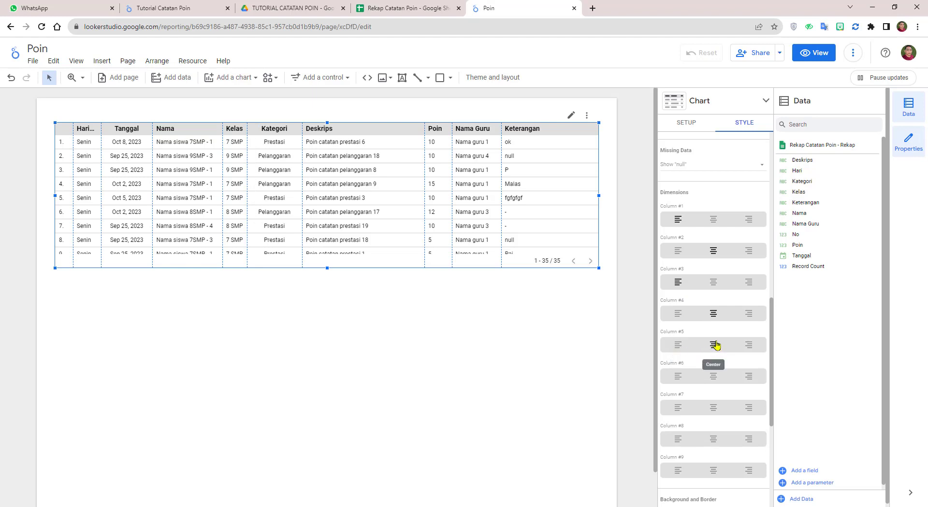
# Step: Left-align Deskrips and Keterangan, centre-align Poin, and stretch the table to show 21 rows
pyautogui.click(678, 377)
pyautogui.scroll(-1, 724, 355)
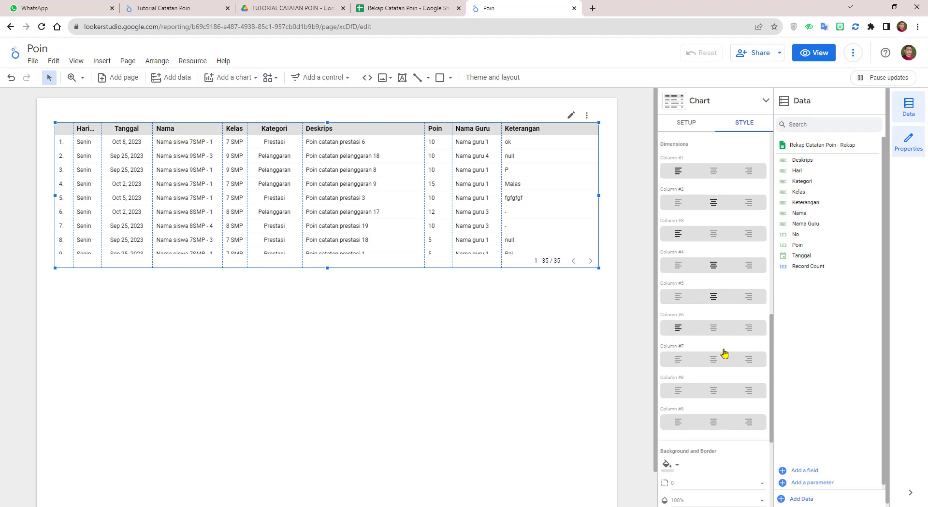
pyautogui.click(713, 360)
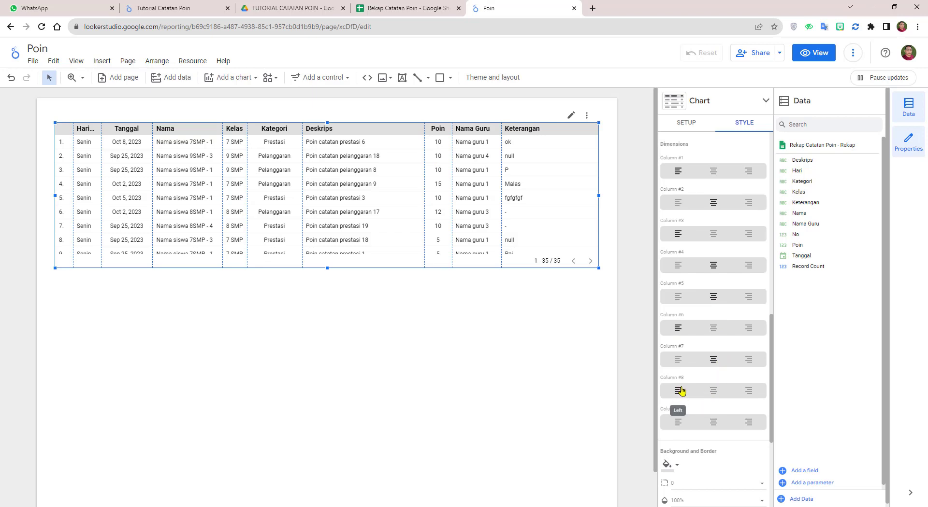
pyautogui.click(677, 422)
pyautogui.moveTo(327, 268); pyautogui.dragTo(328, 440)
pyautogui.scroll(-1, 629, 348)
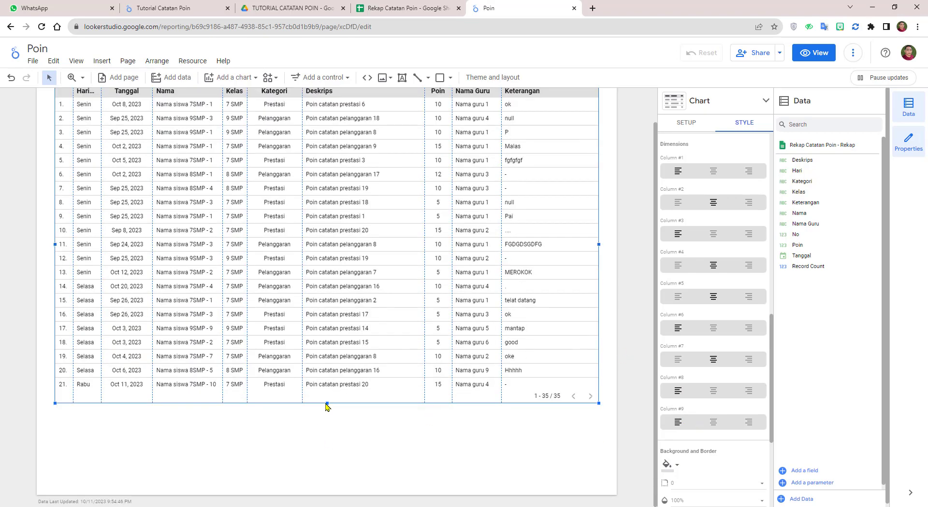
# Step: Stretch the table's bottom edge further down the page
pyautogui.moveTo(327, 404); pyautogui.dragTo(321, 484)
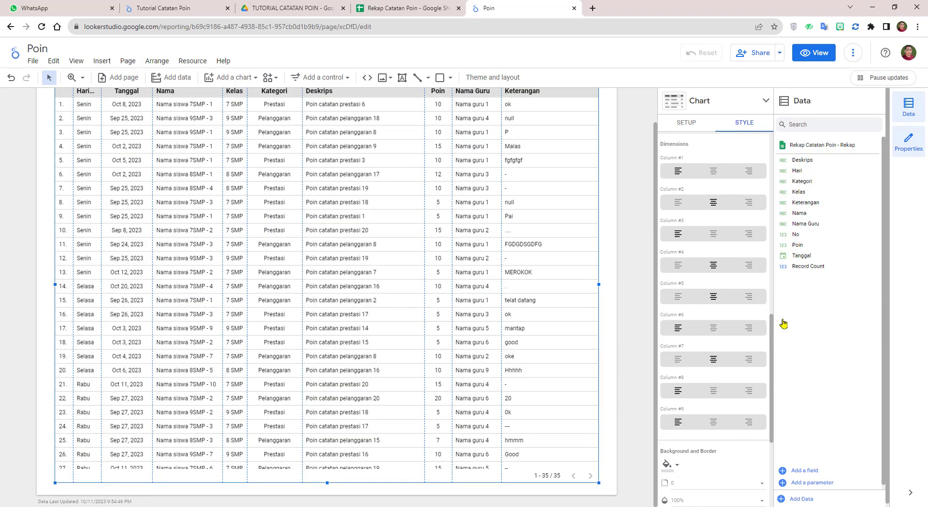
pyautogui.scroll(4, 720, 191)
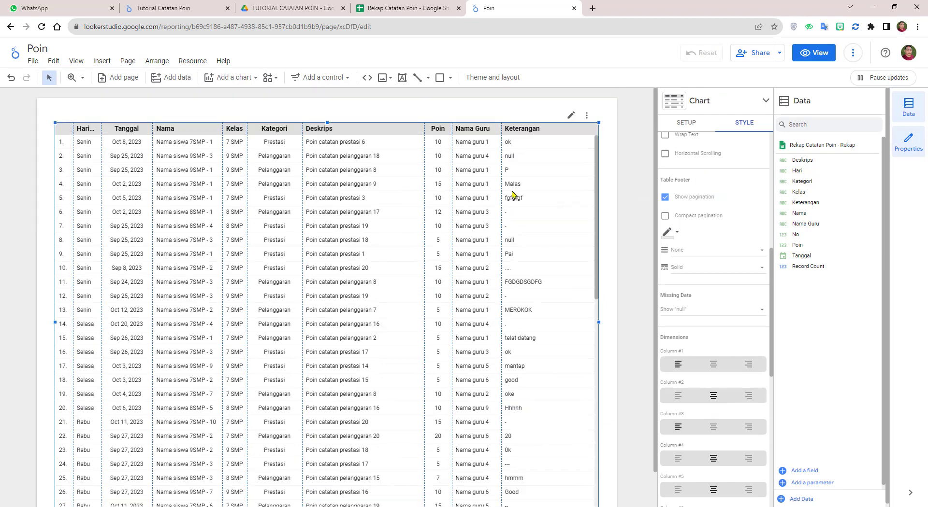
pyautogui.scroll(1, 532, 191)
# Step: Set the table's Rows per Page to 1000 in Setup
pyautogui.click(685, 123)
pyautogui.scroll(2, 710, 241)
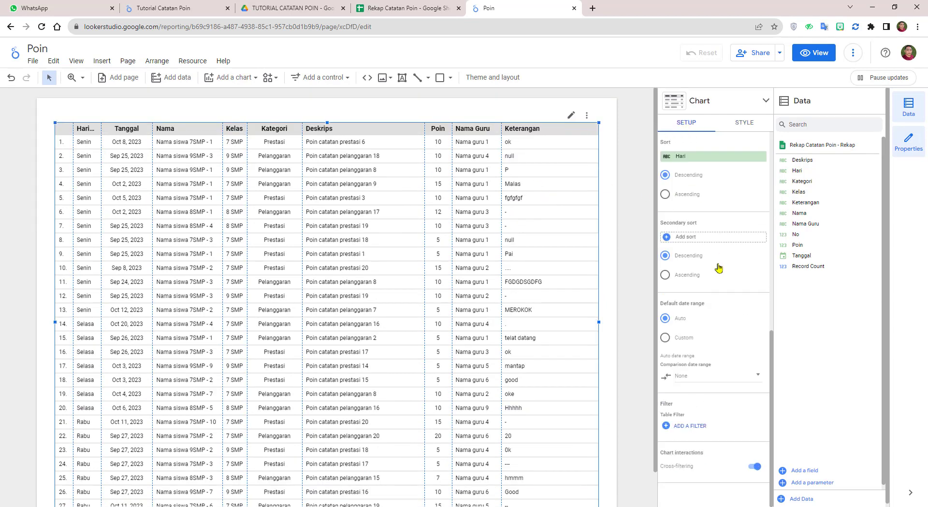
pyautogui.scroll(3, 738, 308)
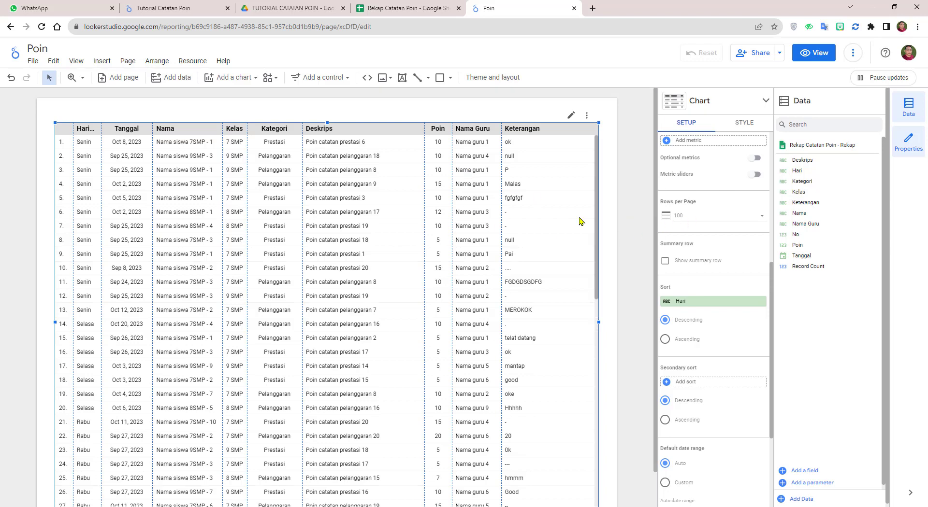
pyautogui.click(761, 216)
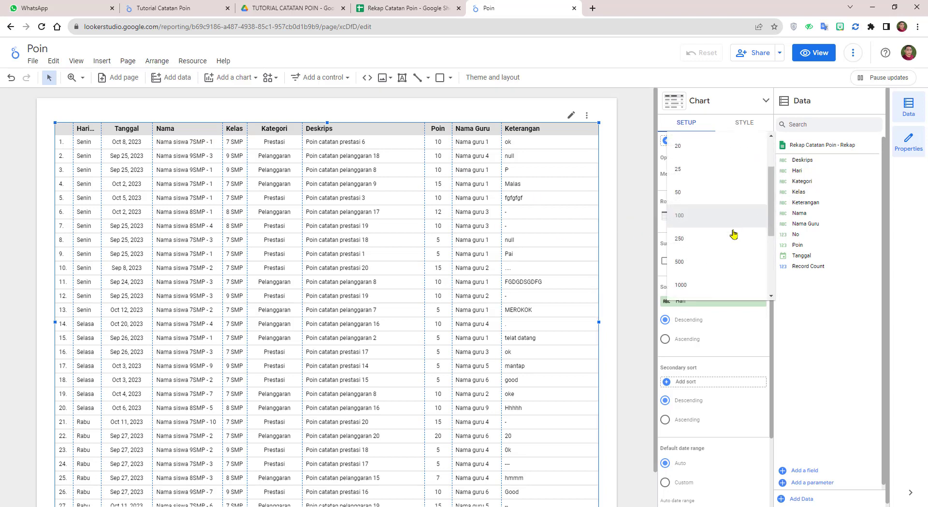
pyautogui.click(700, 286)
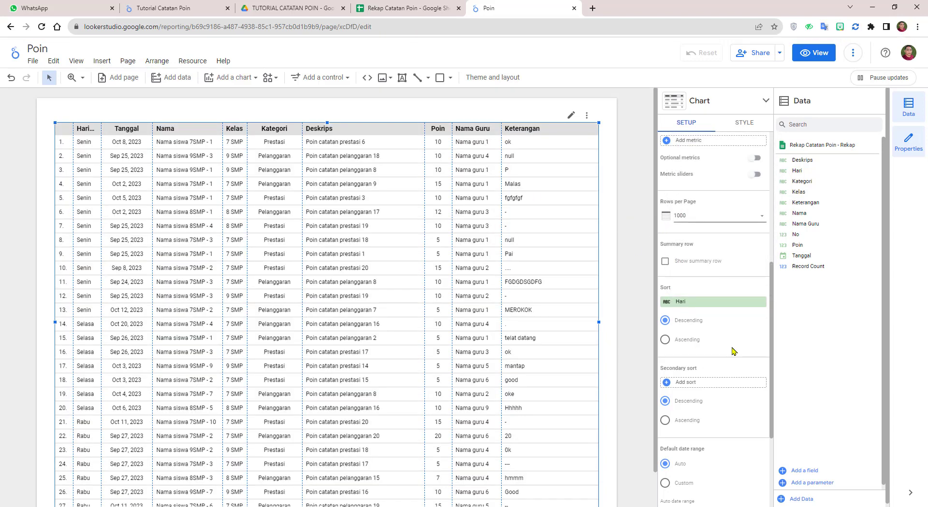
pyautogui.scroll(-1, 734, 351)
pyautogui.scroll(2, 728, 300)
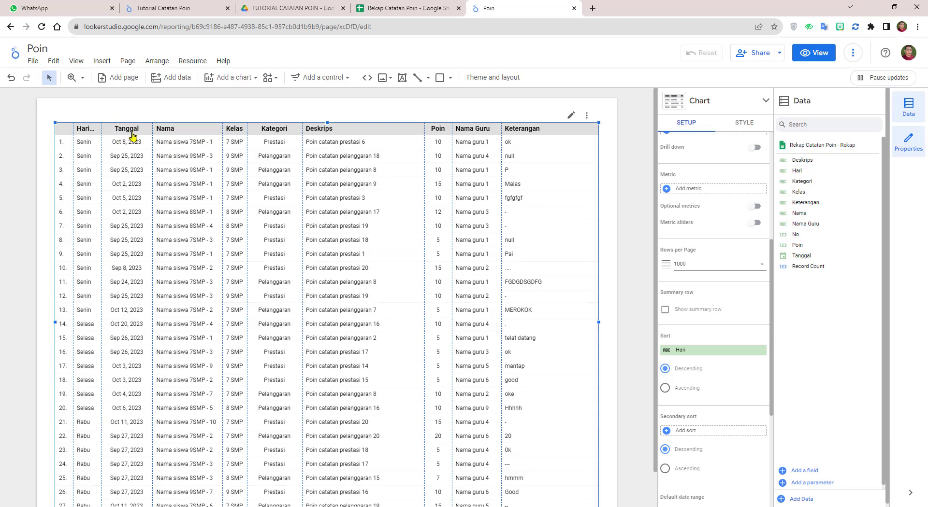
# Step: Sort the table by Tanggal in ascending order
pyautogui.click(716, 355)
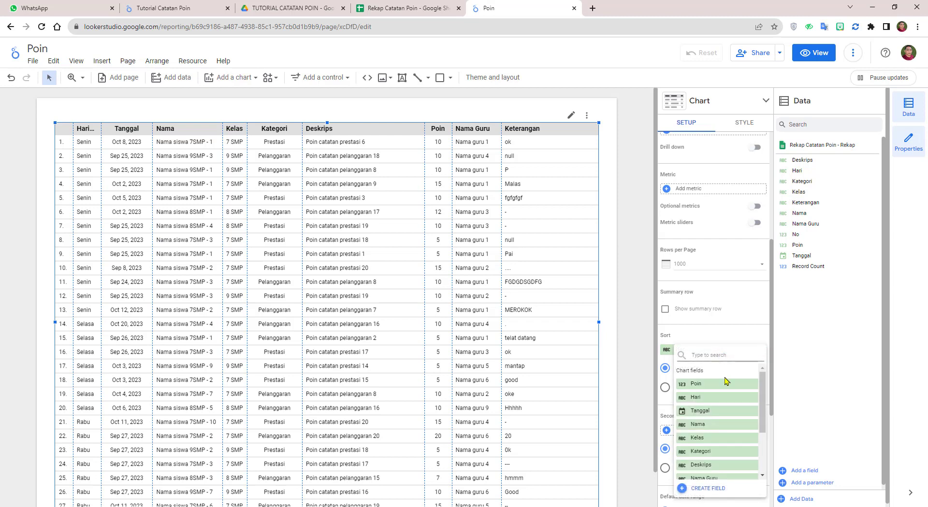
pyautogui.click(713, 414)
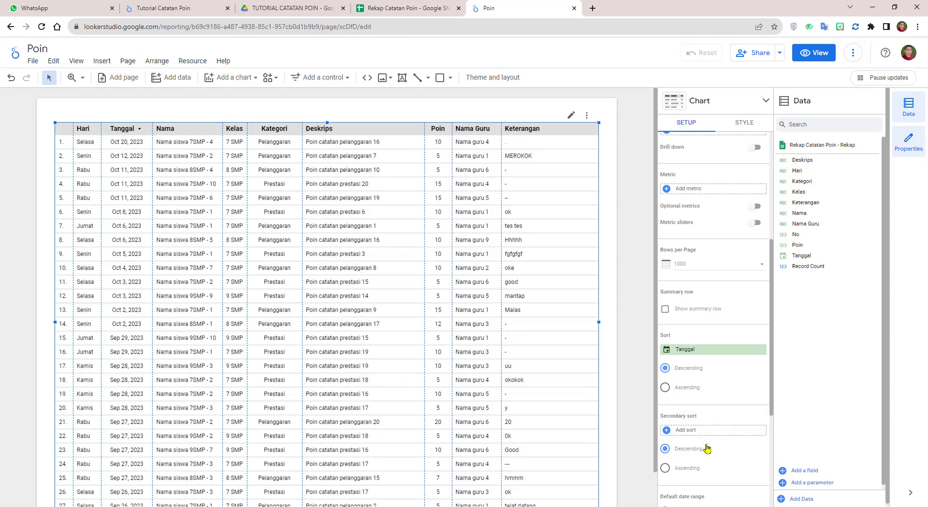
pyautogui.click(667, 390)
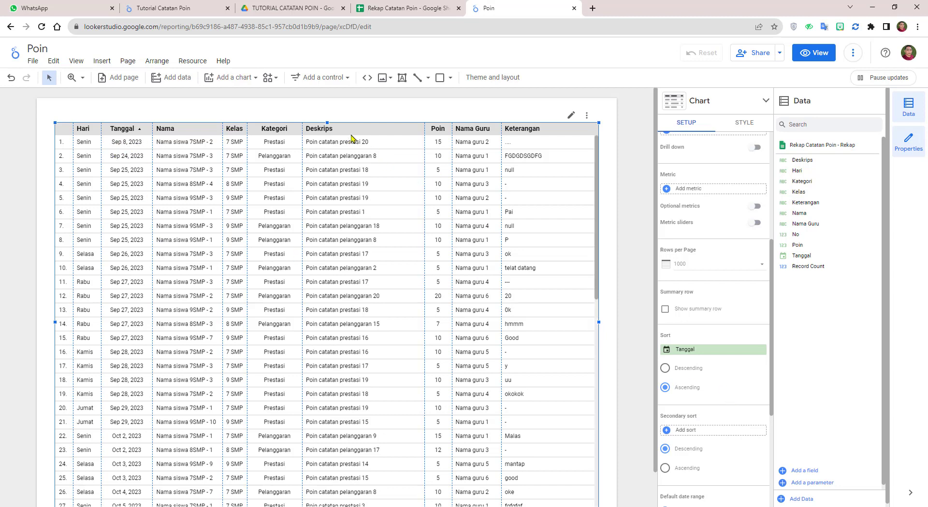
# Step: Lower the table's top edge to leave empty space above it
pyautogui.moveTo(327, 123); pyautogui.dragTo(330, 222)
pyautogui.scroll(-1, 639, 300)
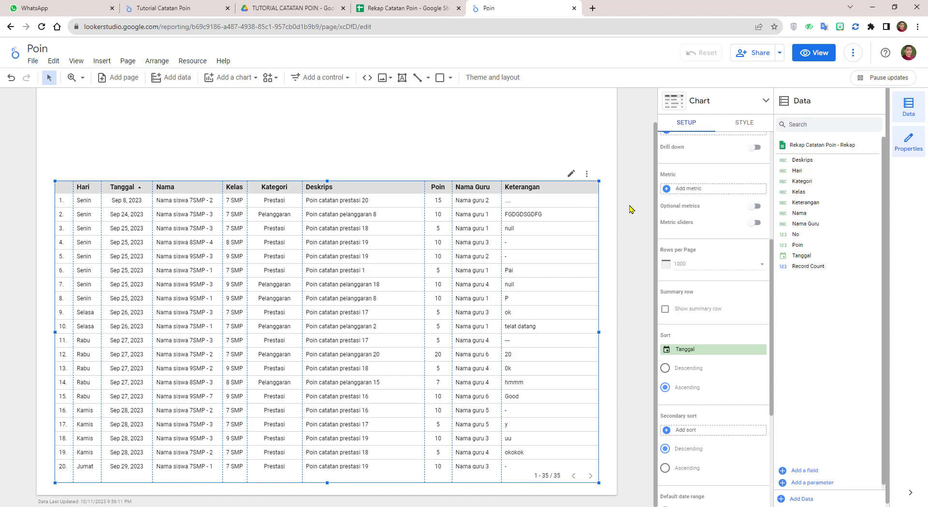
pyautogui.scroll(2, 643, 226)
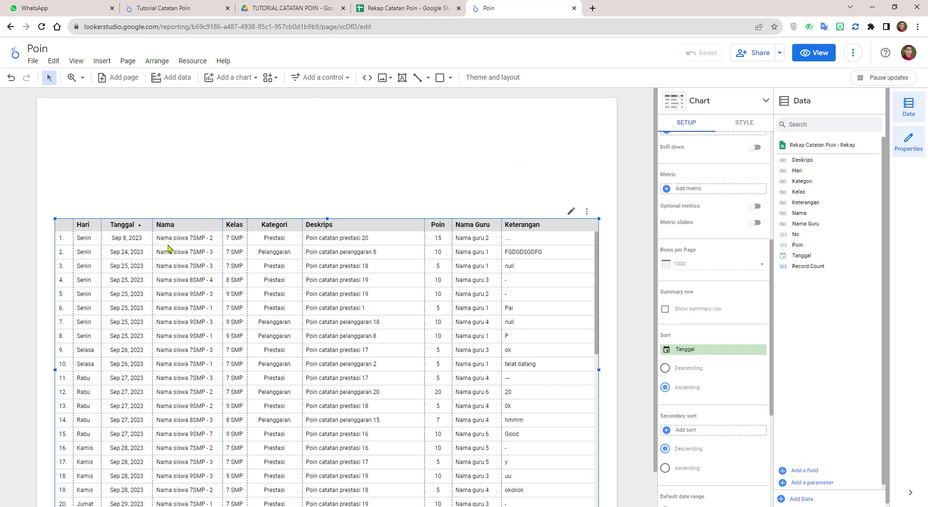
pyautogui.click(418, 7)
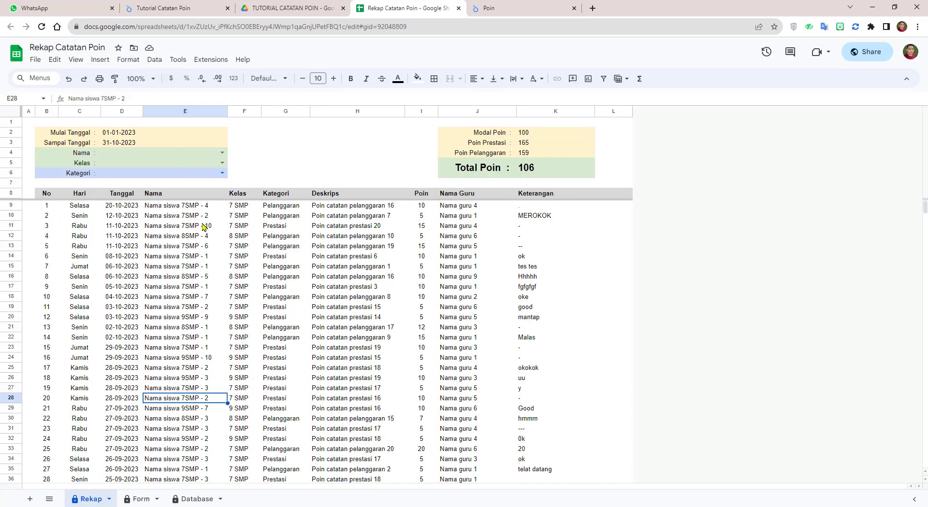
pyautogui.click(222, 173)
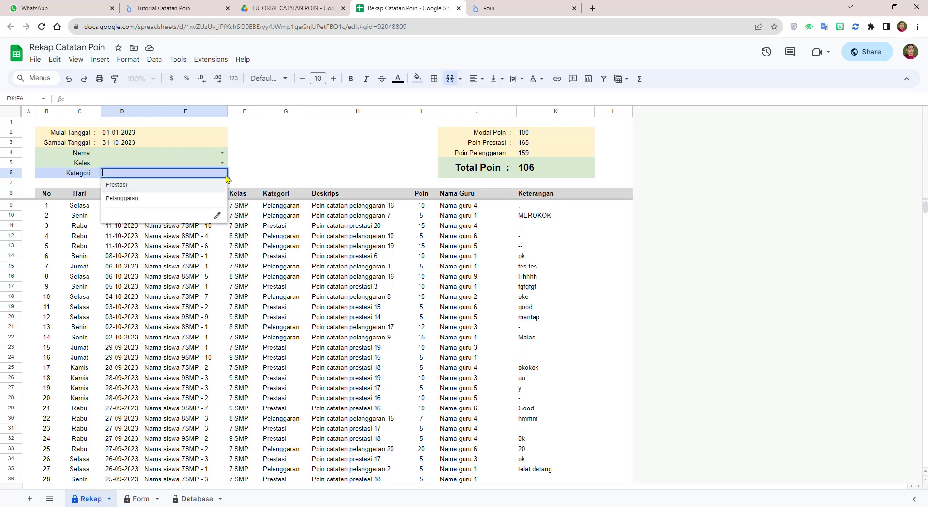
pyautogui.click(197, 188)
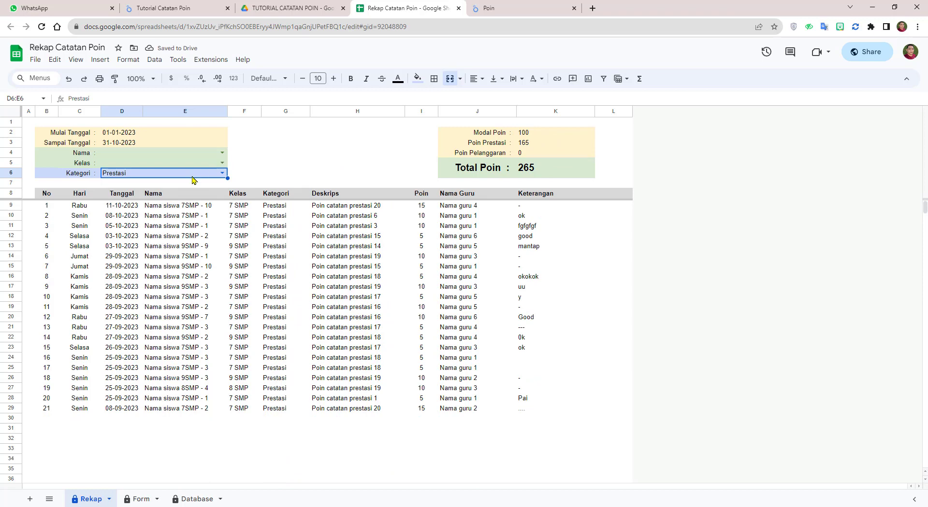
pyautogui.press('Delete')
pyautogui.click(258, 165)
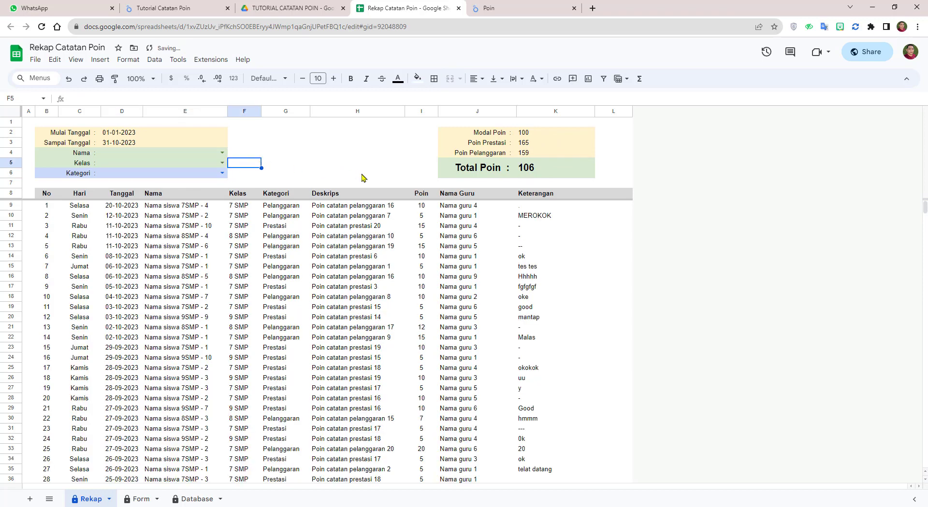
pyautogui.click(507, 9)
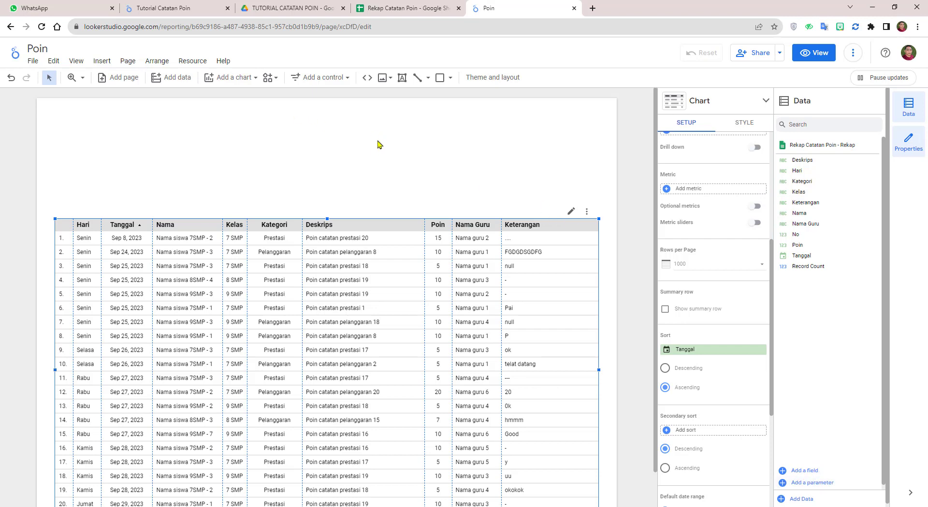
pyautogui.click(95, 63)
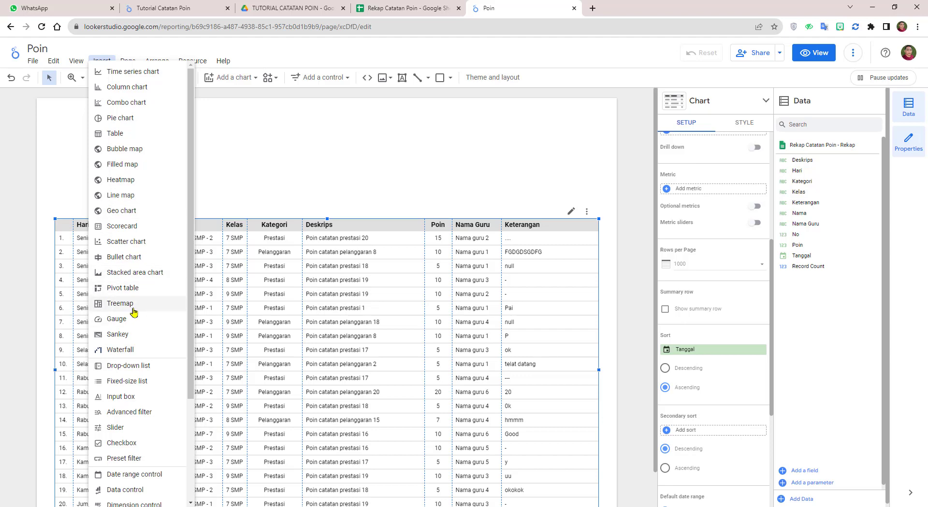
pyautogui.click(125, 230)
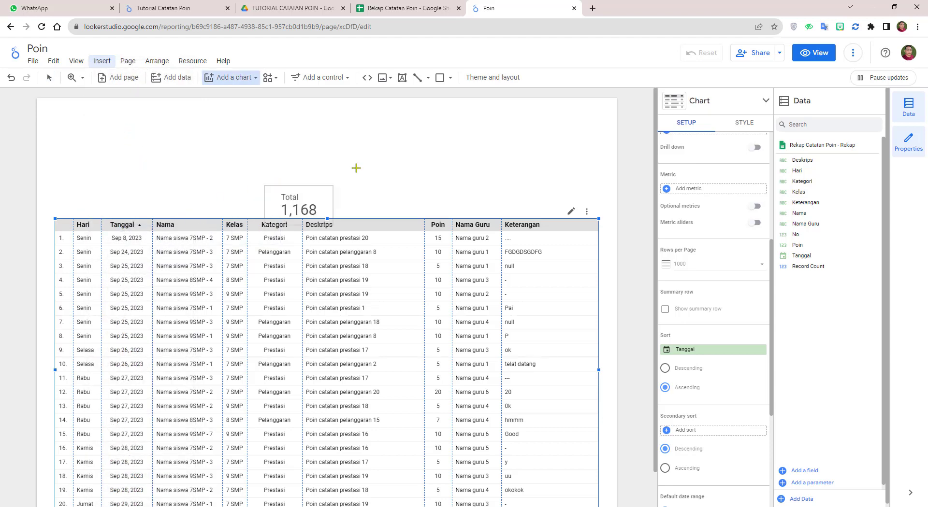
pyautogui.click(390, 138)
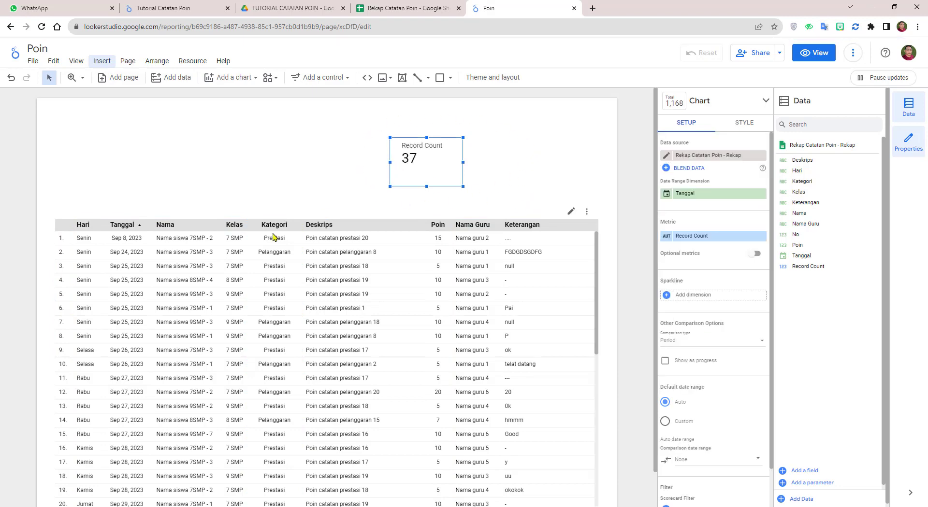
pyautogui.scroll(-5, 129, 328)
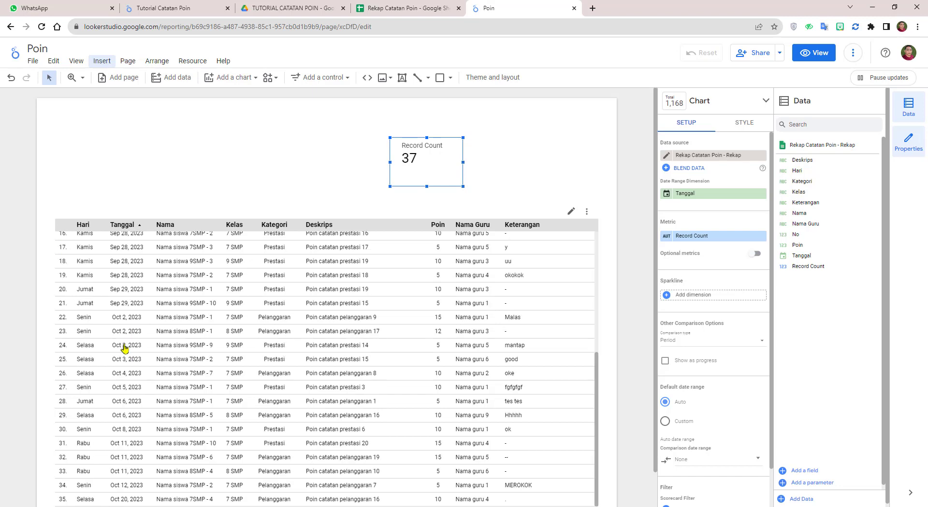
pyautogui.scroll(5, 241, 348)
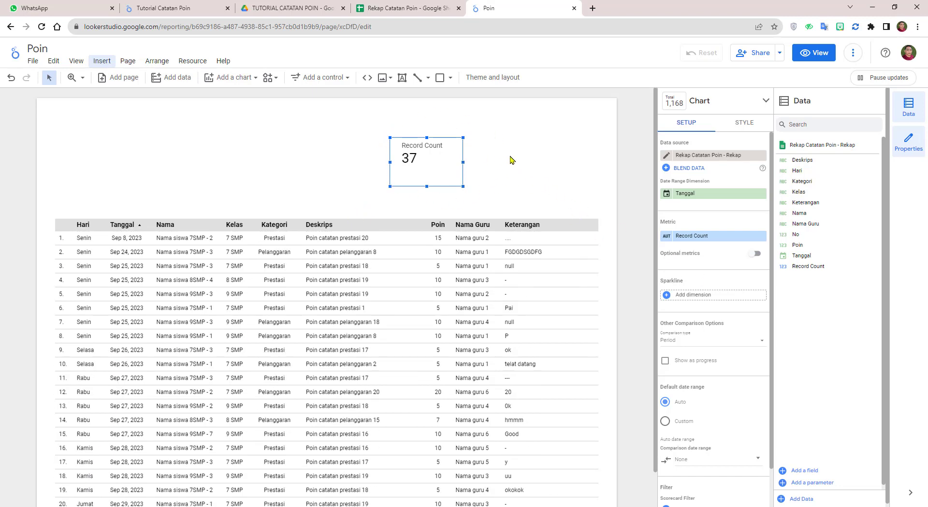
pyautogui.click(471, 174)
pyautogui.click(442, 167)
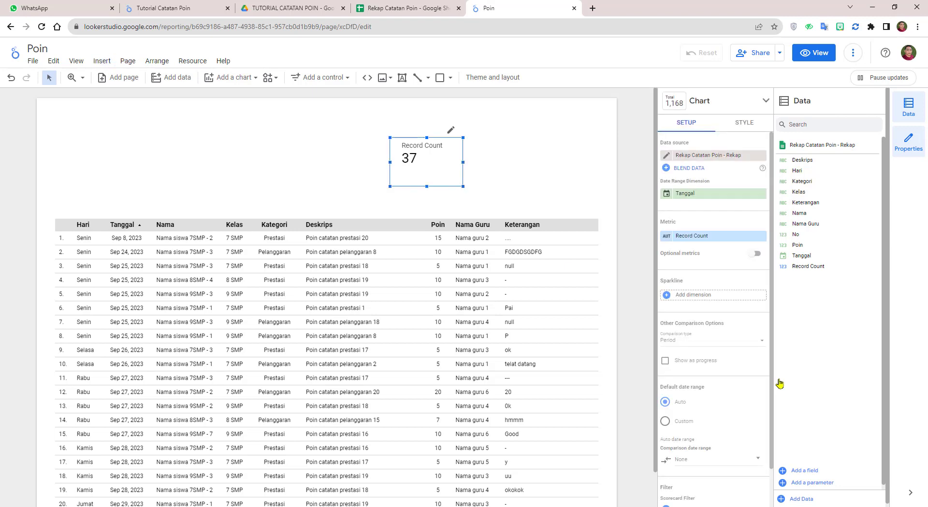
# Step: Create calculated field Poin Prestasi with formula CASE WHEN Kategori="Prestasi" THEN Poin ELSE 0 END
pyautogui.click(807, 481)
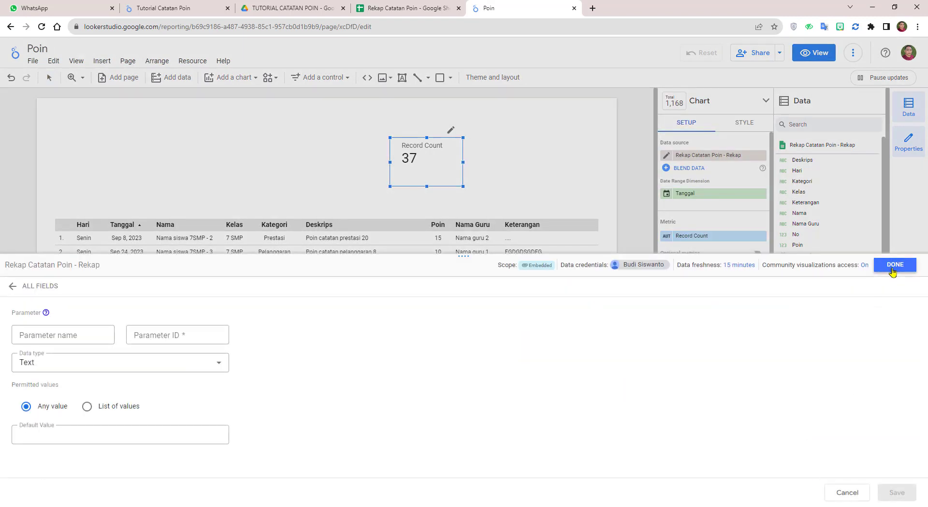
pyautogui.click(894, 265)
pyautogui.click(810, 470)
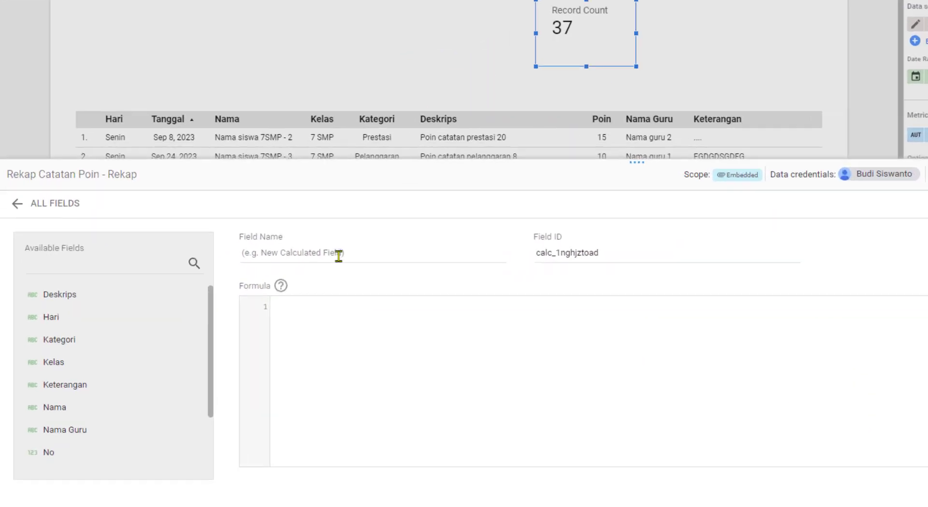
pyautogui.click(243, 323)
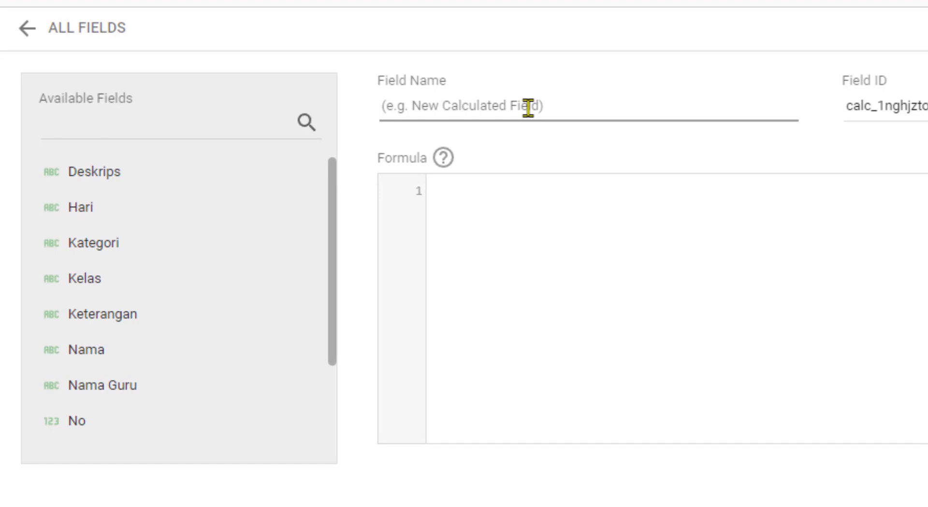
pyautogui.write('Poin P')
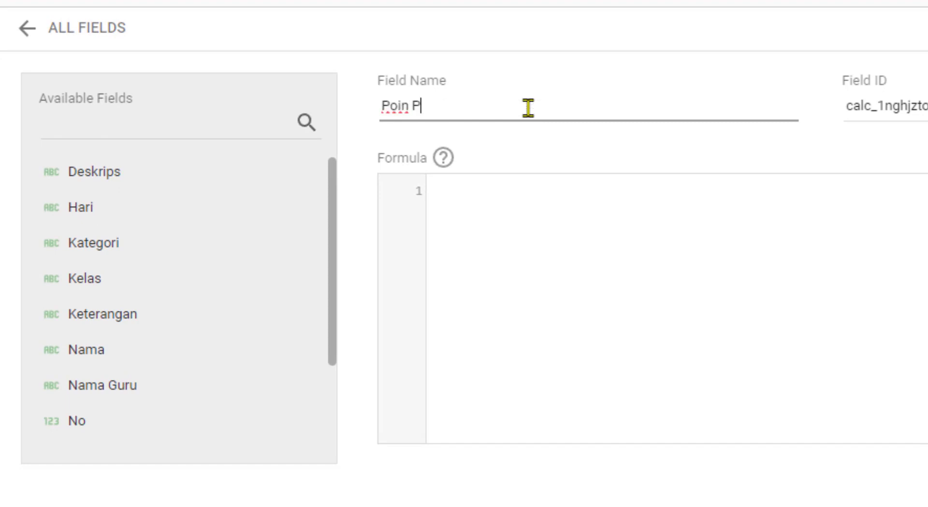
pyautogui.write('restasi')
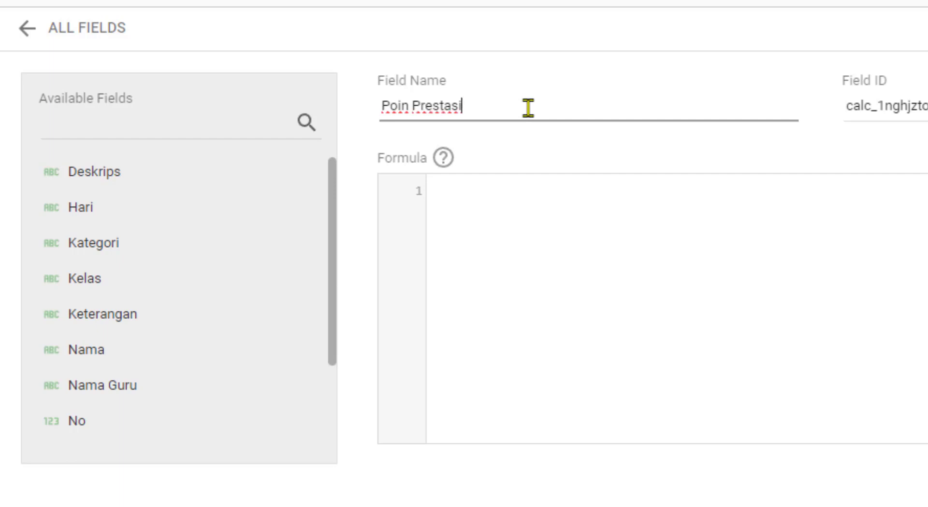
pyautogui.click(525, 206)
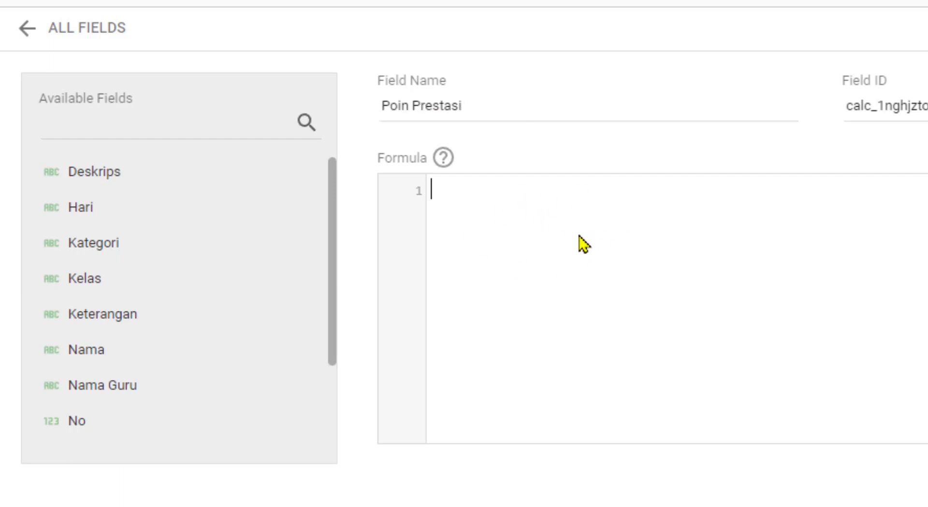
pyautogui.write('CASE     WHEN Kategori="Prestasi" THEN Poin     ELSE 0 END')
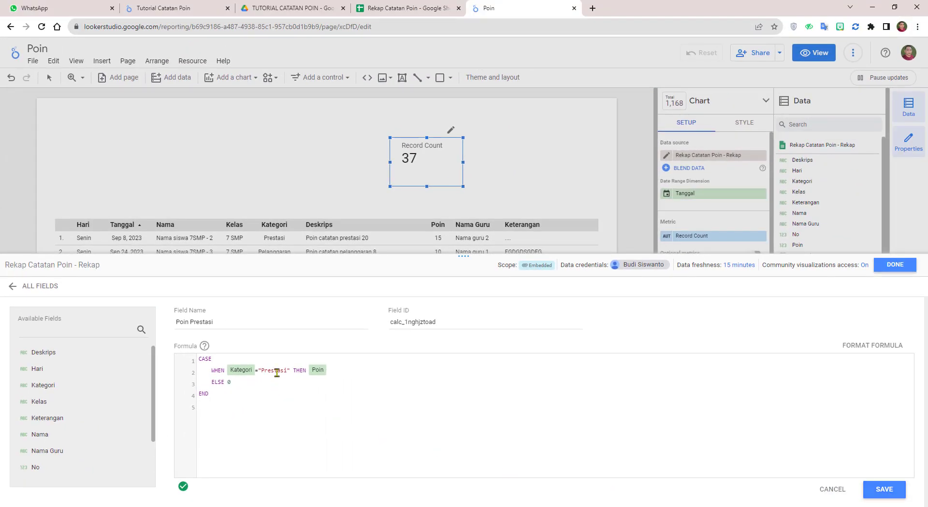
pyautogui.click(884, 489)
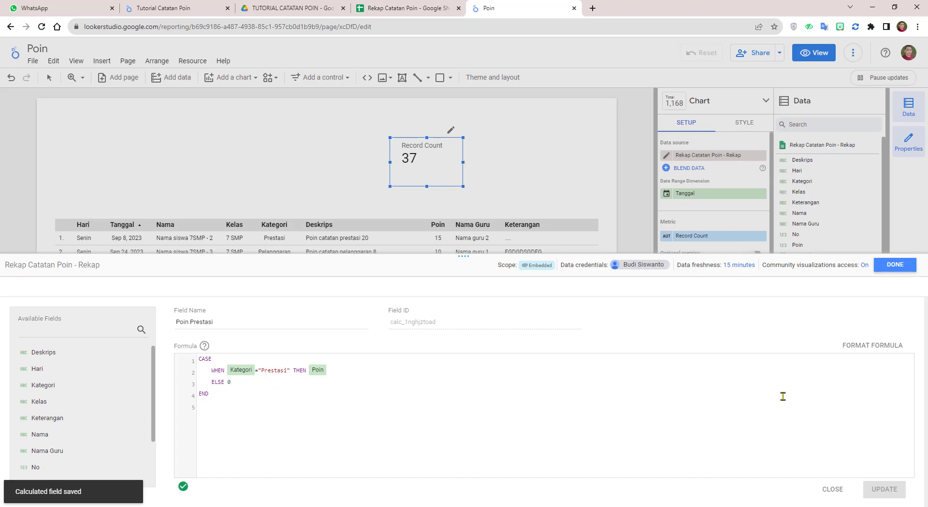
pyautogui.click(900, 267)
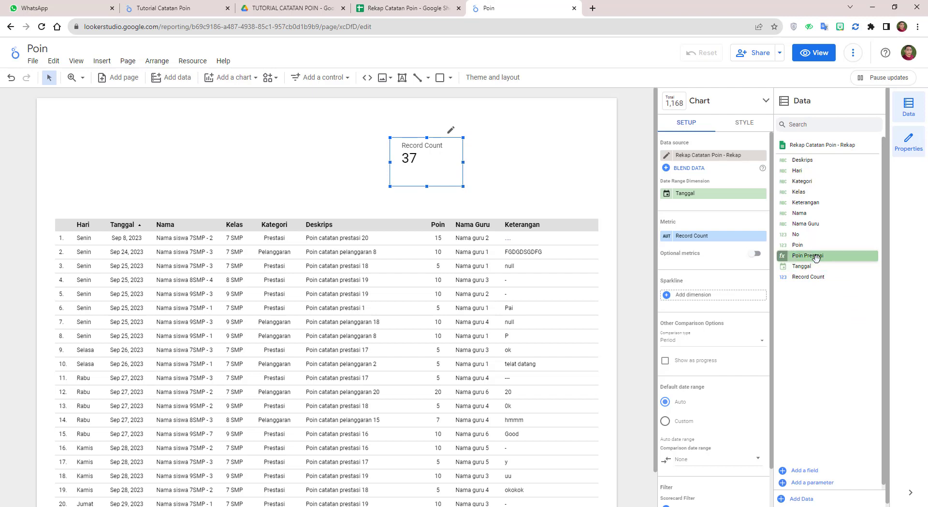
# Step: Create calculated field Poin Pelanggaran from the pasted CASE formula, replacing "Prestasi" with "Pelanggaran"
pyautogui.click(567, 180)
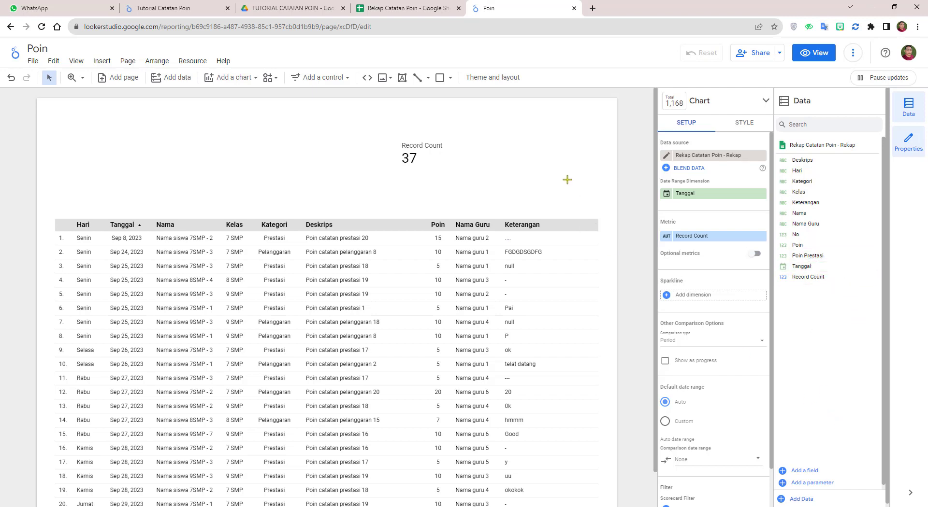
pyautogui.click(808, 472)
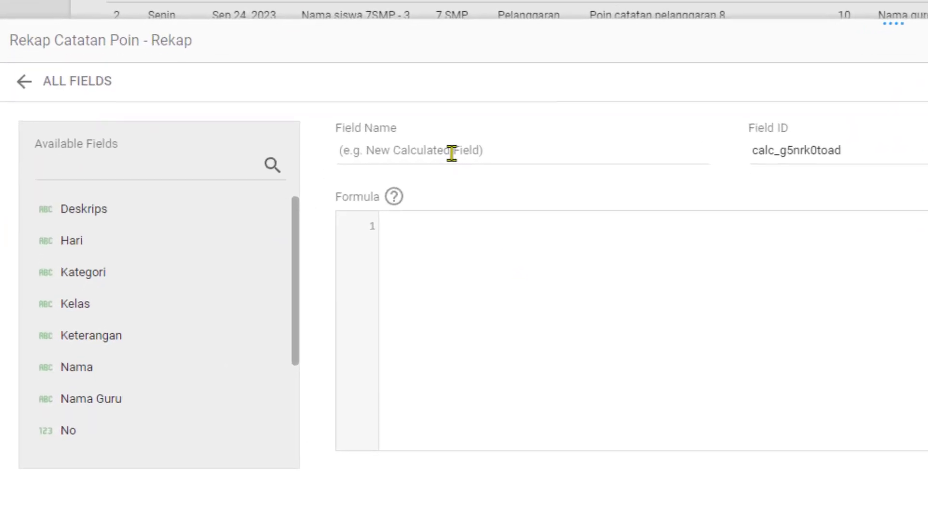
pyautogui.click(316, 258)
pyautogui.write('Poi')
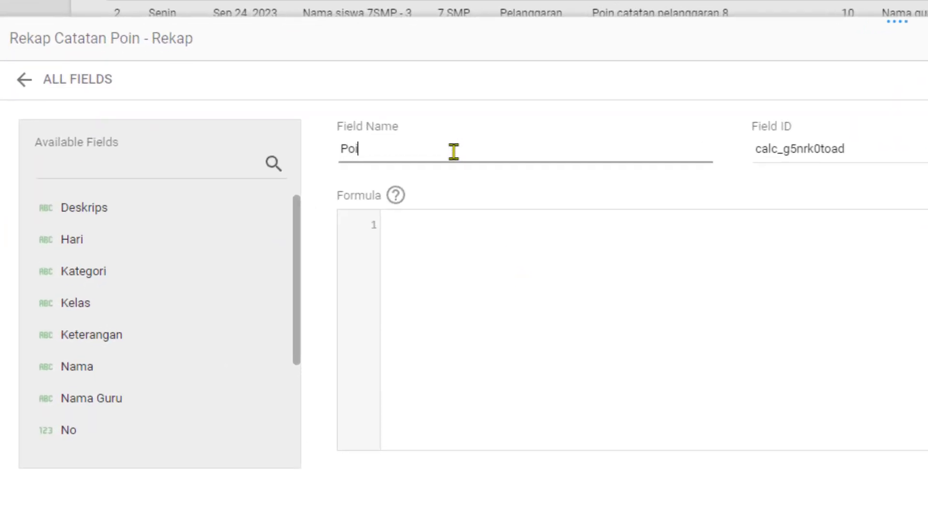
pyautogui.write('n Pelanggaran')
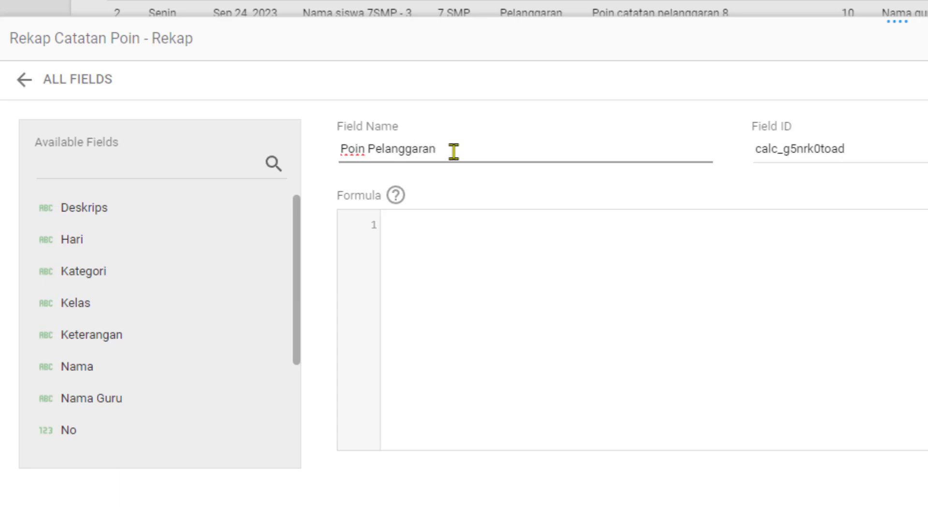
pyautogui.click(467, 229)
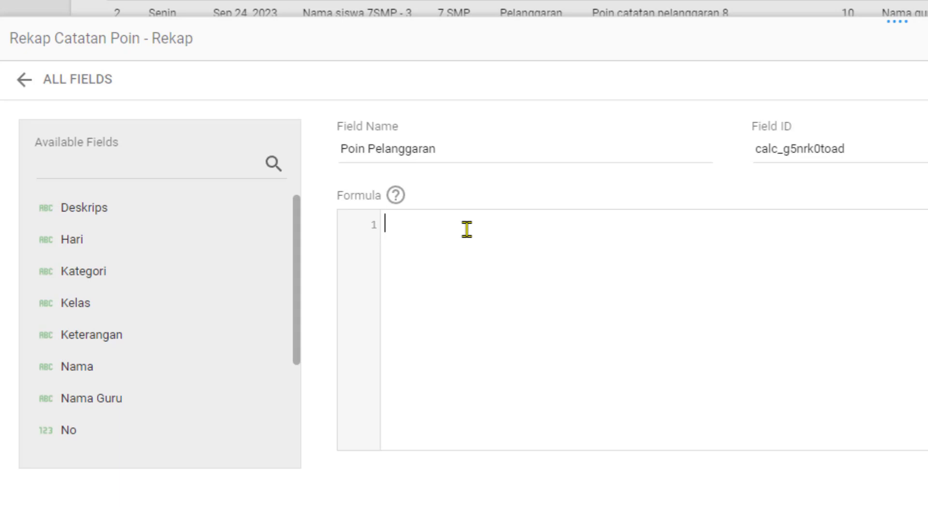
pyautogui.write('CASE     WHEN Kategori="Prestasi" THEN Poin     ELSE 0 END')
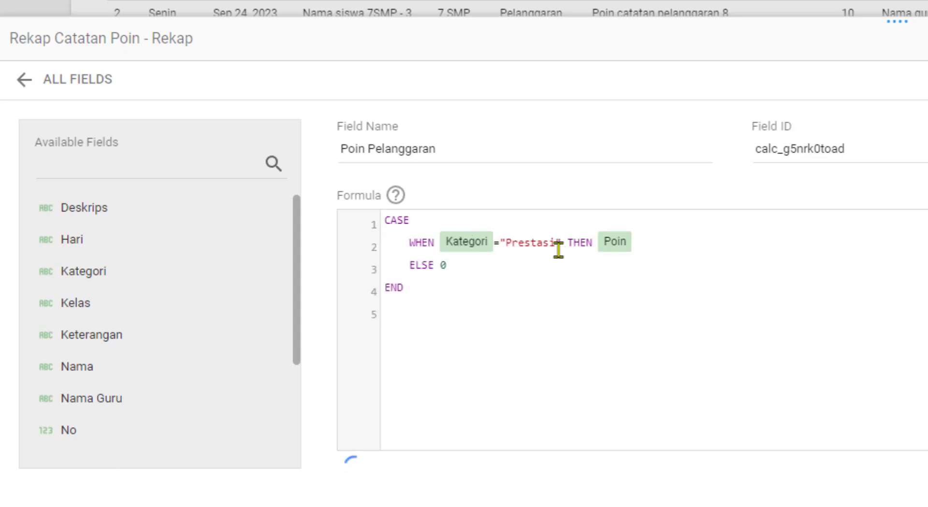
pyautogui.moveTo(556, 247); pyautogui.dragTo(505, 246)
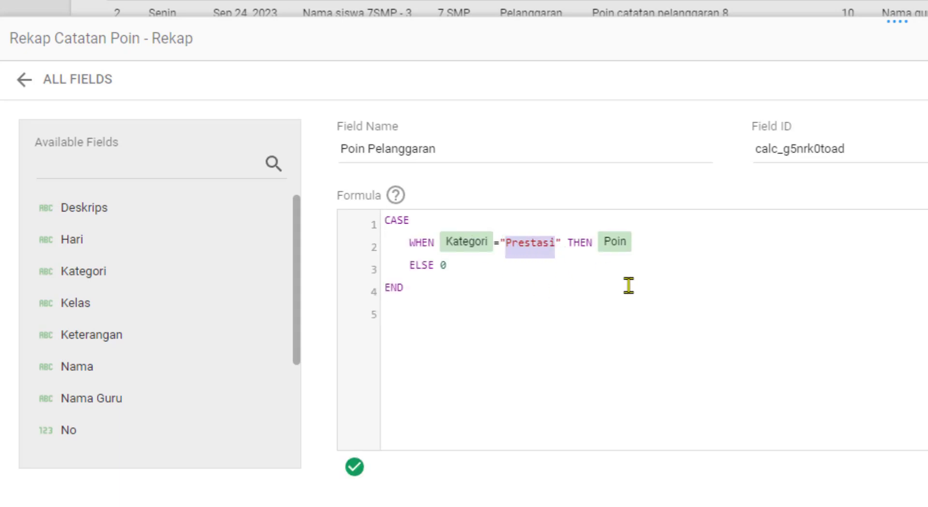
pyautogui.write('Pelang')
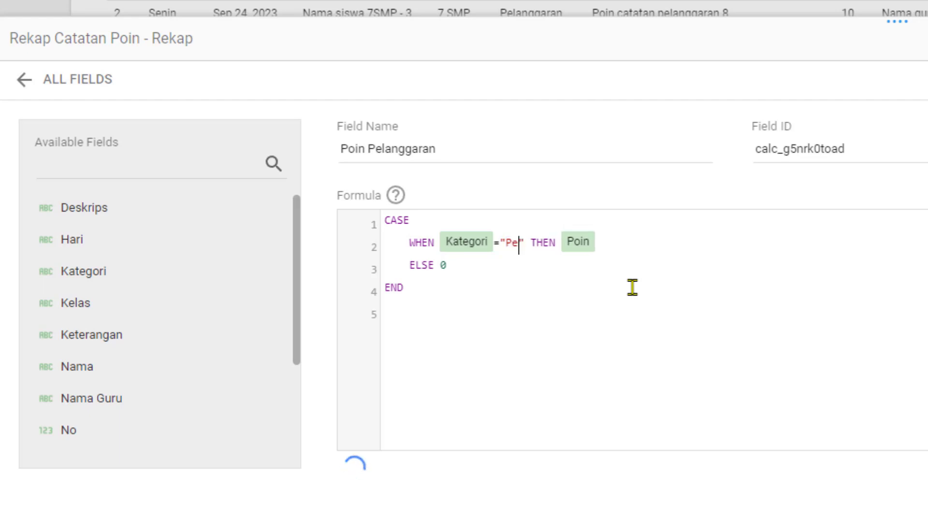
pyautogui.write('garan')
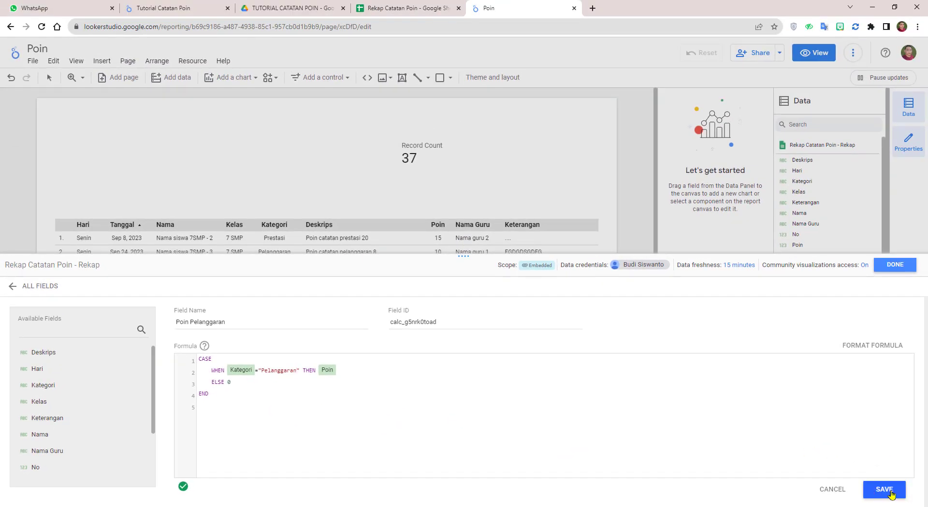
pyautogui.click(892, 494)
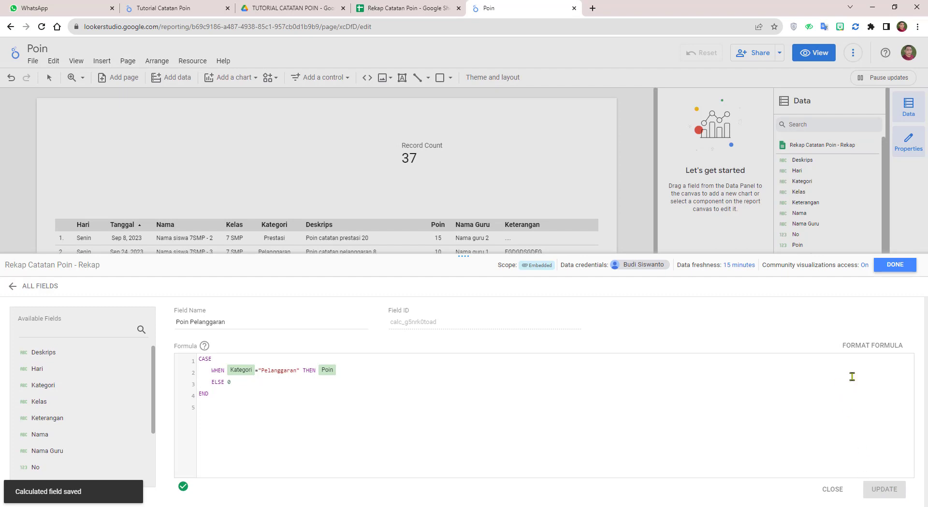
pyautogui.click(894, 266)
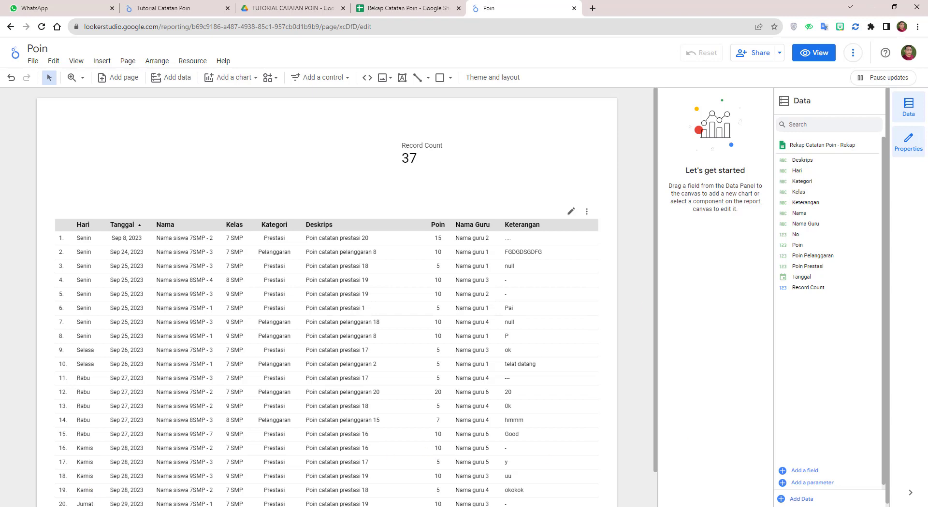
# Step: Name a new field Total poin and build the formula SUM(Poin Prestasi - Poin Pelanggaran)
pyautogui.click(804, 470)
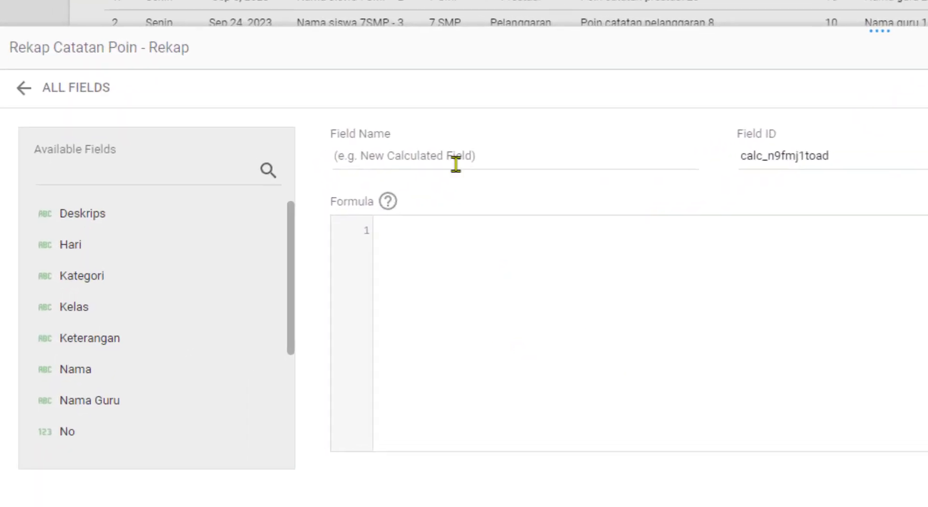
pyautogui.click(454, 155)
pyautogui.write('Total poin')
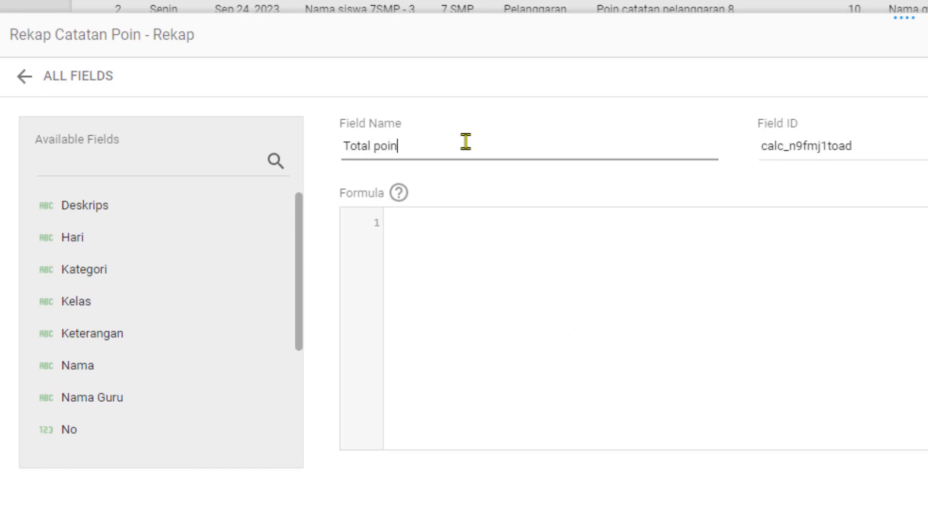
pyautogui.click(303, 223)
pyautogui.write('sum')
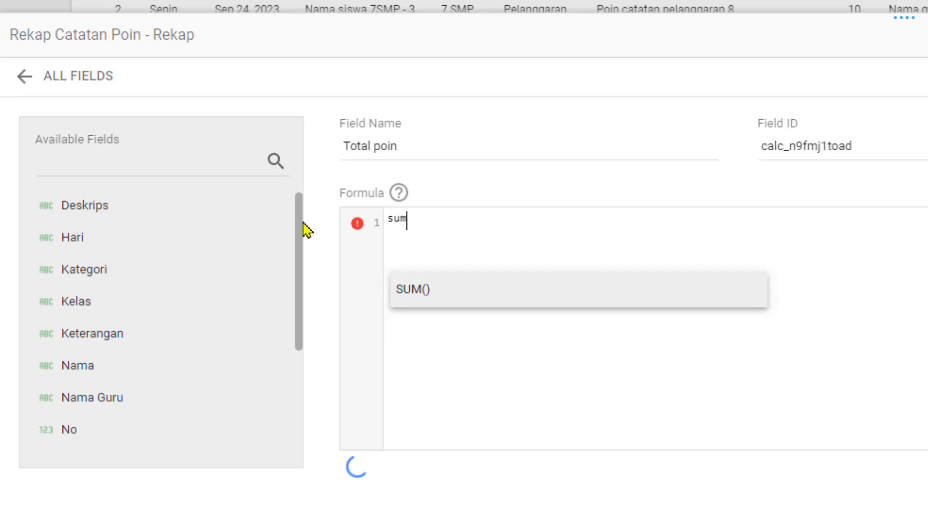
pyautogui.click(419, 305)
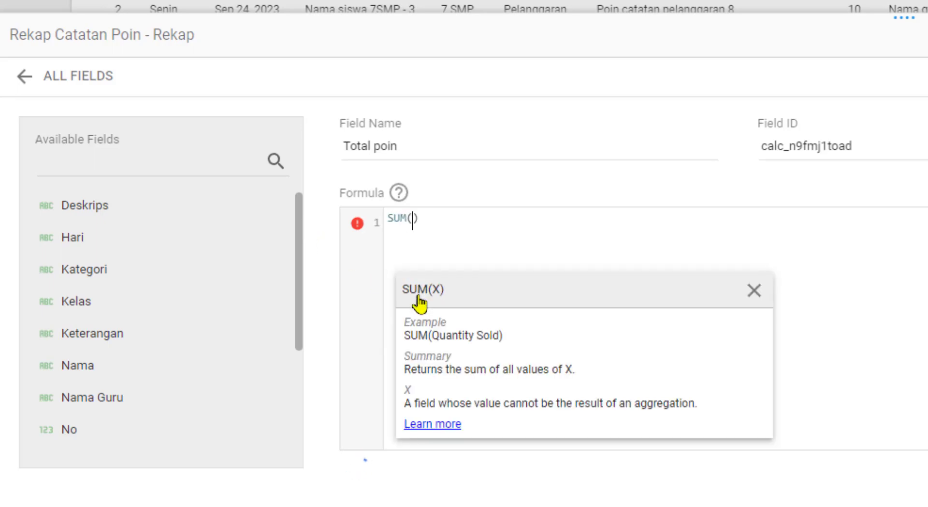
pyautogui.scroll(-3, 224, 261)
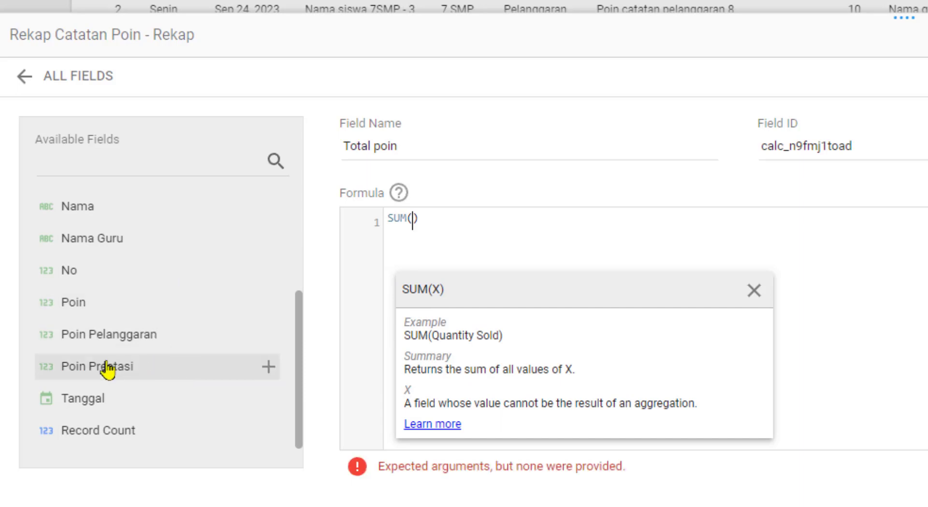
pyautogui.click(107, 368)
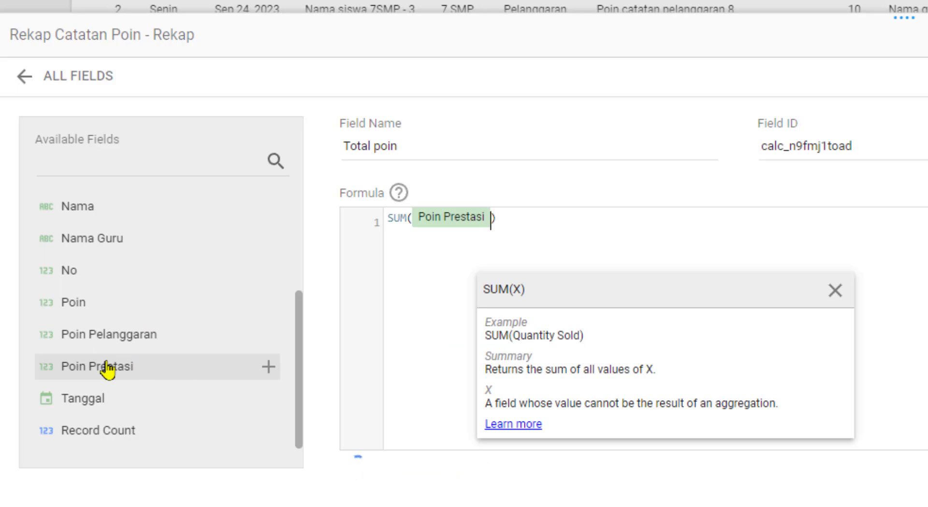
pyautogui.write('-')
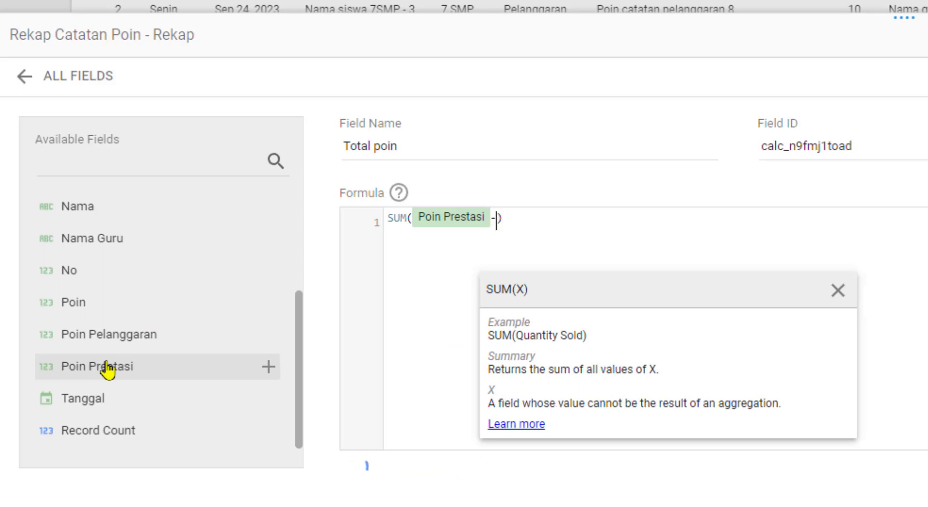
pyautogui.click(131, 340)
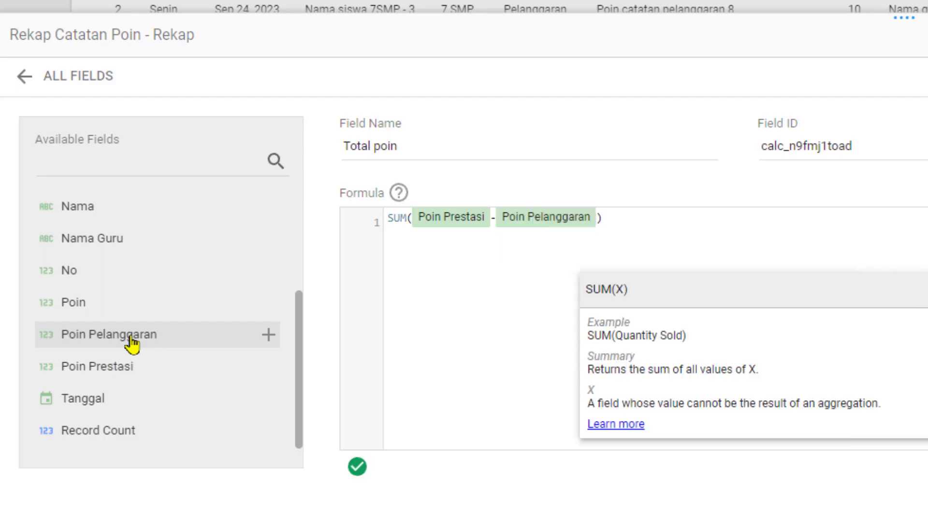
# Step: Append +100 to the Total poin formula and save the field
pyautogui.click(630, 221)
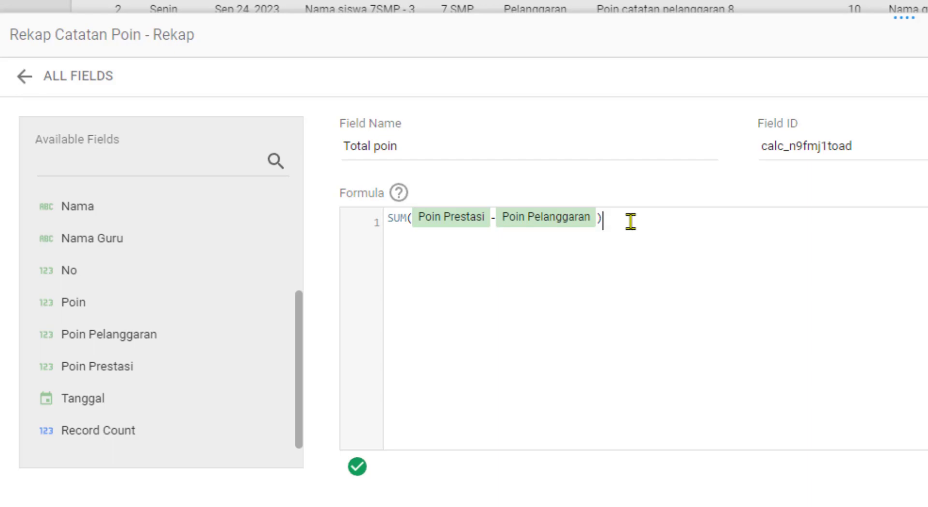
pyautogui.write('+1')
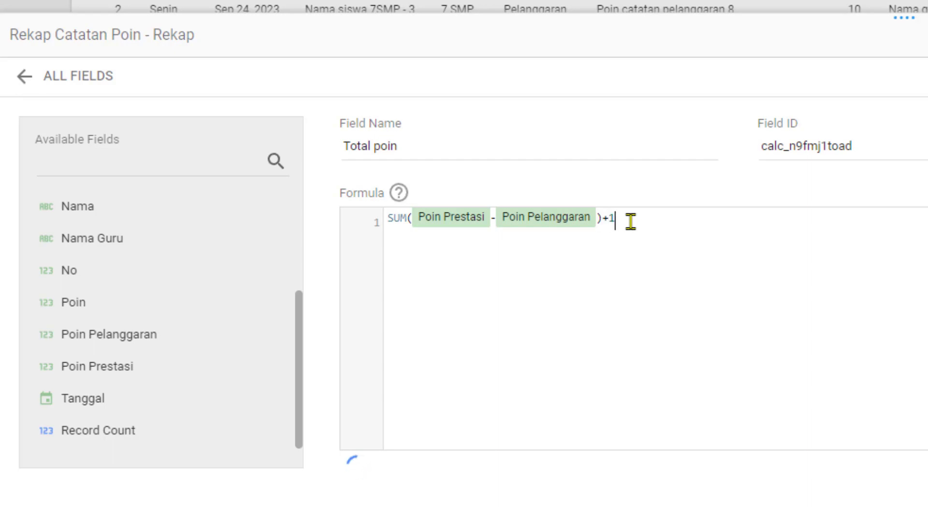
pyautogui.write('00')
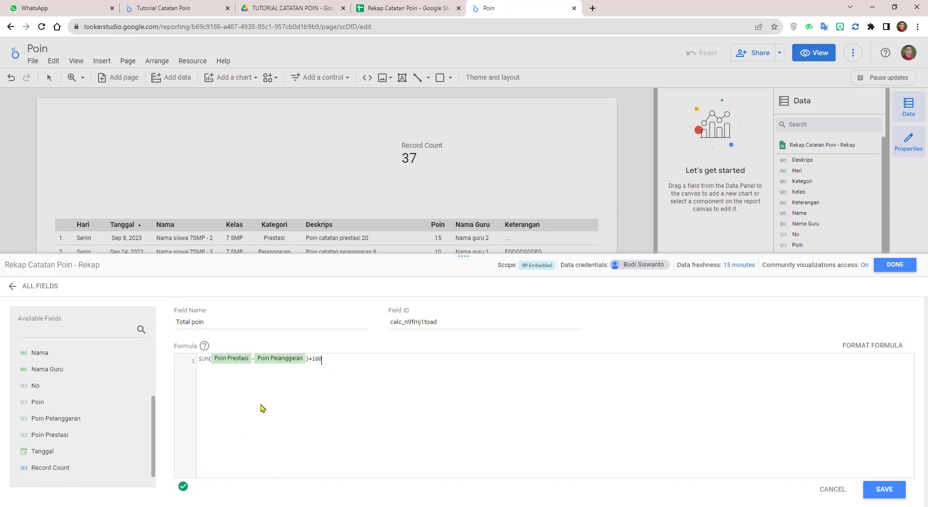
pyautogui.click(883, 491)
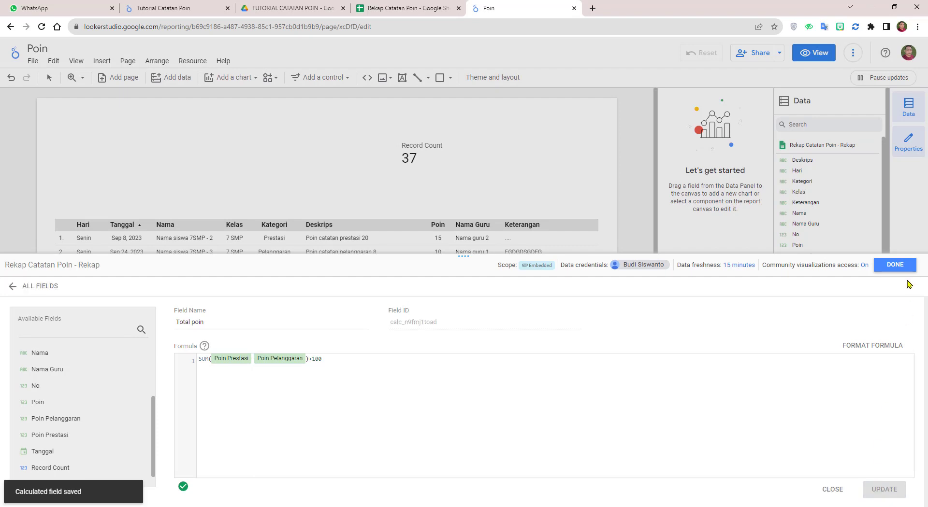
pyautogui.click(895, 265)
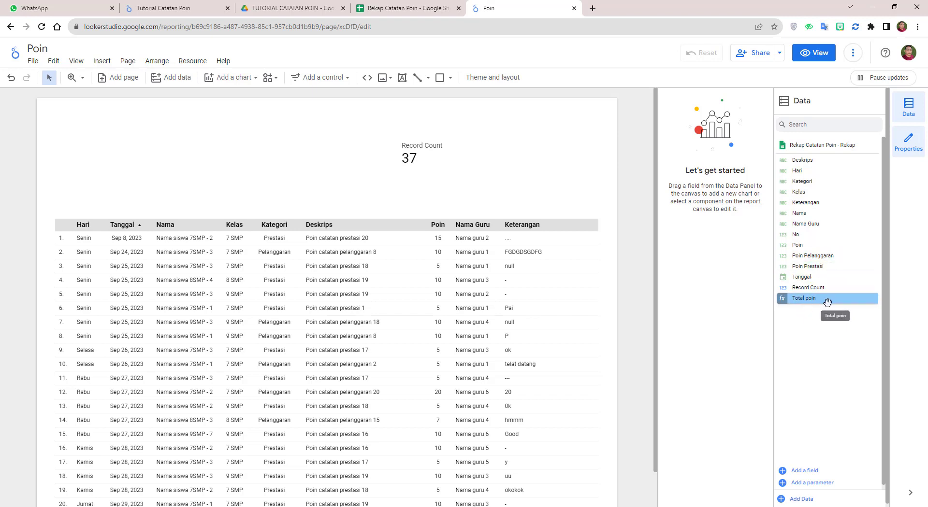
# Step: Delete the Record Count scorecard and insert a new scorecard above the table
pyautogui.click(427, 153)
pyautogui.press('Delete')
pyautogui.click(101, 61)
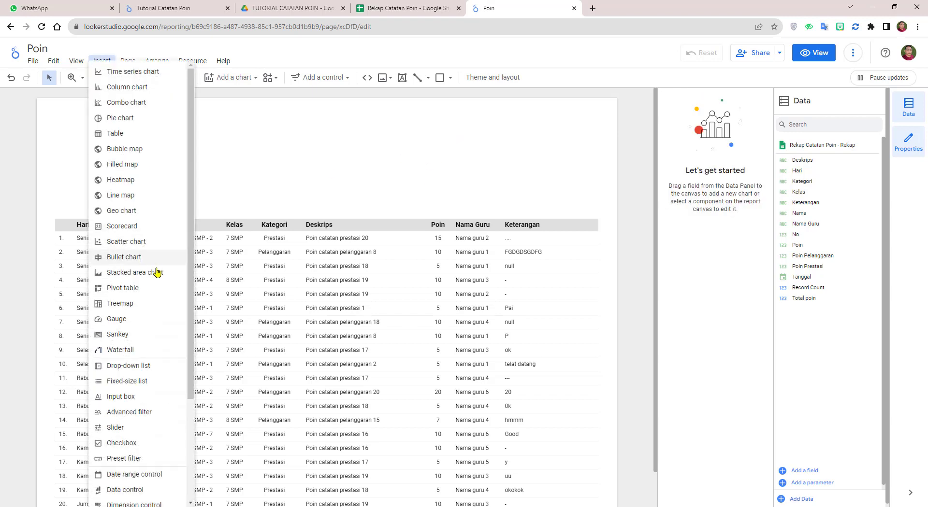
pyautogui.click(133, 231)
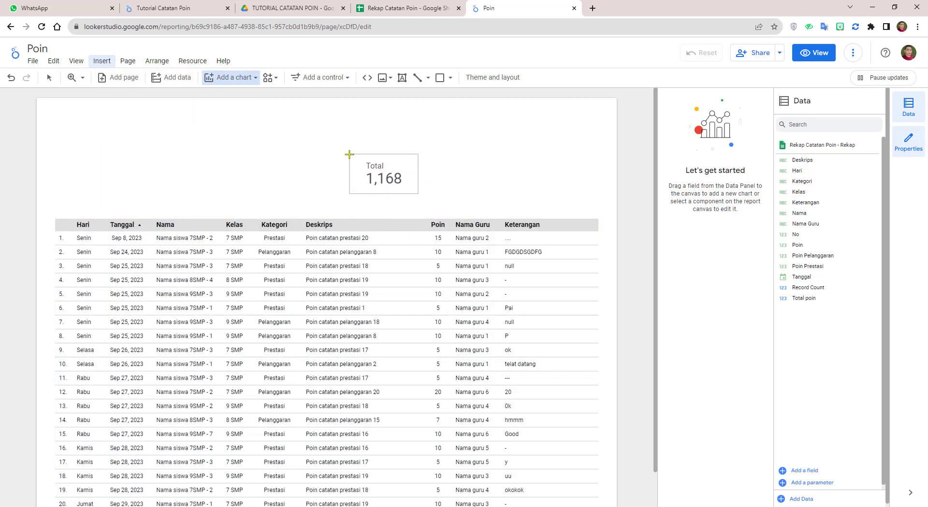
pyautogui.click(346, 151)
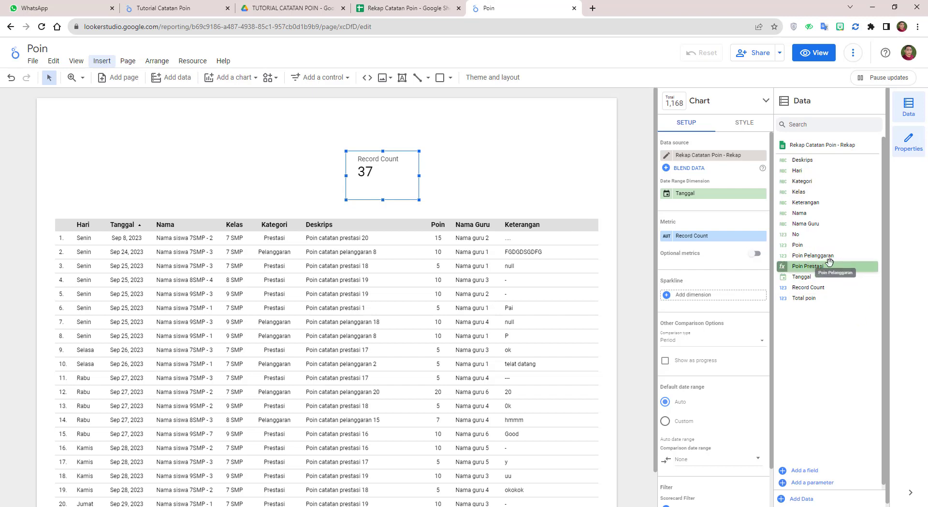
# Step: Set the new scorecard's metric to Poin Prestasi, showing 165
pyautogui.click(698, 235)
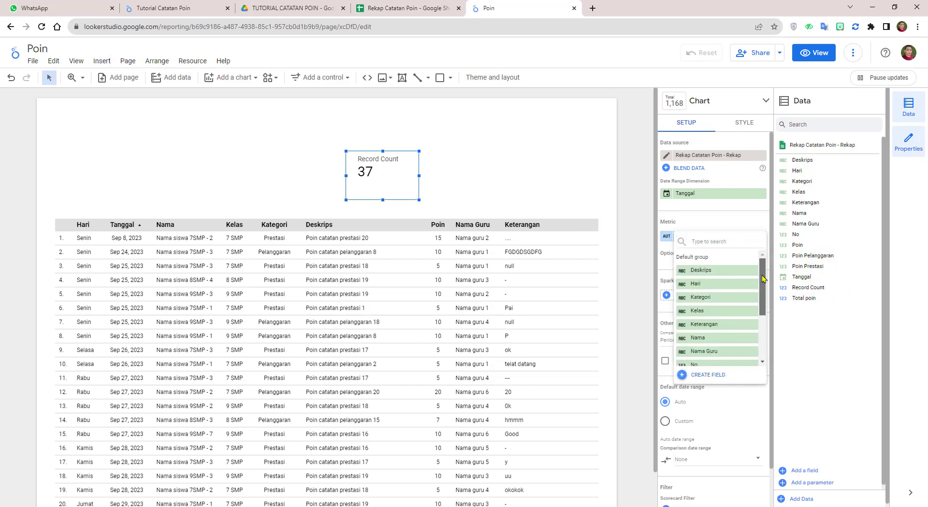
pyautogui.scroll(-1, 764, 305)
pyautogui.scroll(-1, 763, 305)
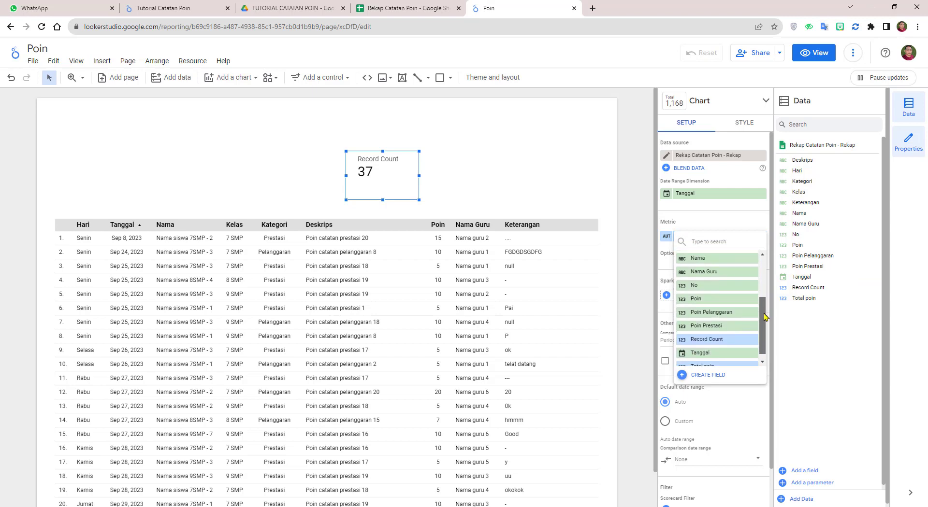
pyautogui.click(725, 324)
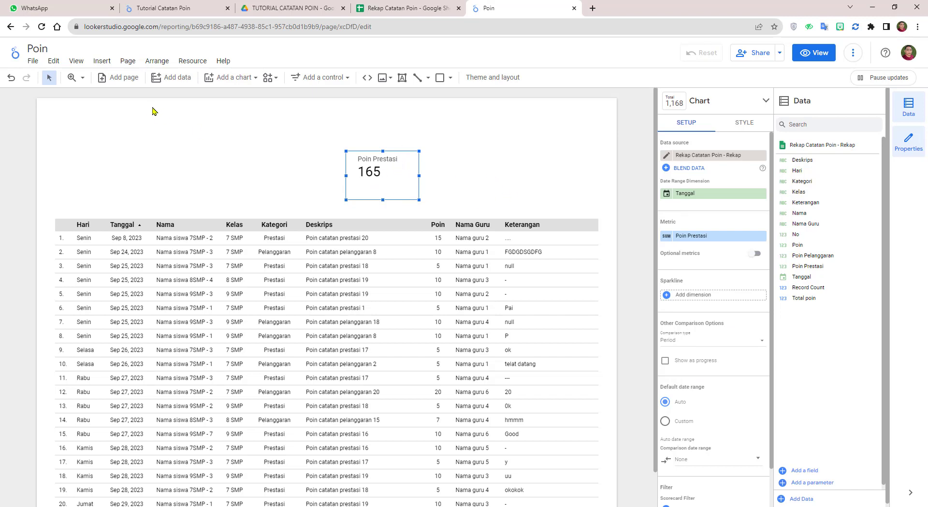
pyautogui.click(107, 63)
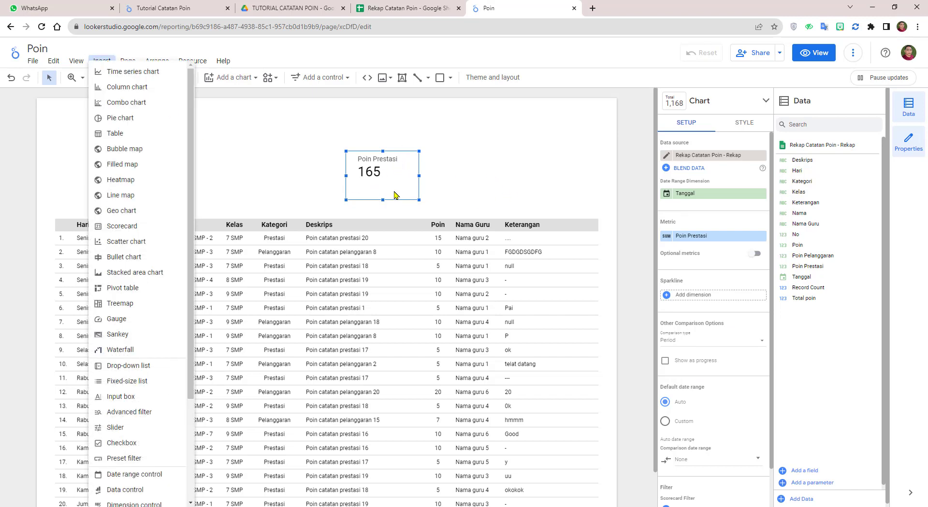
# Step: Insert a second scorecard to the right of the Poin Prestasi scorecard
pyautogui.click(127, 226)
pyautogui.click(460, 153)
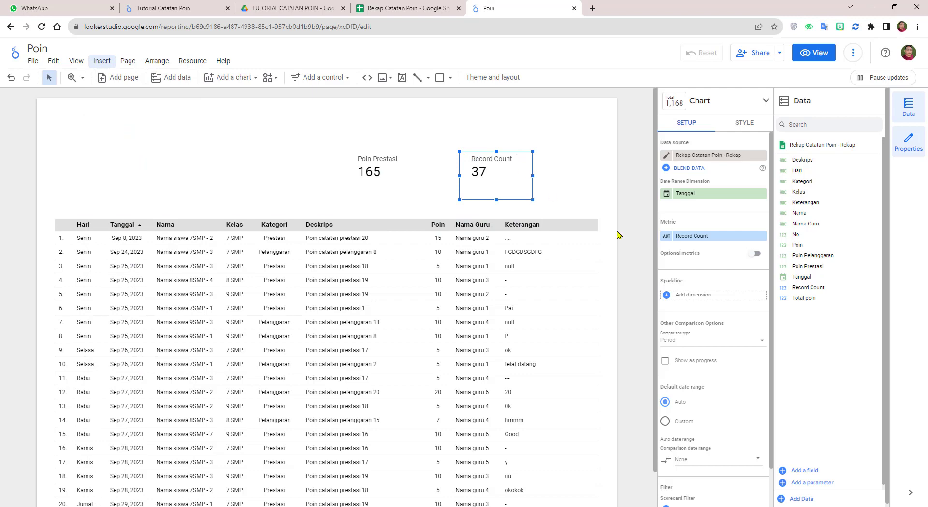
pyautogui.click(582, 203)
pyautogui.click(511, 180)
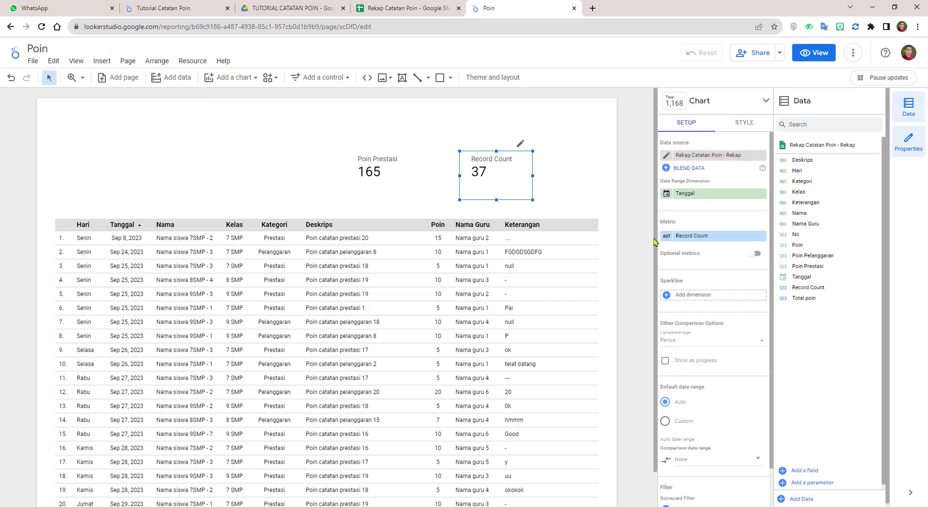
# Step: Set its metric to Poin Pelanggaran (159), align it beside Poin Prestasi, then open Rekap Catatan Poin
pyautogui.click(703, 236)
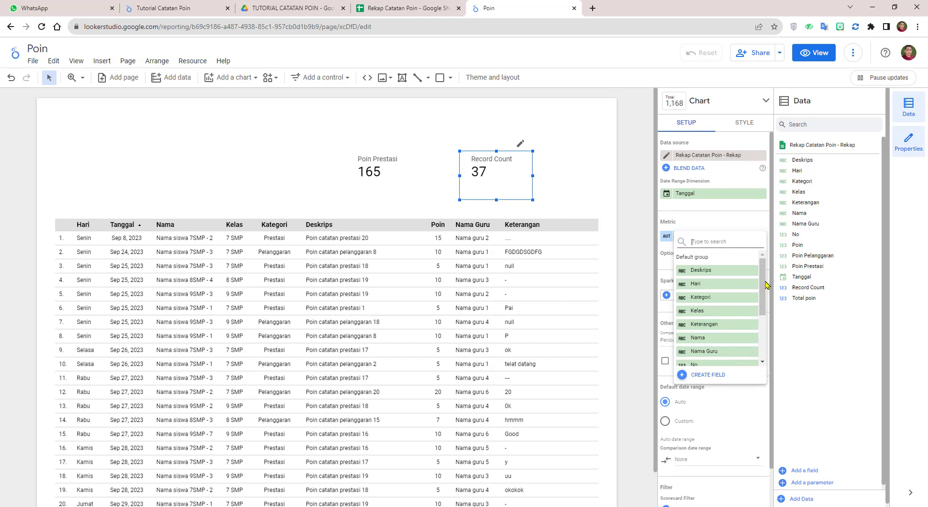
pyautogui.scroll(-3, 732, 338)
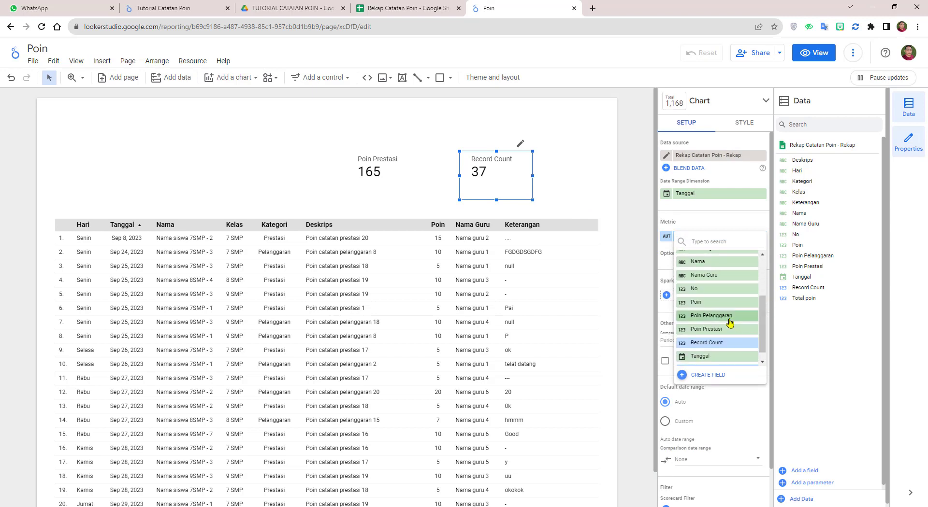
pyautogui.click(729, 316)
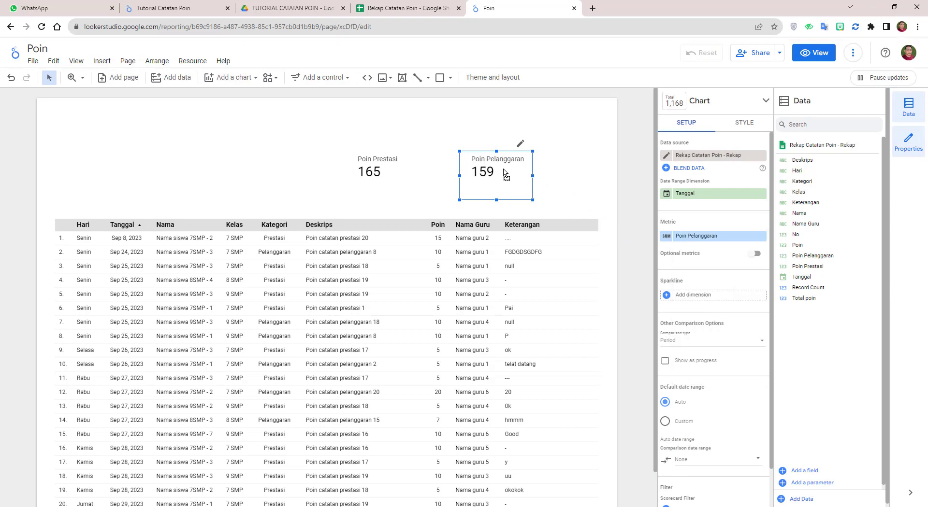
pyautogui.moveTo(504, 173); pyautogui.dragTo(469, 174)
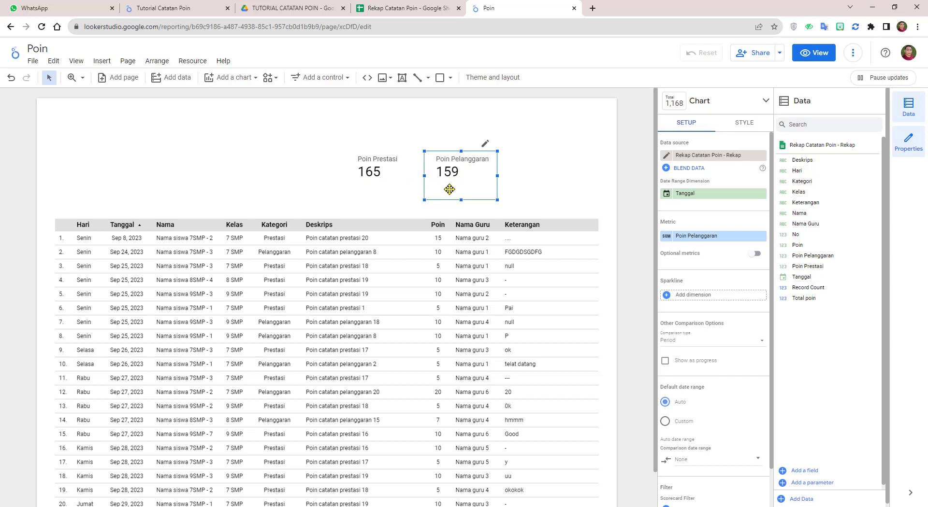
pyautogui.click(407, 9)
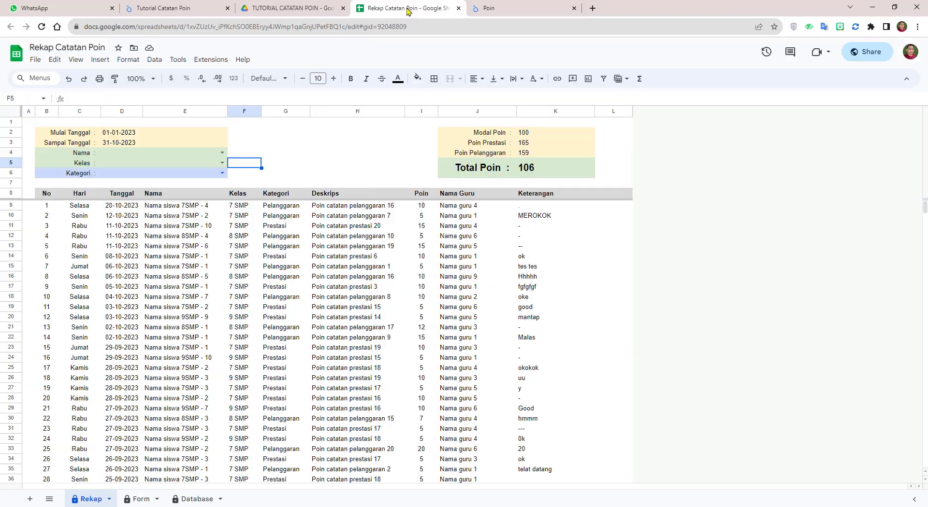
# Step: Compare the Rekap sheet totals with the report and align Poin Pelanggaran beside Poin Prestasi
pyautogui.click(622, 173)
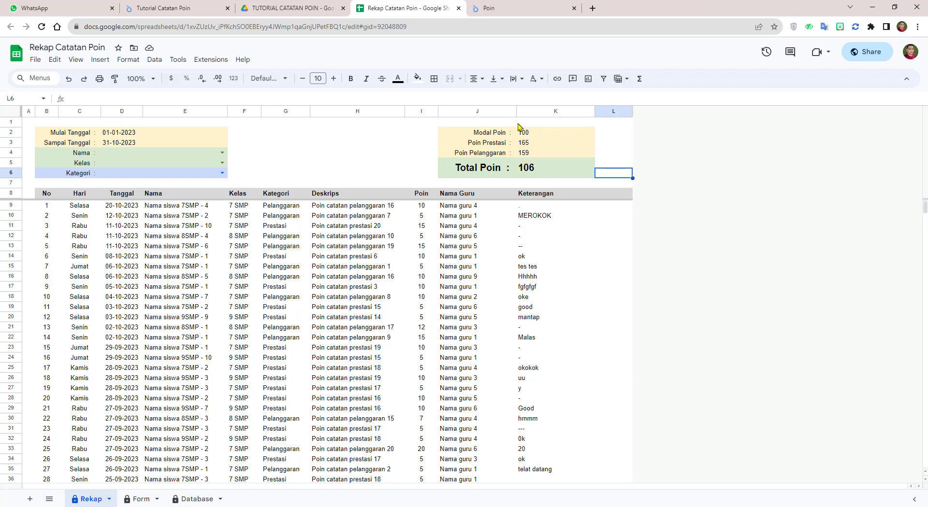
pyautogui.click(502, 8)
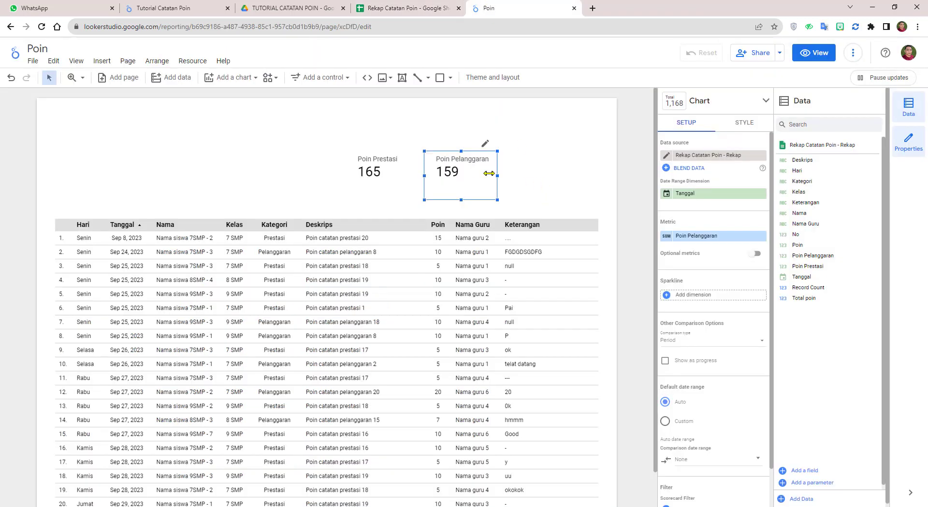
pyautogui.moveTo(474, 173); pyautogui.dragTo(474, 173)
pyautogui.hotkey('ctrl', 'shift', 'Tab')
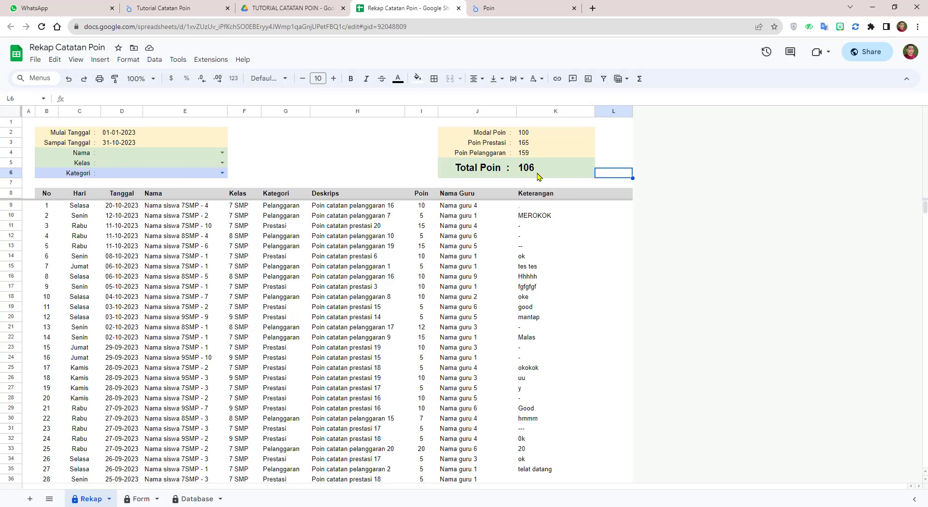
pyautogui.hotkey('ctrl', 'Tab')
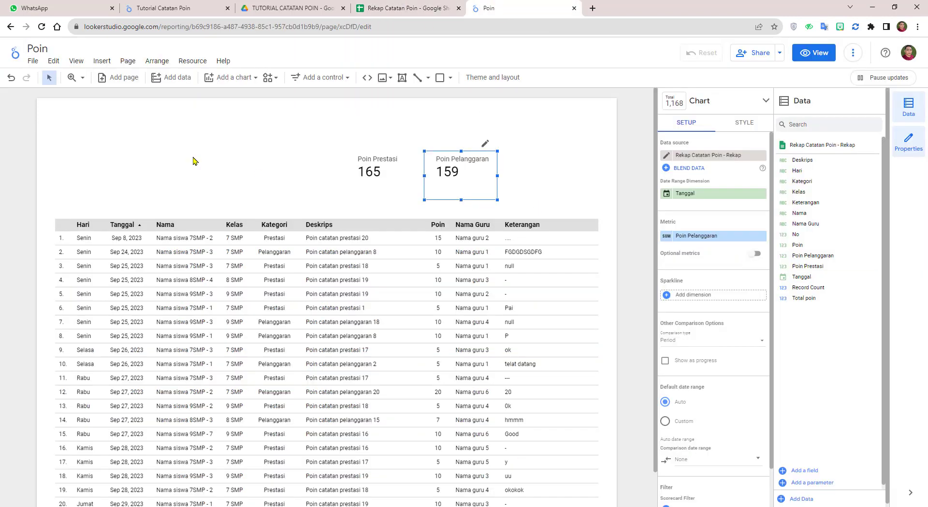
pyautogui.click(101, 61)
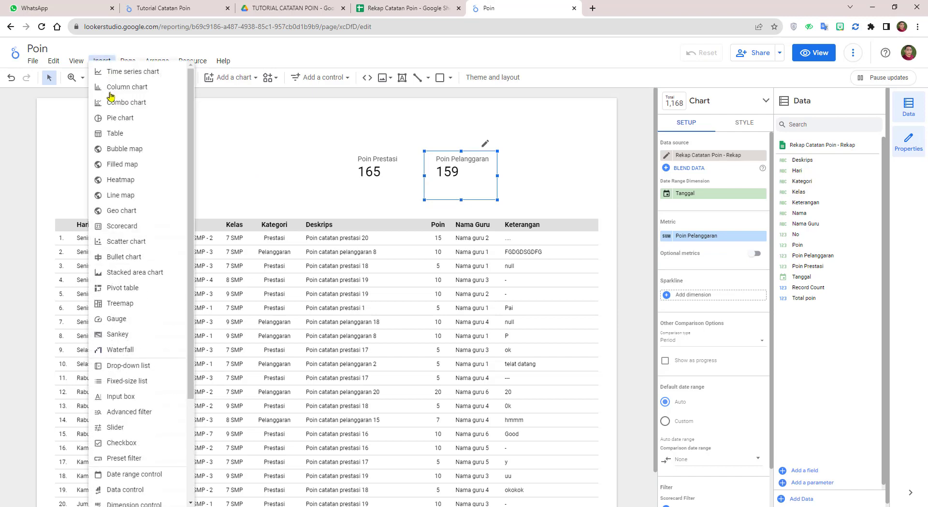
# Step: Insert a scorecard right of Poin Pelanggaran with Total poin as its metric, showing 106
pyautogui.click(123, 226)
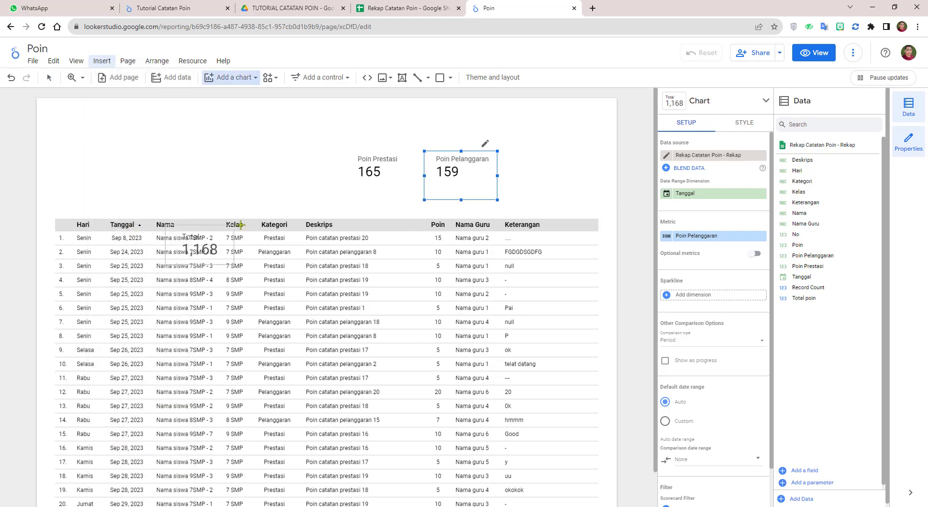
pyautogui.click(512, 152)
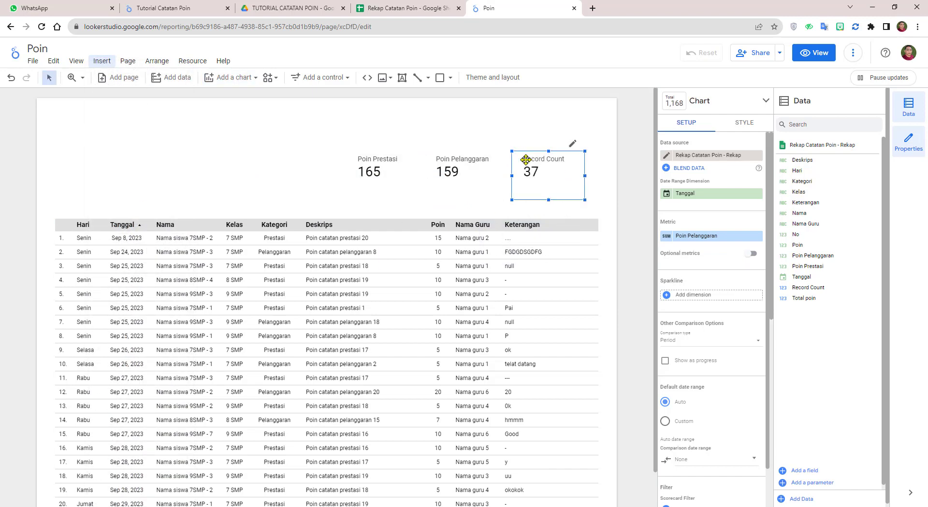
pyautogui.click(702, 237)
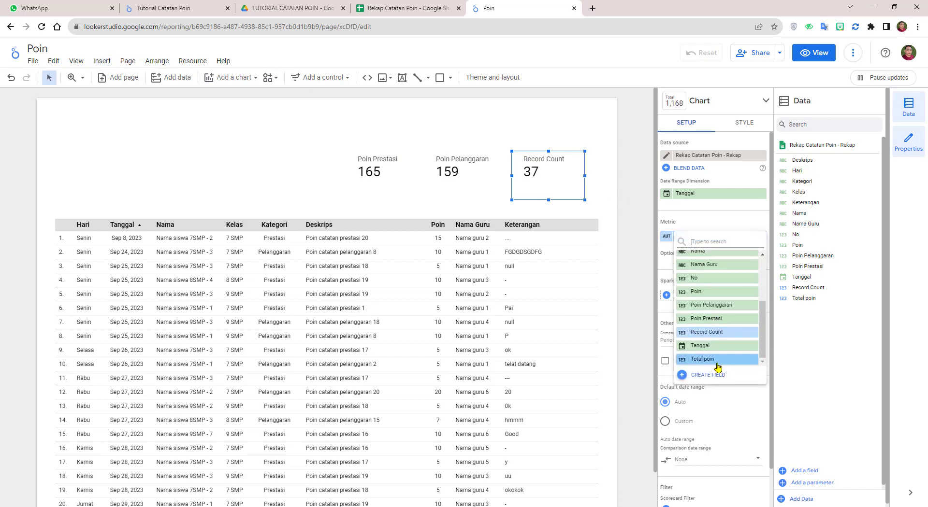
pyautogui.click(708, 363)
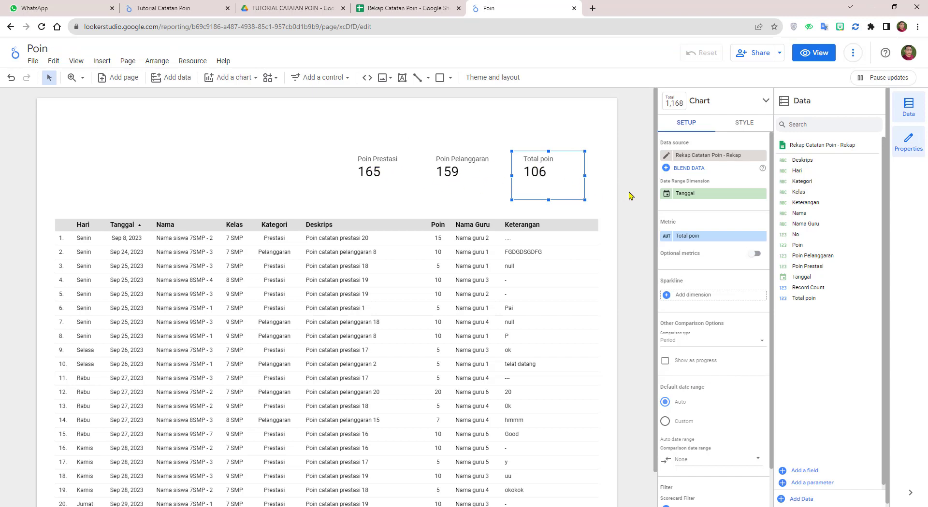
pyautogui.click(599, 188)
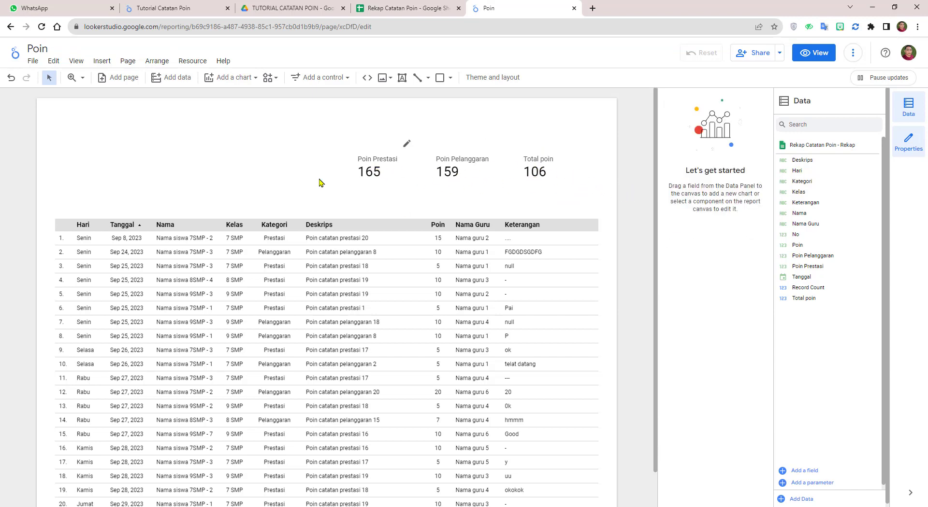
# Step: Set the Poin Prestasi scorecard to show "-" for missing data with 18px labels
pyautogui.click(387, 173)
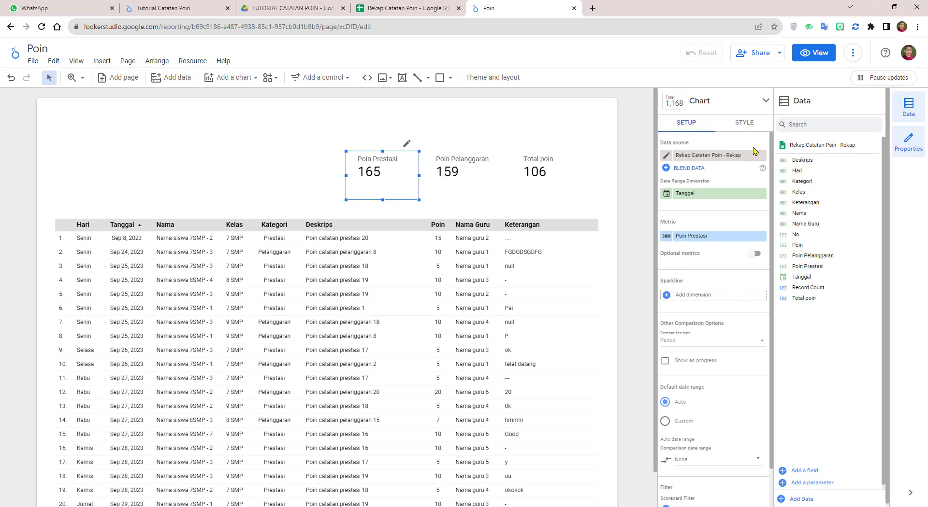
pyautogui.click(744, 122)
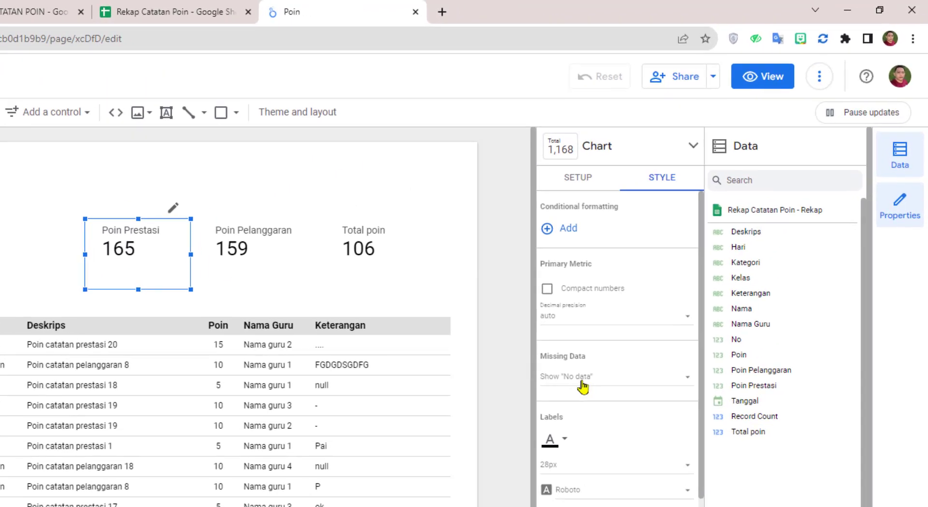
pyautogui.click(761, 262)
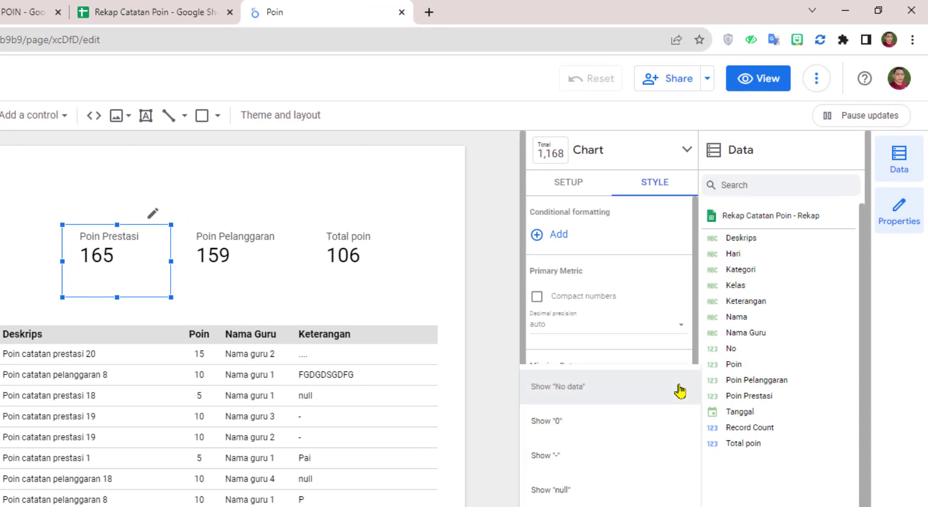
pyautogui.click(576, 461)
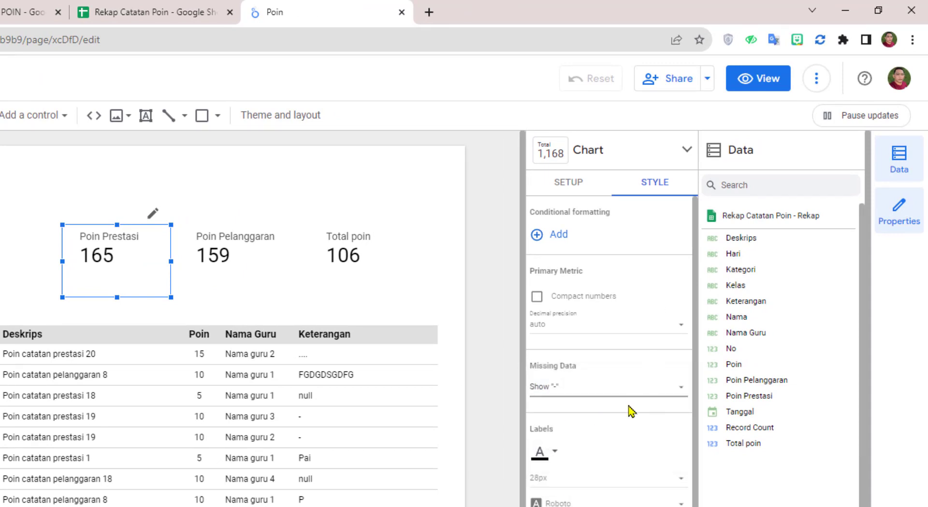
pyautogui.scroll(-3, 635, 368)
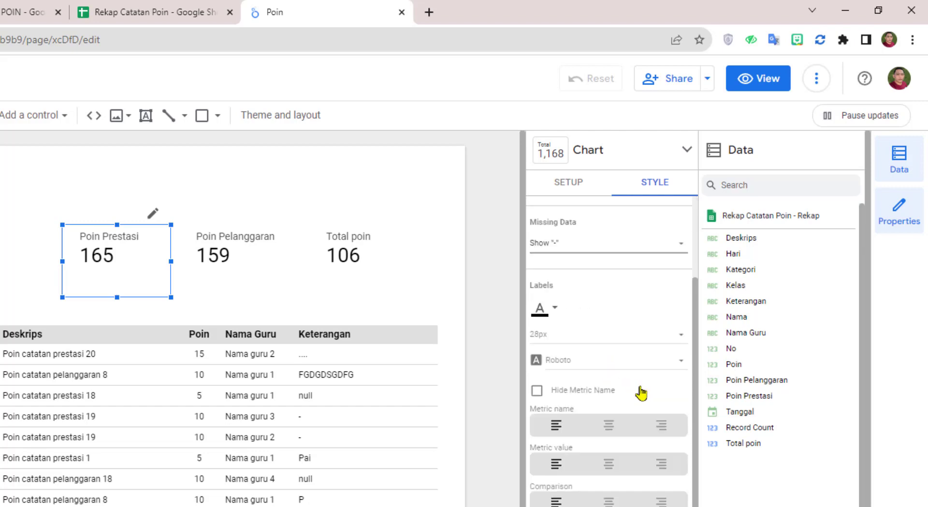
pyautogui.click(673, 334)
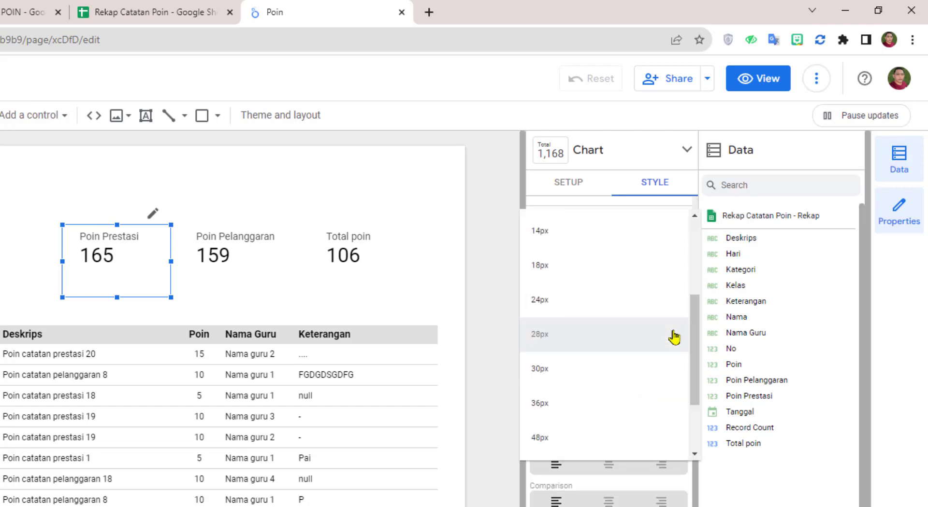
pyautogui.click(585, 233)
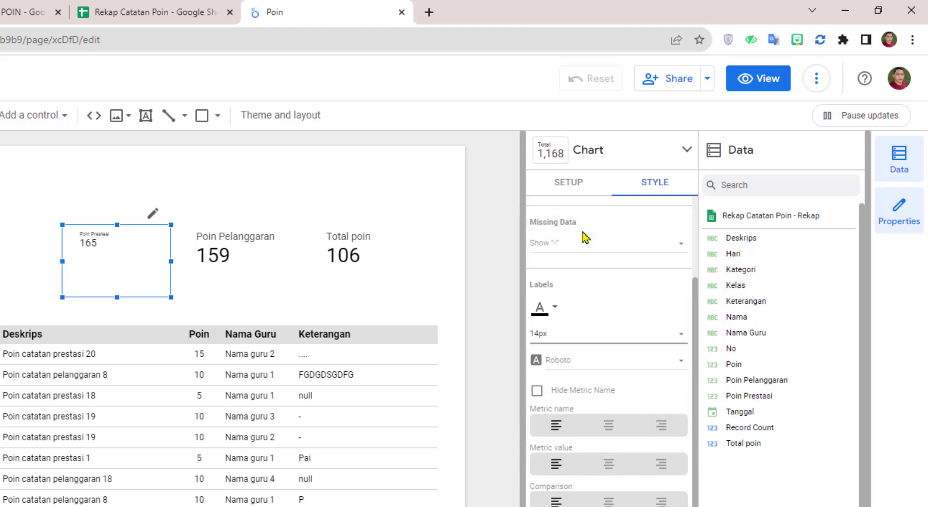
pyautogui.click(581, 338)
pyautogui.click(585, 376)
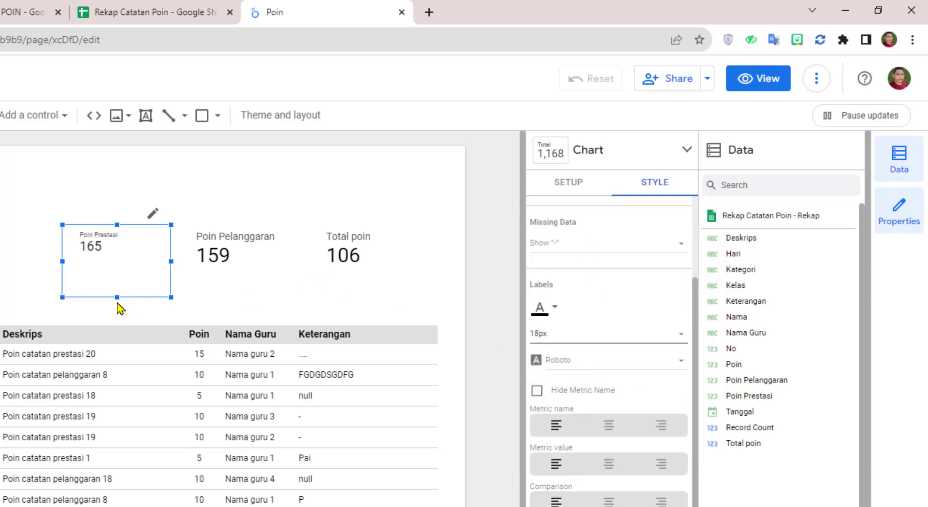
# Step: Give the Poin Pelanggaran scorecard "-" for missing data and 18px labels
pyautogui.click(260, 253)
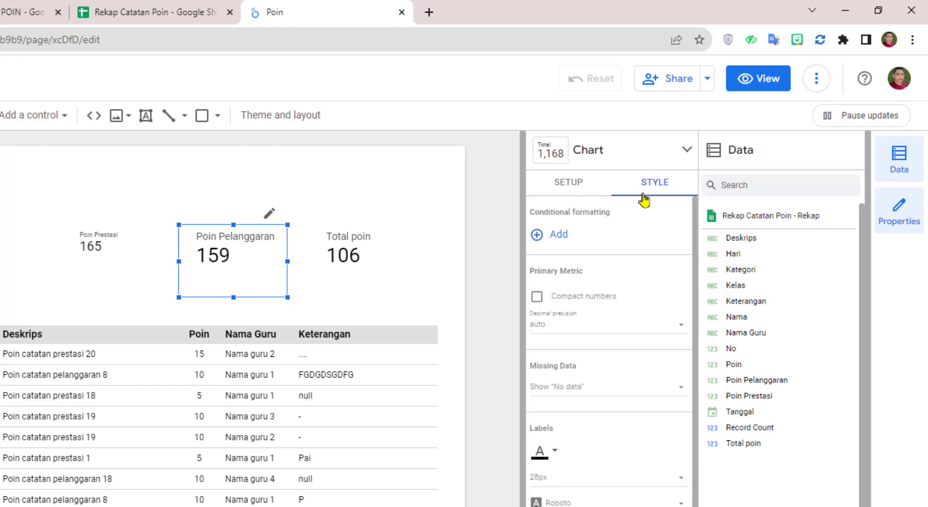
pyautogui.click(615, 393)
pyautogui.click(578, 465)
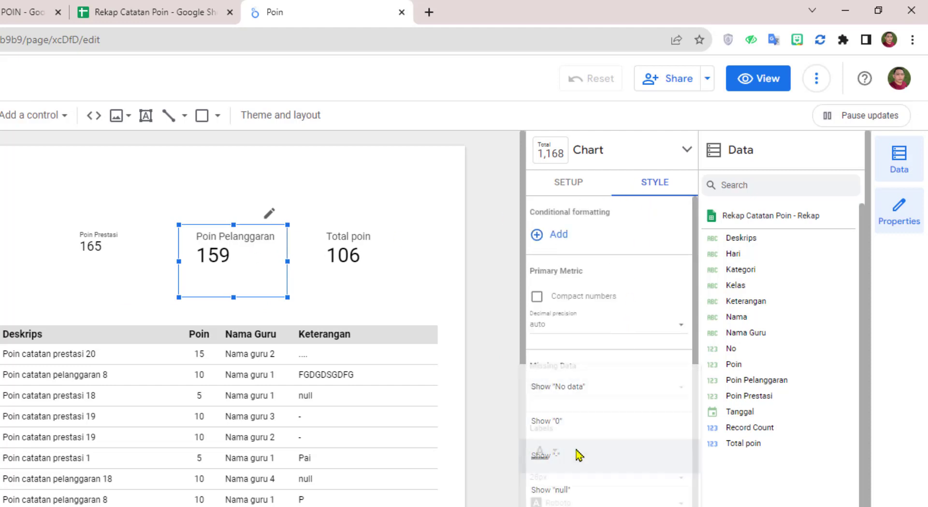
pyautogui.click(633, 489)
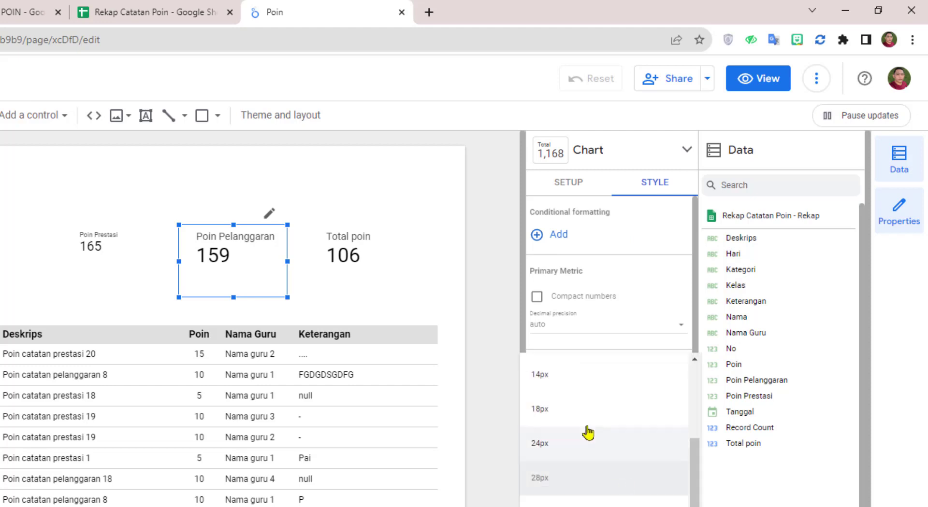
pyautogui.click(570, 397)
# Step: Give the Total poin scorecard "-" for missing data and 18px labels
pyautogui.click(379, 252)
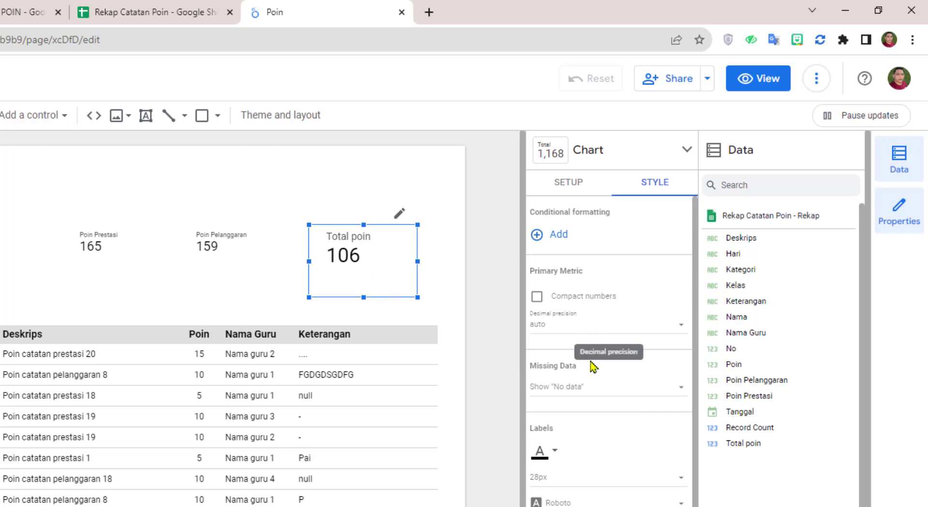
pyautogui.click(597, 389)
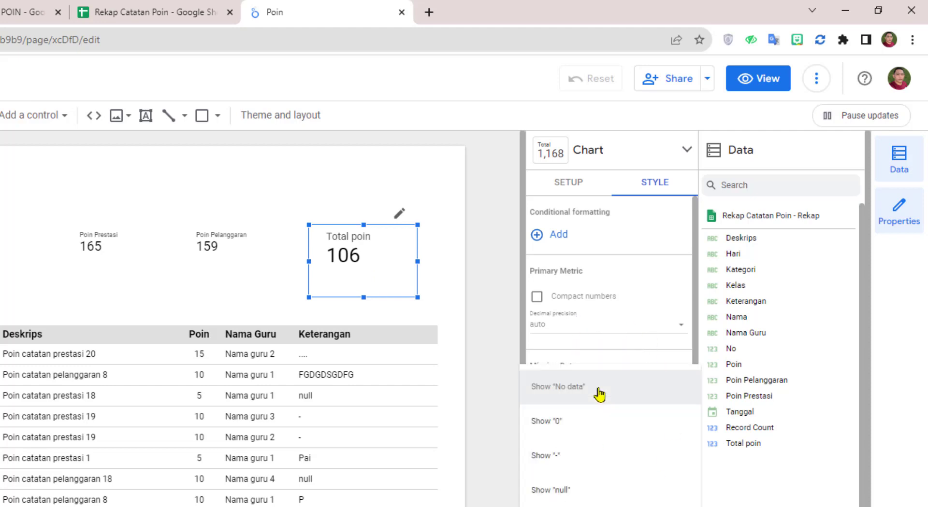
pyautogui.click(590, 459)
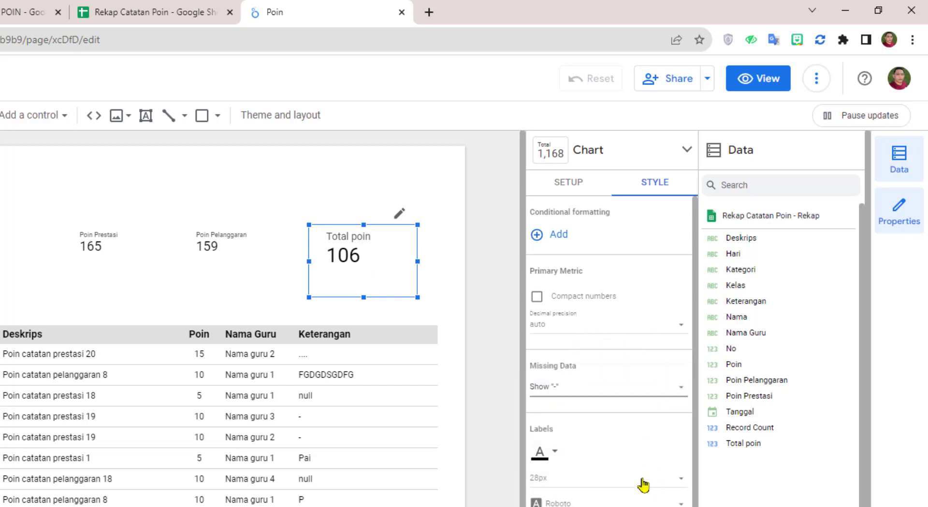
pyautogui.click(643, 484)
pyautogui.click(578, 411)
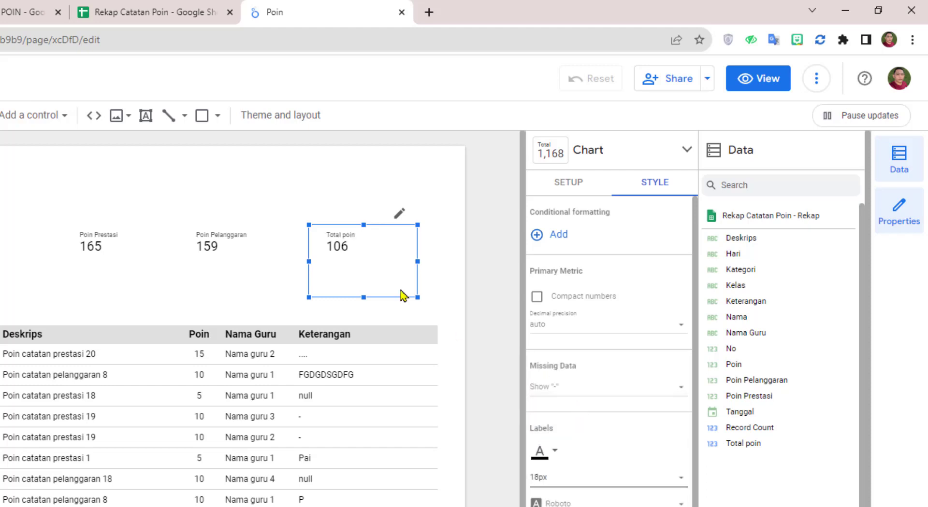
# Step: Shorten the Total poin, Poin Pelanggaran and Poin Prestasi scorecard boxes by dragging their bottom edges up
pyautogui.moveTo(364, 297); pyautogui.dragTo(362, 262)
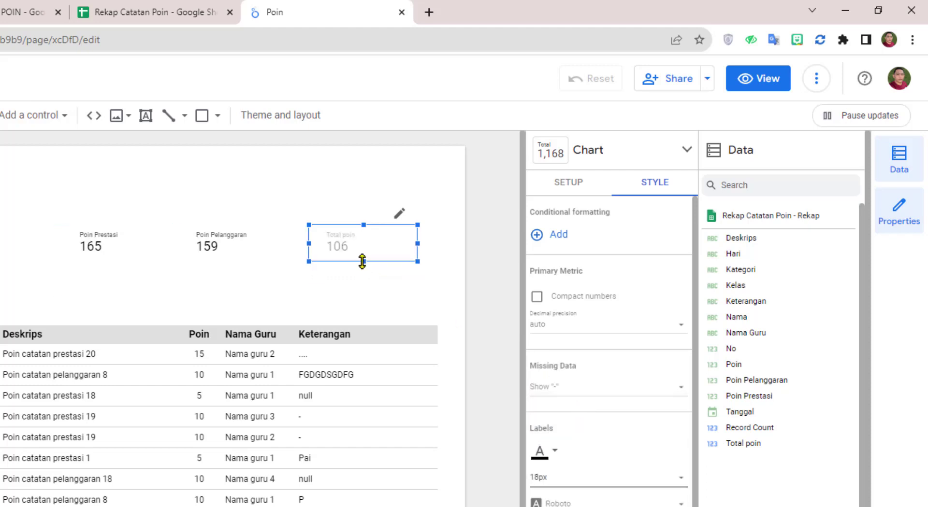
pyautogui.click(284, 265)
pyautogui.moveTo(234, 299); pyautogui.dragTo(240, 259)
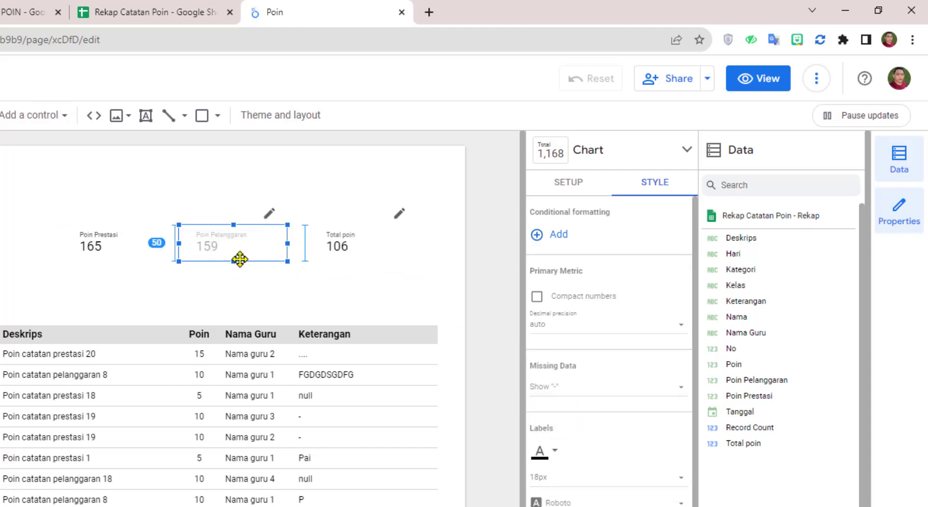
pyautogui.click(129, 248)
pyautogui.moveTo(116, 296); pyautogui.dragTo(121, 262)
pyautogui.click(362, 253)
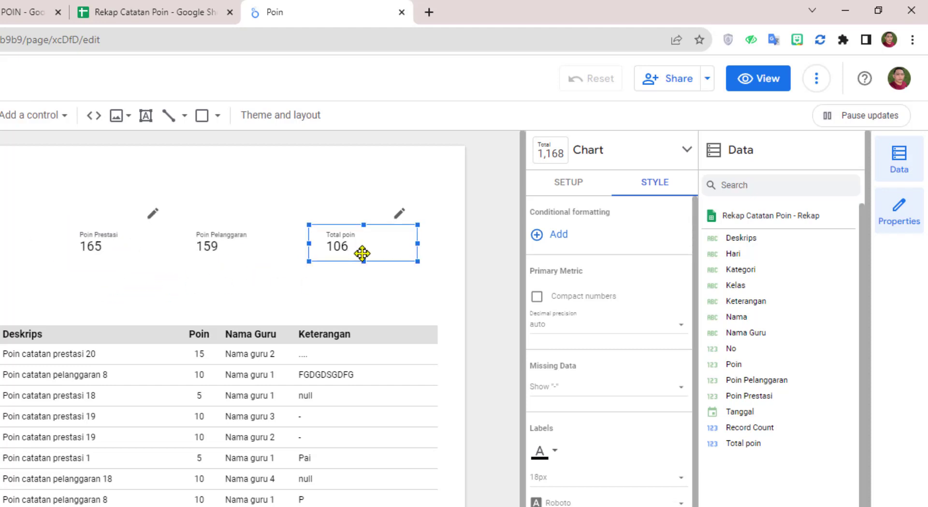
pyautogui.scroll(-5, 643, 483)
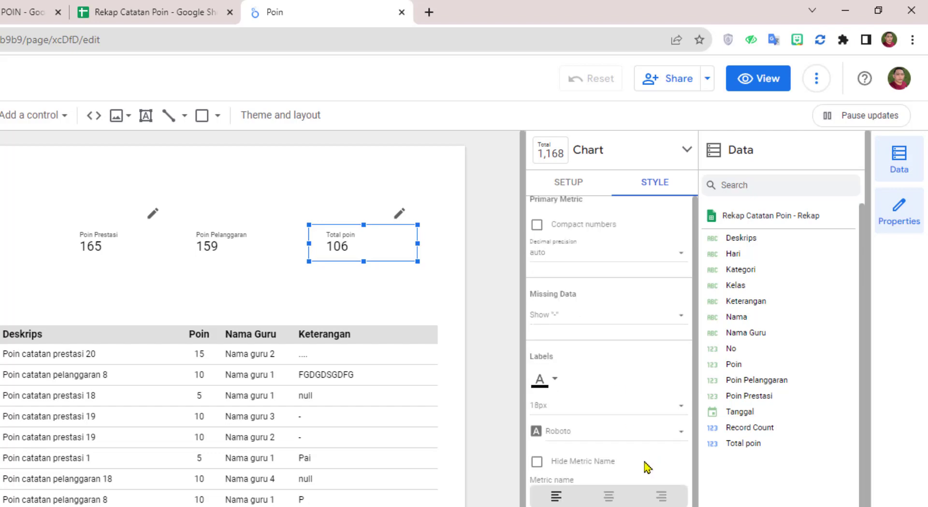
# Step: Fill the Total poin scorecard light green and the Poin Pelanggaran scorecard light pink
pyautogui.click(556, 425)
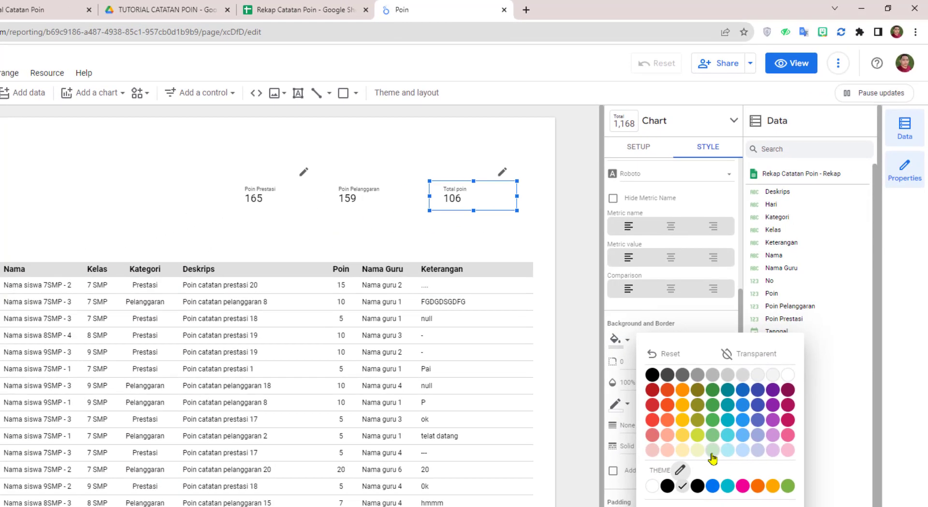
pyautogui.click(658, 506)
pyautogui.click(377, 193)
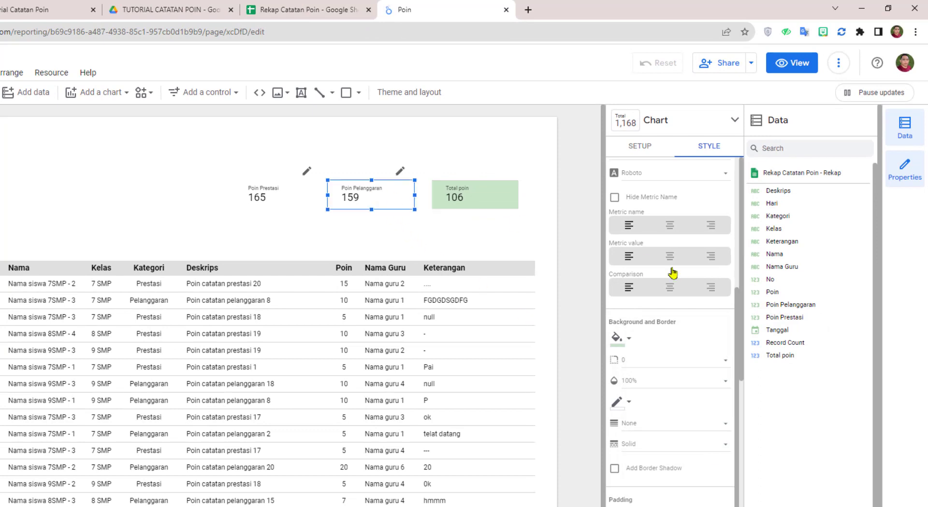
pyautogui.scroll(-2, 663, 346)
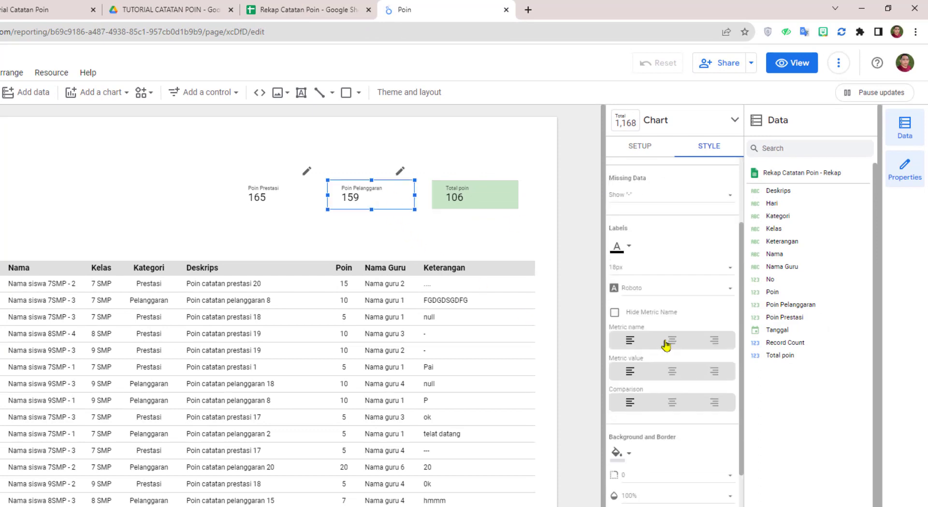
pyautogui.click(627, 453)
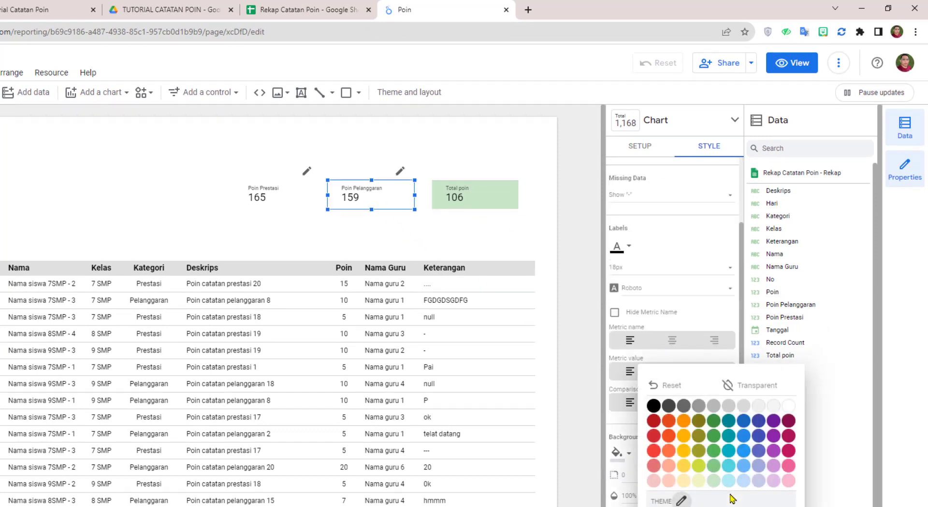
pyautogui.click(696, 261)
pyautogui.scroll(2, 699, 309)
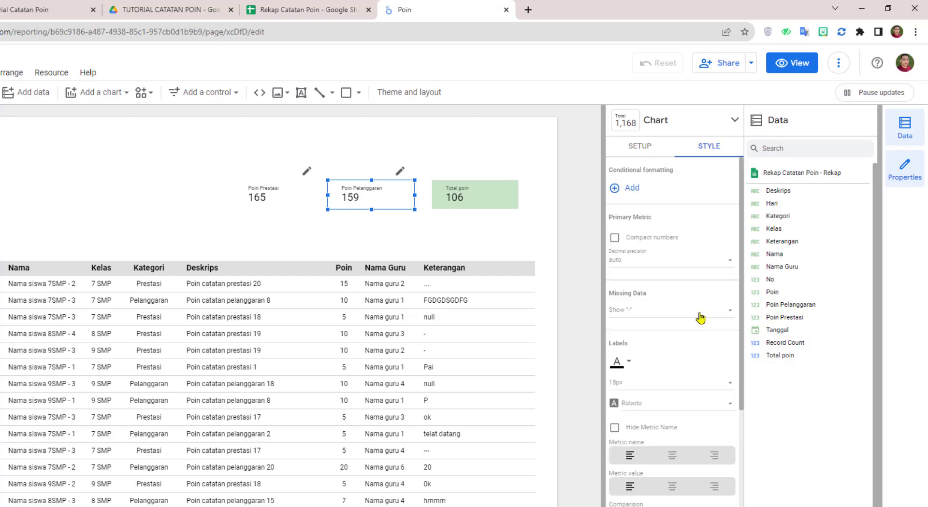
pyautogui.scroll(-3, 701, 318)
pyautogui.click(631, 401)
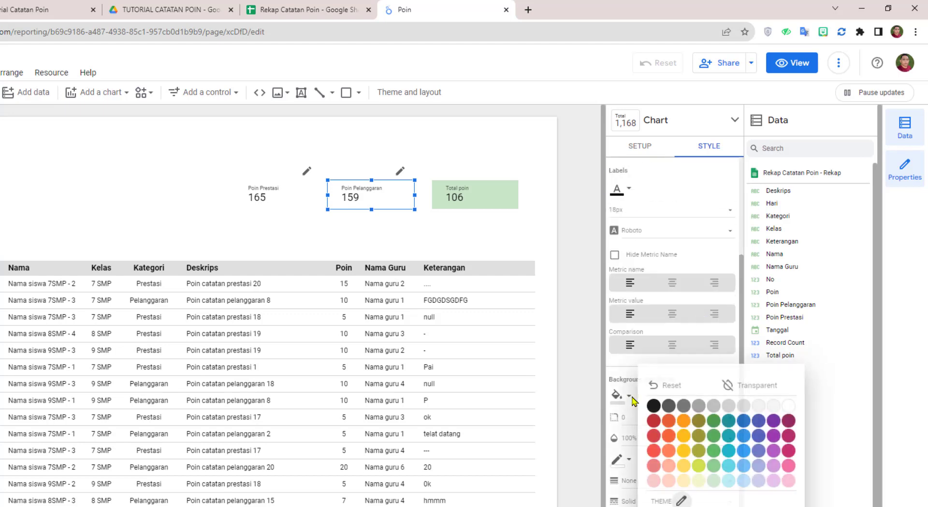
pyautogui.click(789, 481)
# Step: Fill the Poin Prestasi scorecard background pale yellow
pyautogui.click(296, 197)
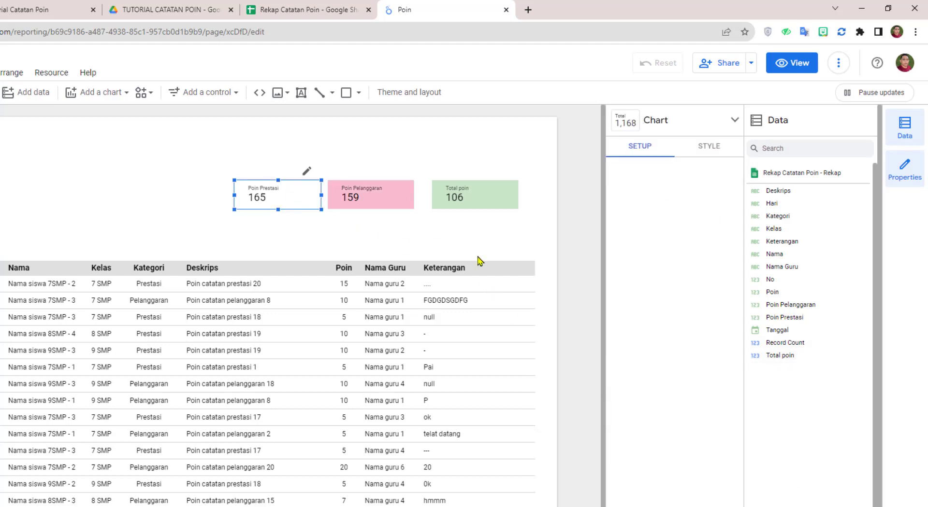
pyautogui.scroll(-1, 683, 387)
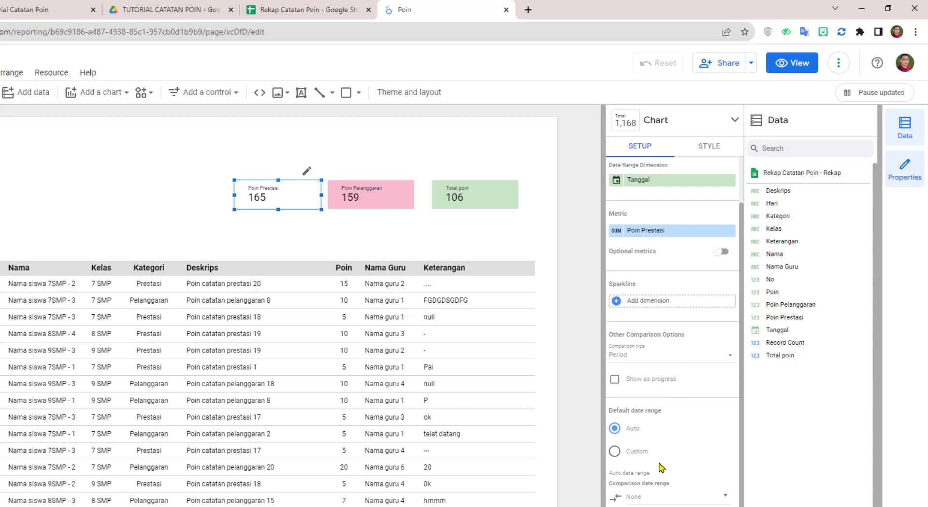
pyautogui.scroll(1, 658, 463)
pyautogui.scroll(-1, 643, 392)
pyautogui.scroll(1, 672, 472)
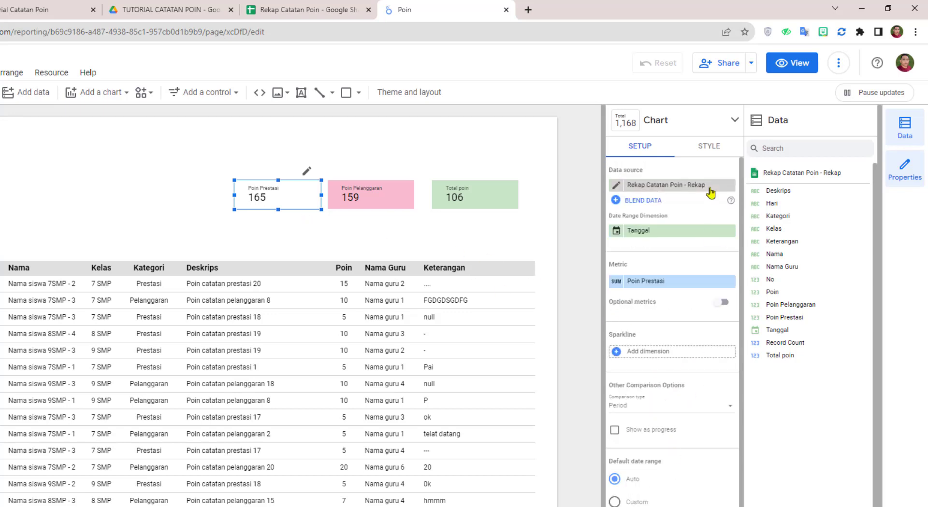
pyautogui.click(709, 146)
pyautogui.scroll(-3, 648, 450)
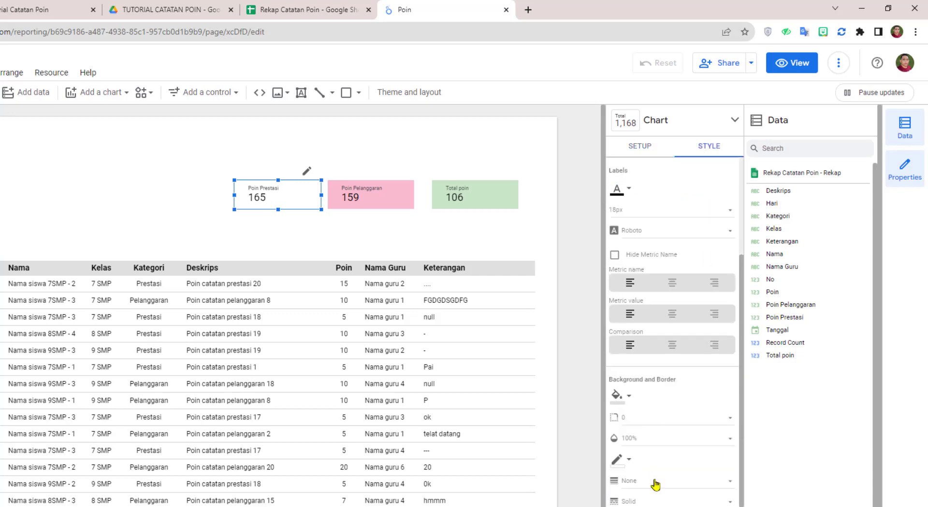
pyautogui.click(623, 396)
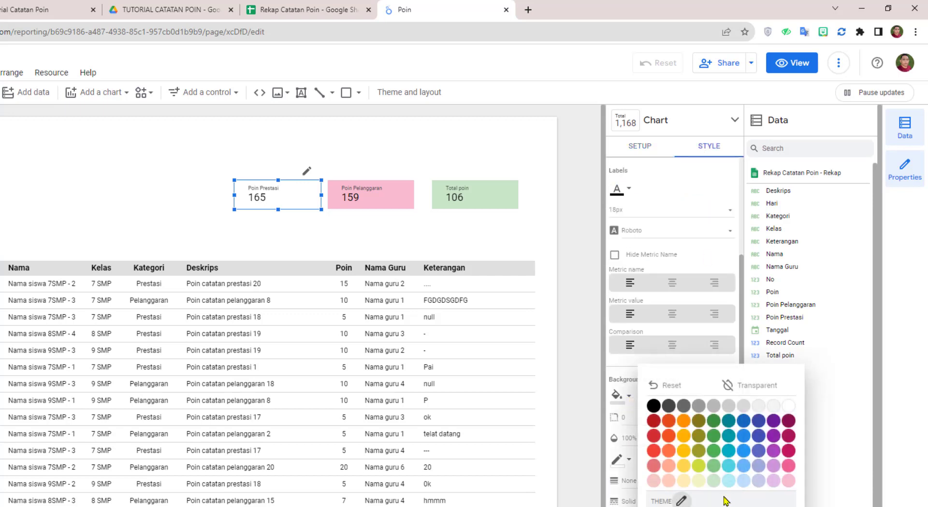
pyautogui.click(698, 481)
# Step: Make the Total poin scorecard narrower by dragging its right edge inward
pyautogui.click(441, 233)
pyautogui.click(493, 193)
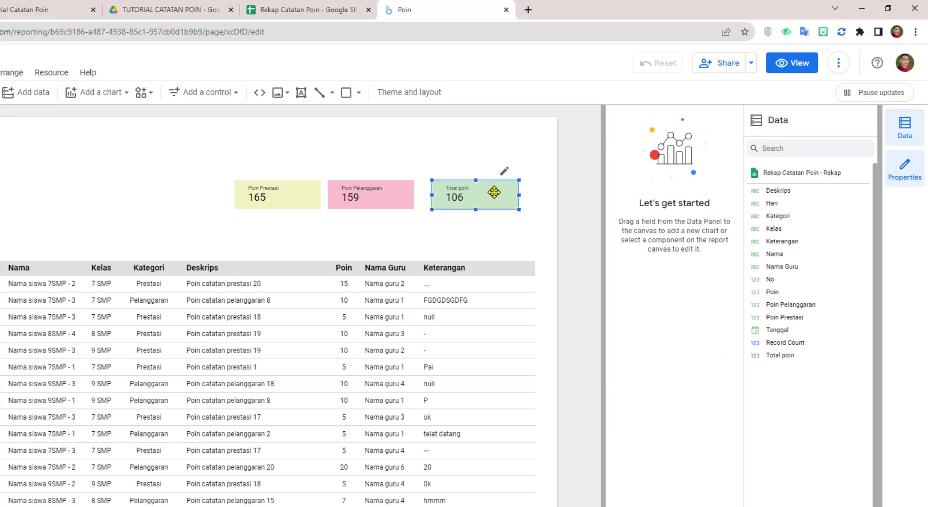
pyautogui.moveTo(517, 197); pyautogui.dragTo(495, 197)
# Step: Stack Poin Prestasi, Total poin and Poin Pelanggaran in one column at equal widths
pyautogui.moveTo(408, 201); pyautogui.dragTo(477, 227)
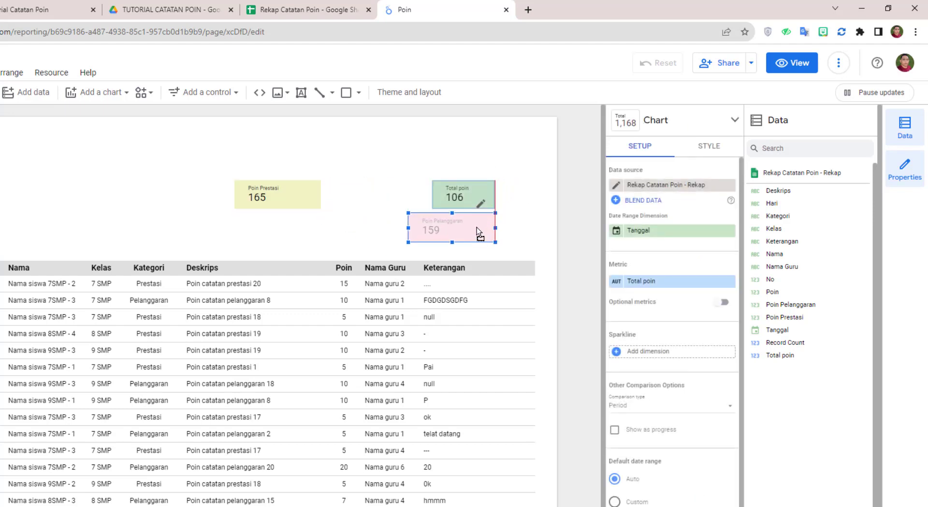
pyautogui.moveTo(411, 227); pyautogui.dragTo(435, 227)
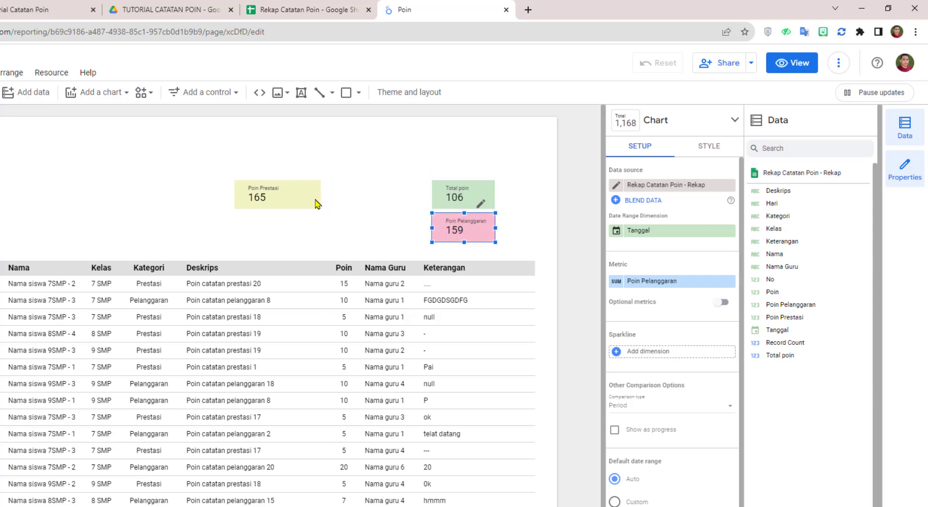
pyautogui.moveTo(316, 201); pyautogui.dragTo(478, 161)
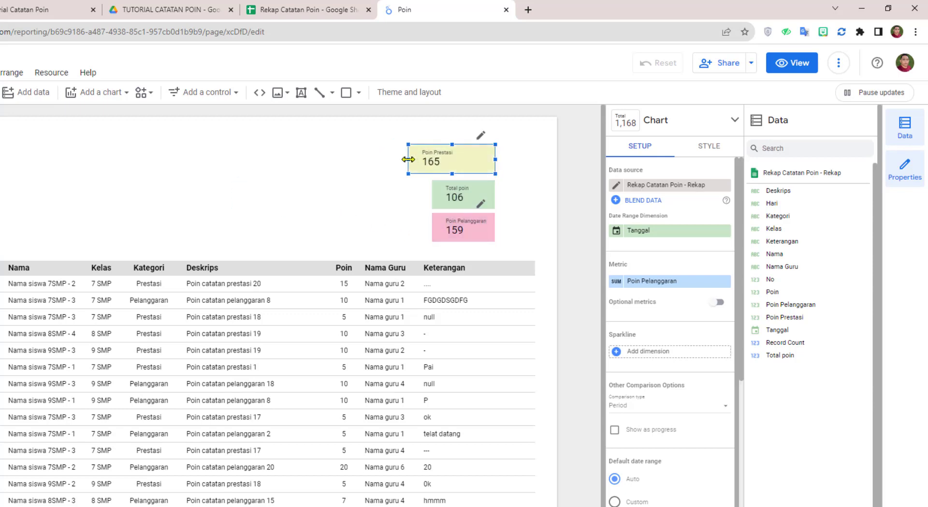
pyautogui.moveTo(409, 160); pyautogui.dragTo(456, 162)
pyautogui.click(380, 181)
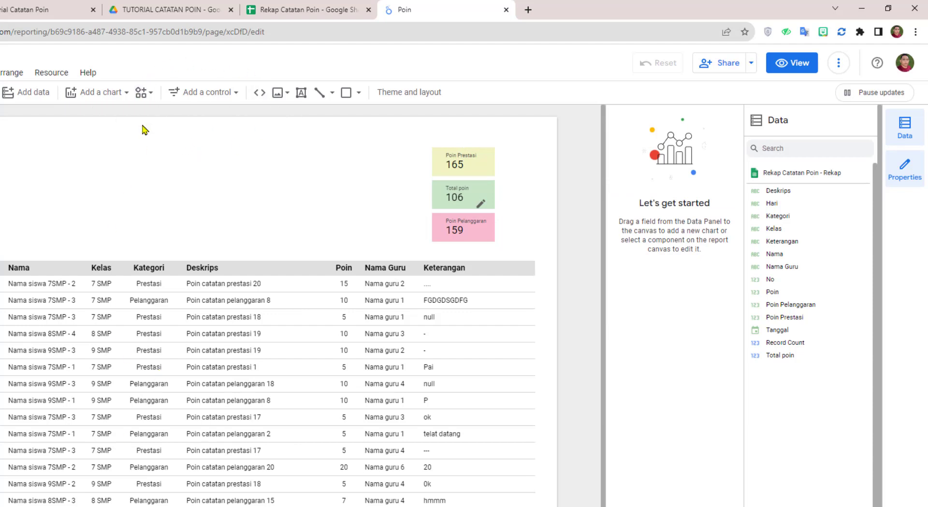
pyautogui.click(237, 96)
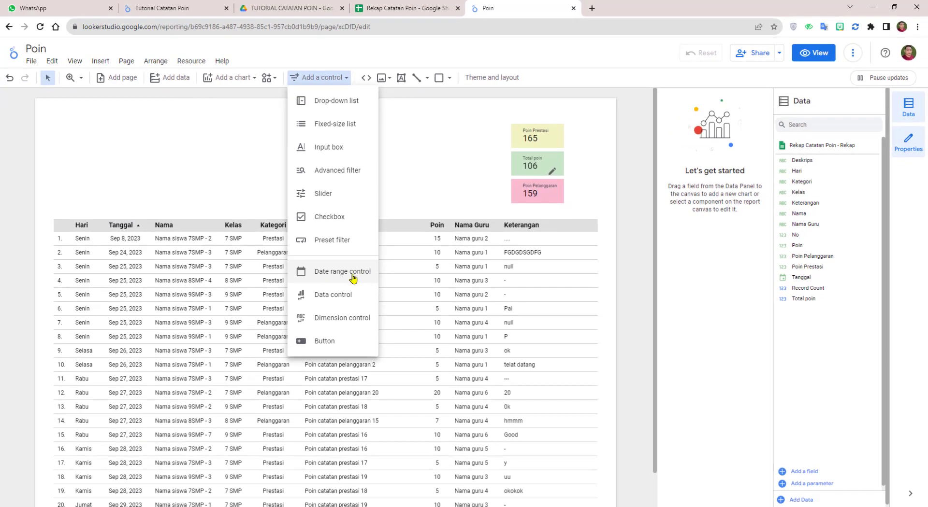
# Step: Place a date range control above the left side of the Poin table
pyautogui.click(213, 323)
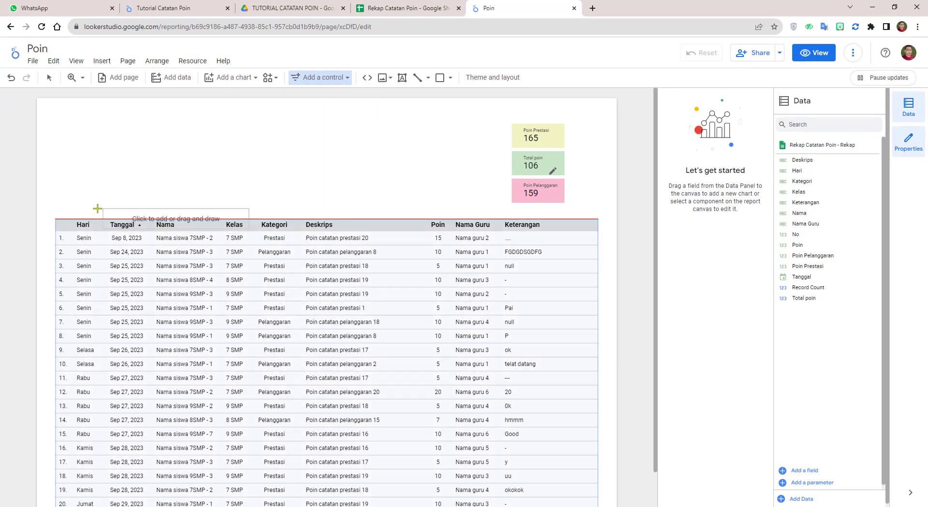
pyautogui.click(55, 192)
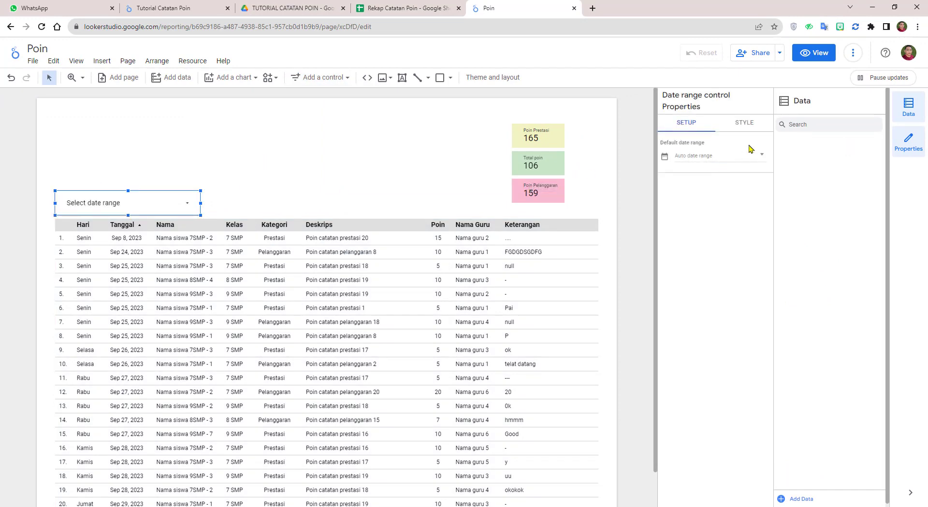
pyautogui.click(745, 124)
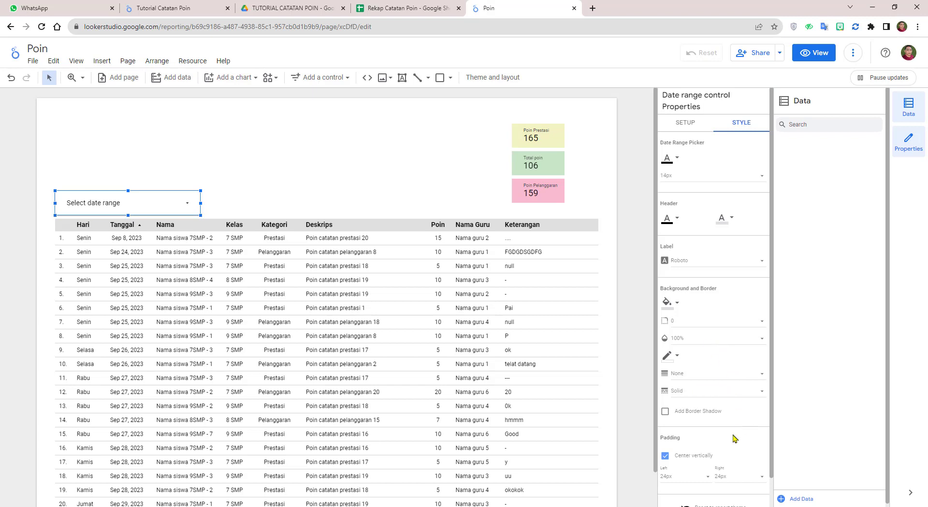
# Step: Give the date range filter a thin border colour and corner radius 10
pyautogui.click(677, 357)
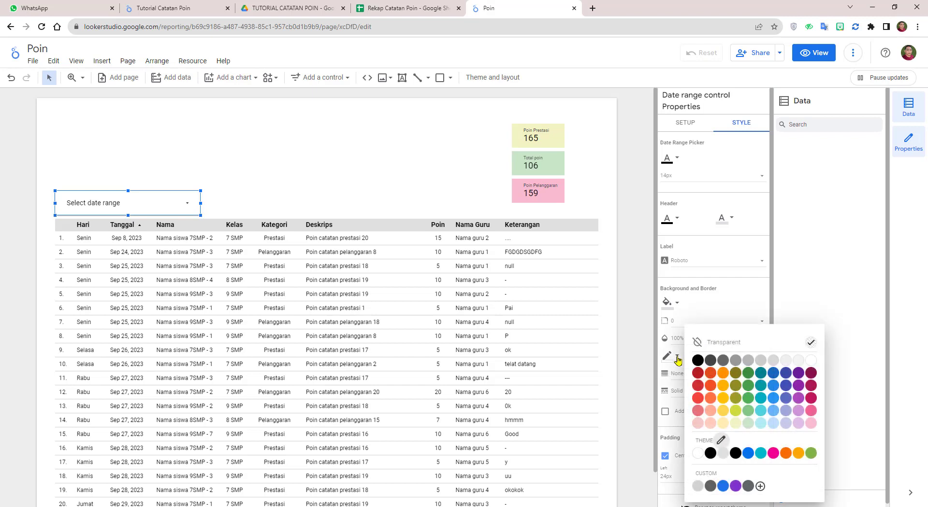
pyautogui.click(761, 362)
pyautogui.click(399, 186)
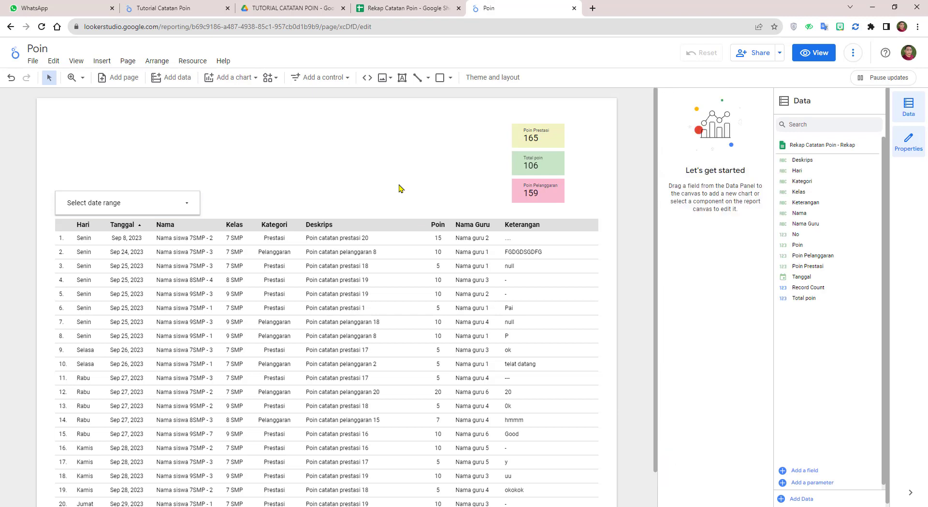
pyautogui.click(179, 201)
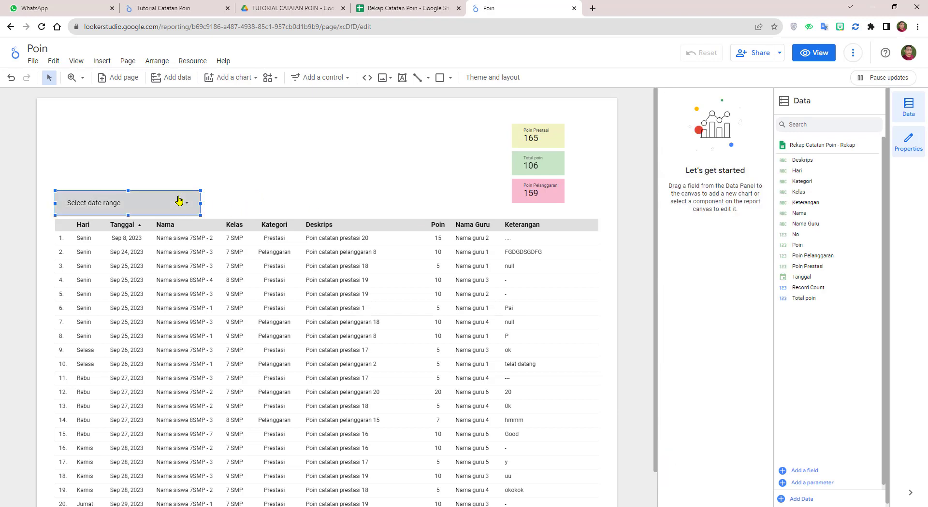
pyautogui.click(179, 200)
pyautogui.click(743, 124)
pyautogui.click(743, 123)
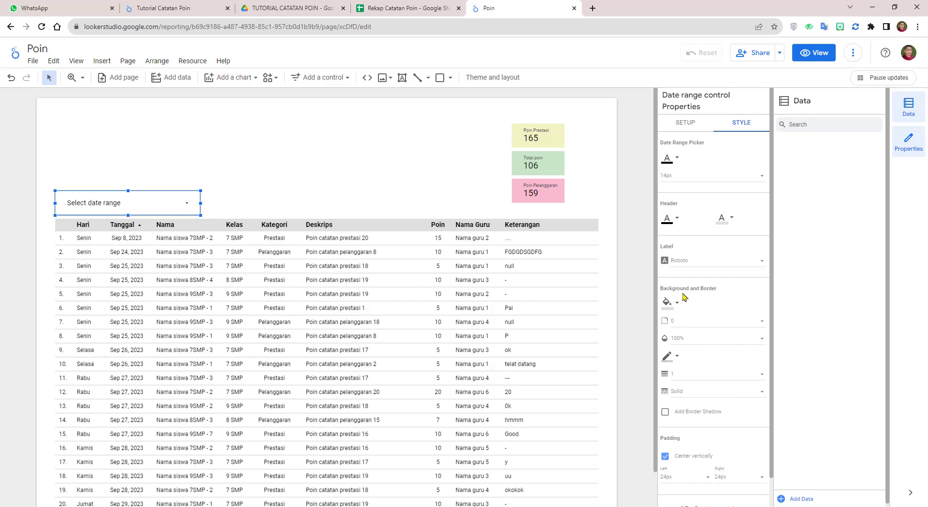
pyautogui.click(760, 323)
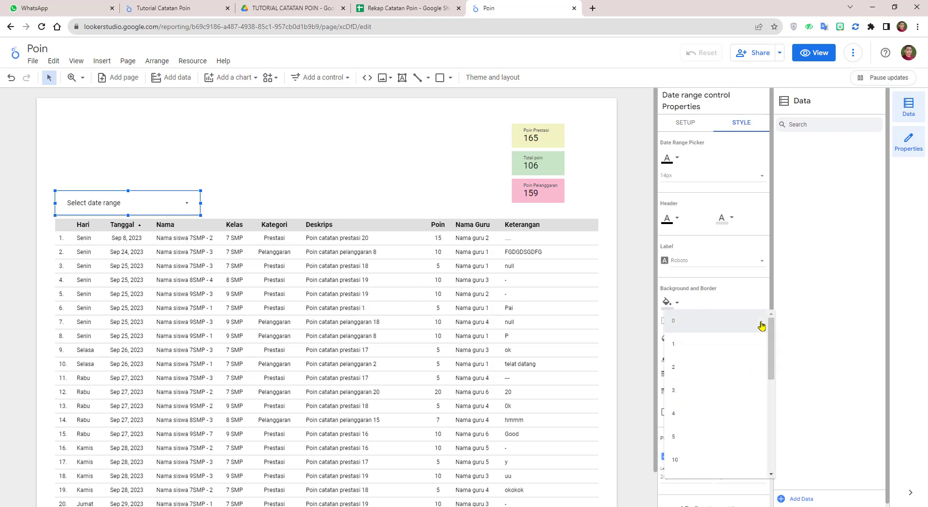
pyautogui.click(695, 464)
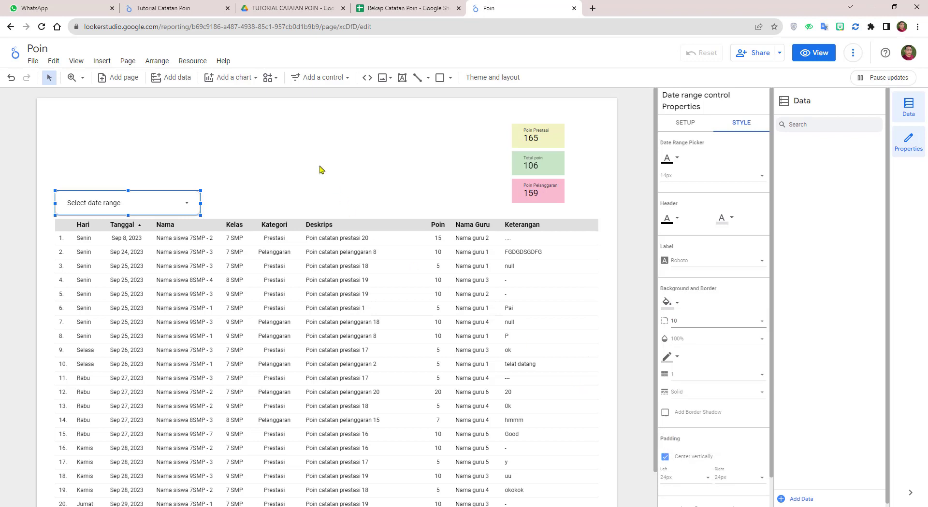
pyautogui.click(290, 188)
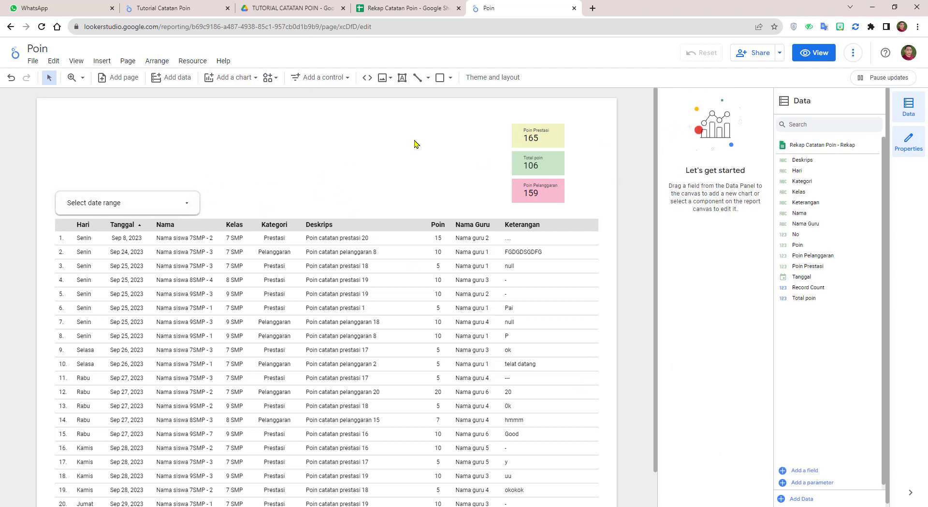
# Step: Narrow the date range filter by dragging its right handle inward
pyautogui.click(145, 202)
pyautogui.click(211, 194)
pyautogui.moveTo(201, 203); pyautogui.dragTo(172, 202)
pyautogui.click(230, 182)
pyautogui.click(347, 78)
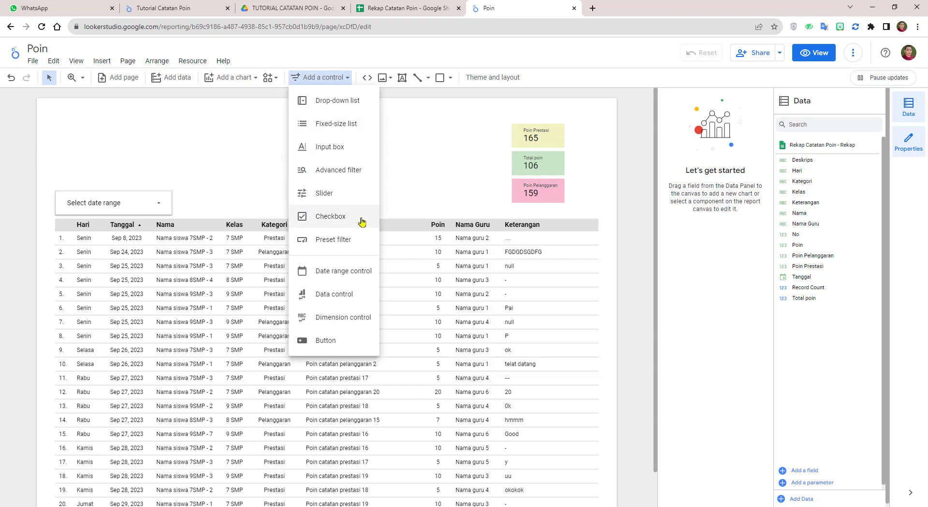
# Step: Add a Hari drop-down filter, narrowed and placed beside the date range filter
pyautogui.click(346, 101)
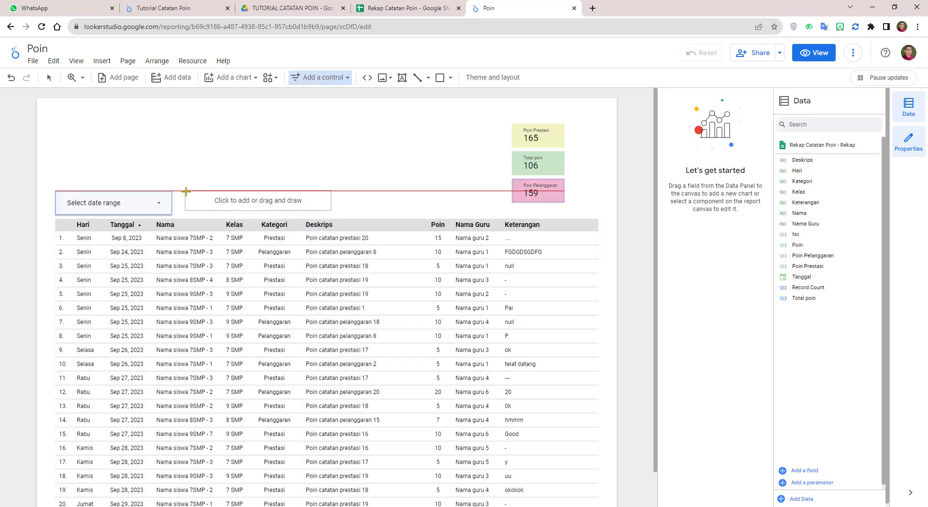
pyautogui.click(186, 192)
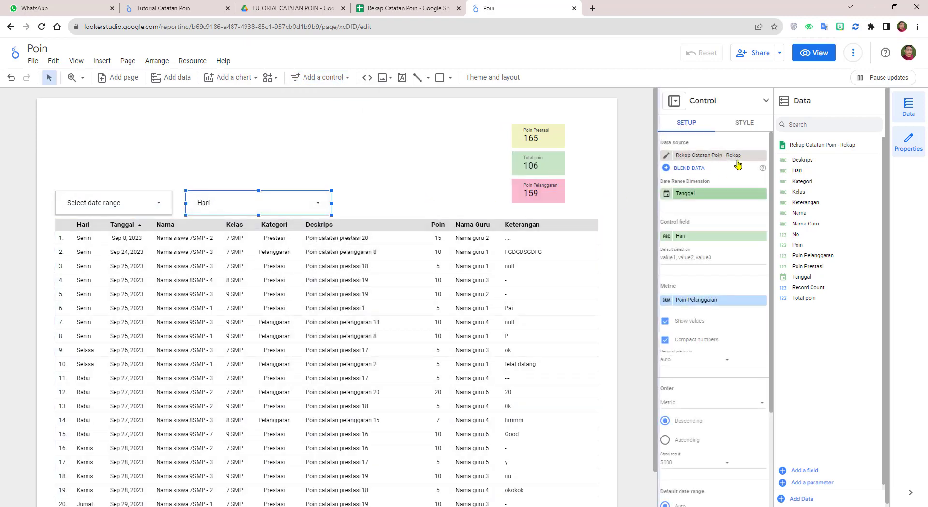
pyautogui.click(744, 123)
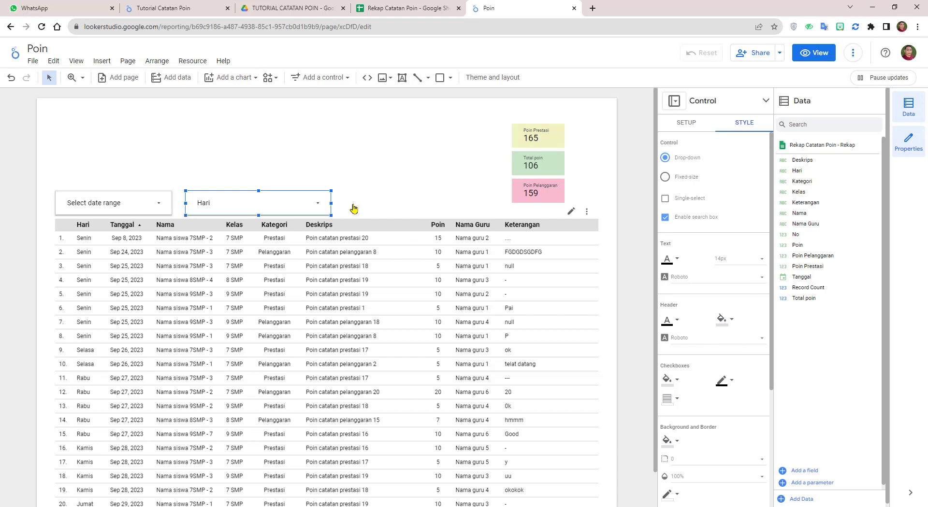
pyautogui.moveTo(333, 203); pyautogui.dragTo(242, 207)
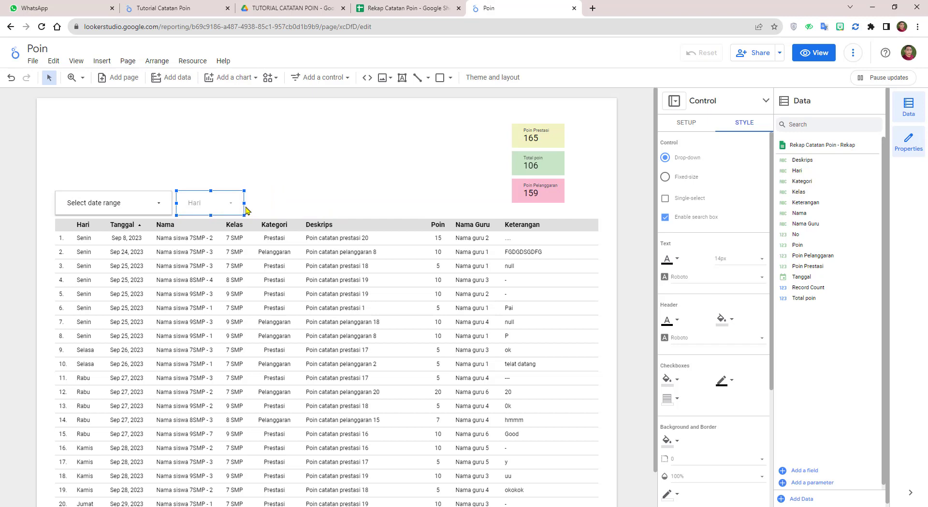
pyautogui.click(273, 203)
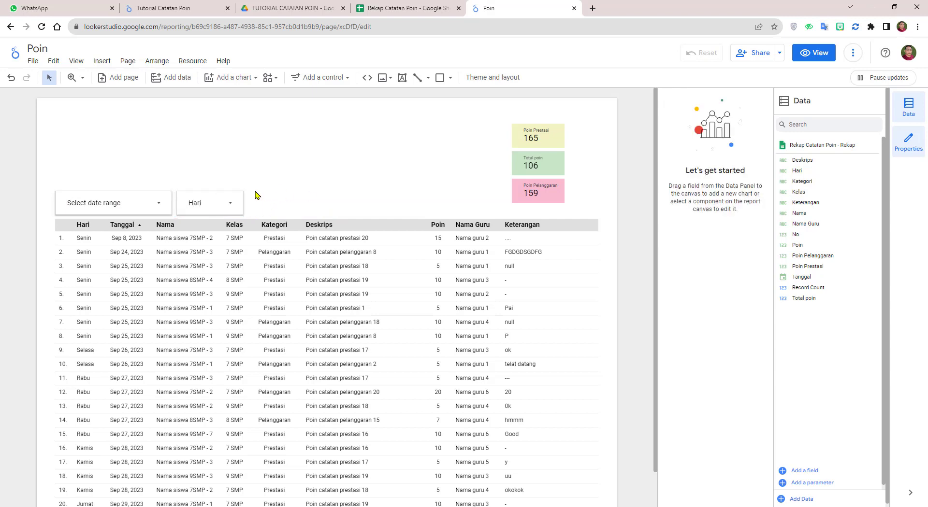
pyautogui.click(227, 197)
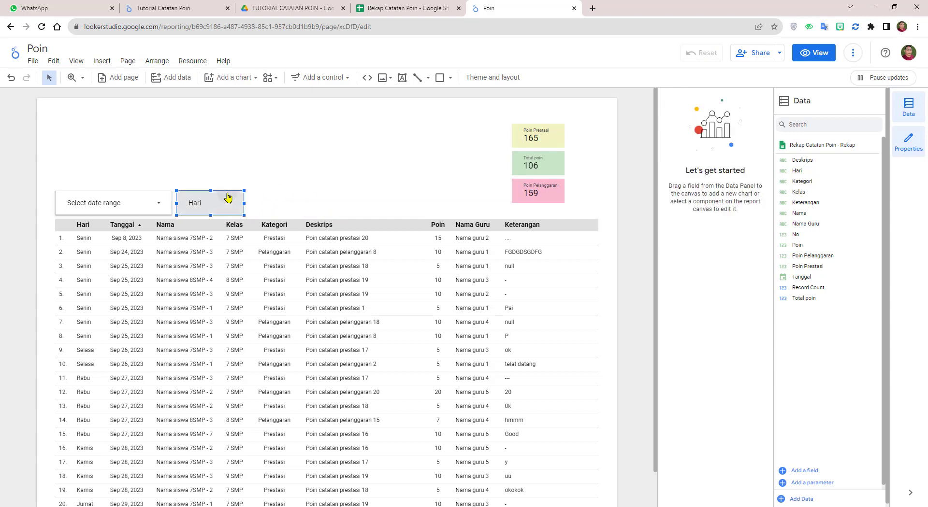
pyautogui.click(297, 160)
# Step: Duplicate the Hari filter to its right and switch the copy's field to Kategori
pyautogui.moveTo(244, 209); pyautogui.dragTo(306, 205)
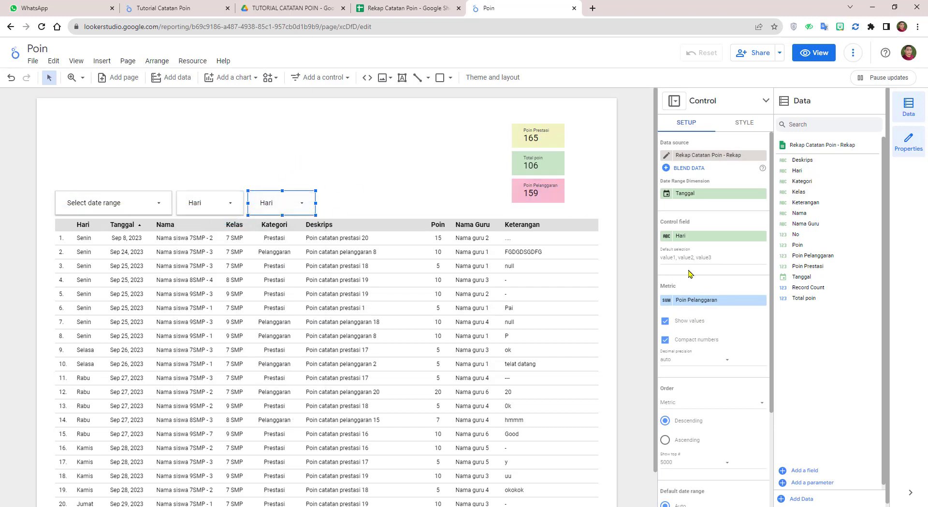
pyautogui.click(702, 237)
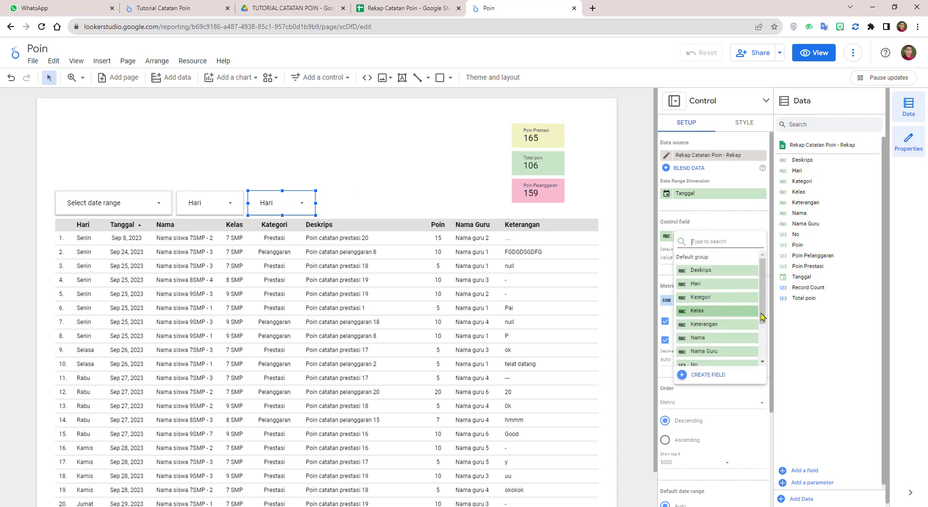
pyautogui.scroll(-1, 765, 307)
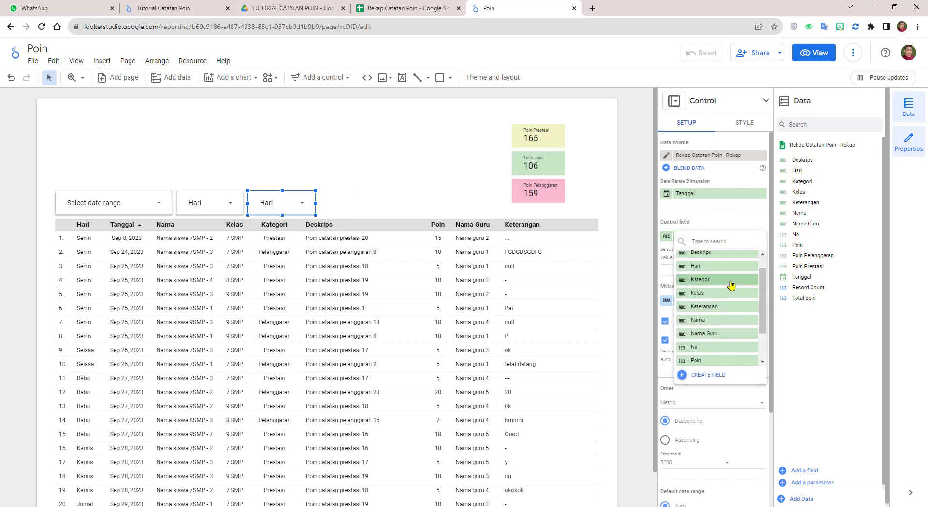
pyautogui.click(715, 280)
pyautogui.click(400, 178)
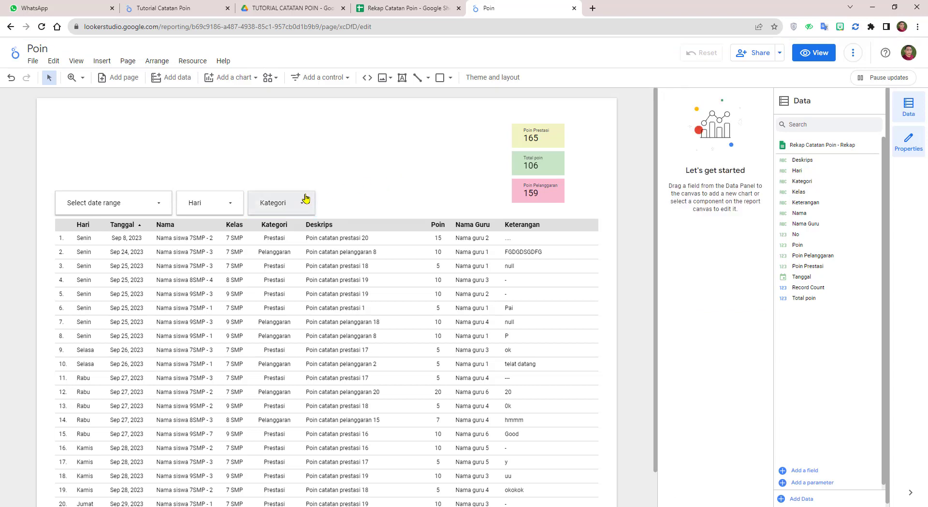
pyautogui.click(308, 201)
pyautogui.click(341, 165)
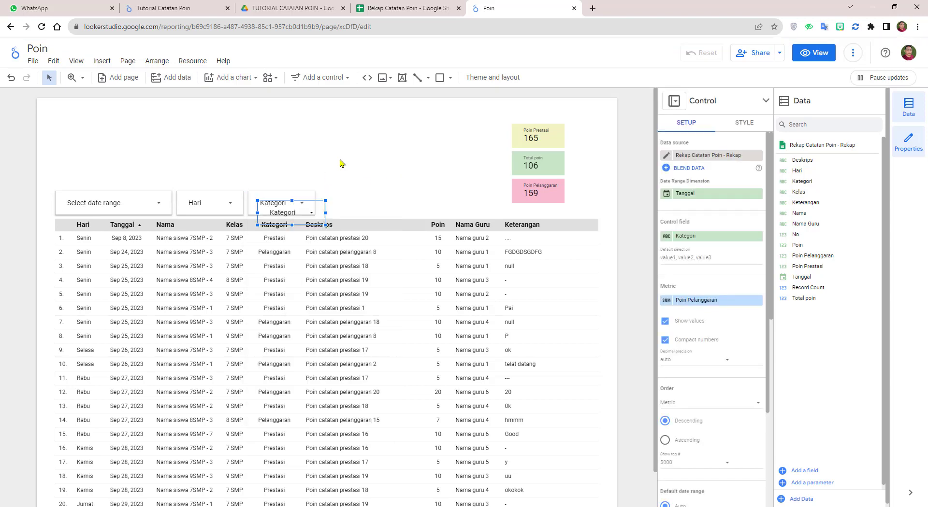
# Step: Duplicate the Kategori filter to its right and switch the copy's field to Nama
pyautogui.moveTo(301, 207); pyautogui.dragTo(373, 205)
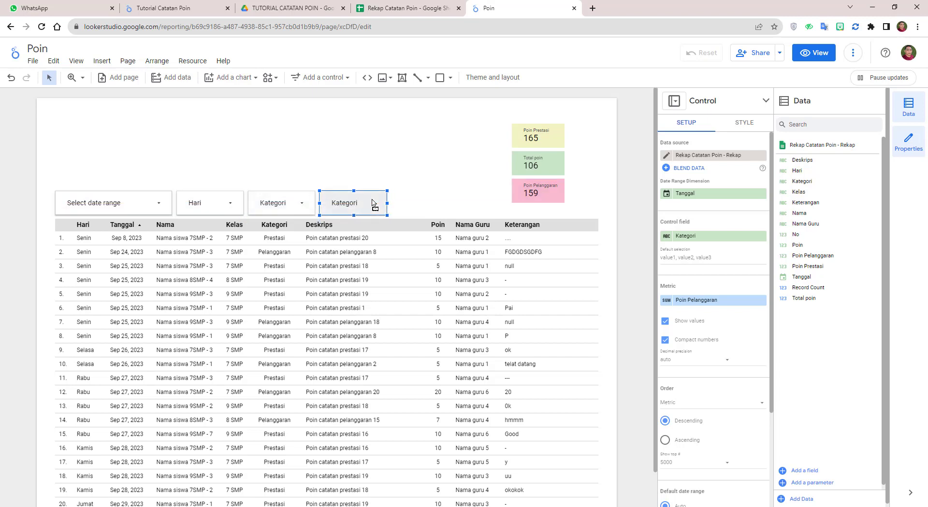
pyautogui.click(691, 236)
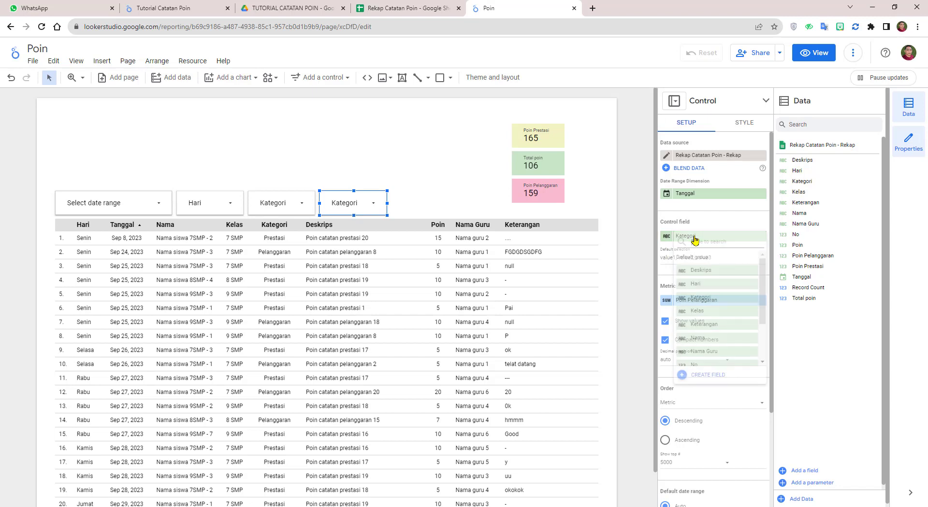
pyautogui.click(697, 338)
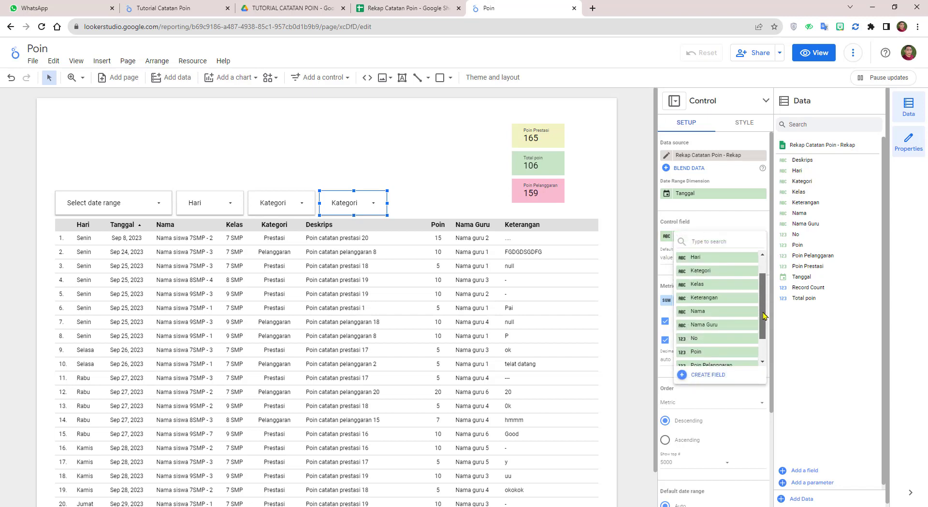
pyautogui.click(439, 183)
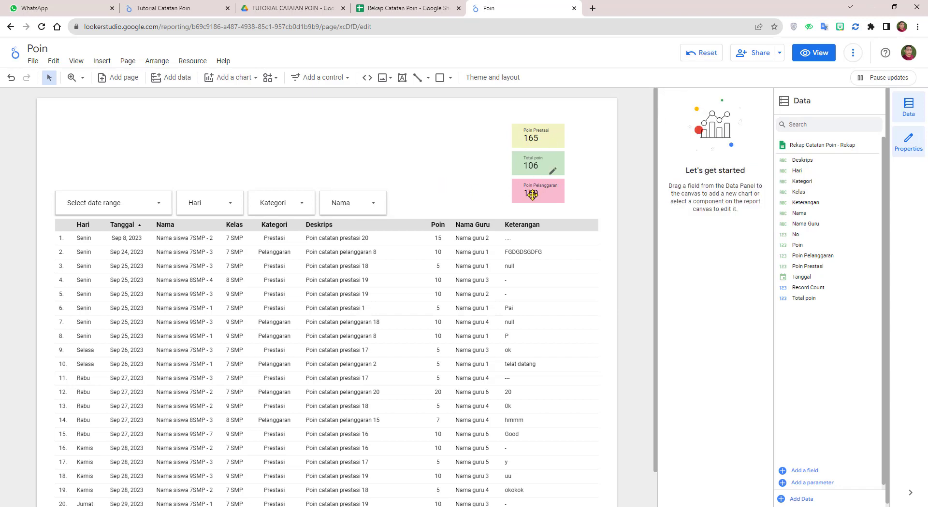
# Step: Move the three scorecards up into one row beside the filters
pyautogui.moveTo(532, 195); pyautogui.dragTo(464, 124)
pyautogui.moveTo(536, 138); pyautogui.dragTo(418, 206)
pyautogui.moveTo(473, 122); pyautogui.dragTo(494, 199)
pyautogui.moveTo(535, 168); pyautogui.dragTo(536, 208)
pyautogui.click(113, 148)
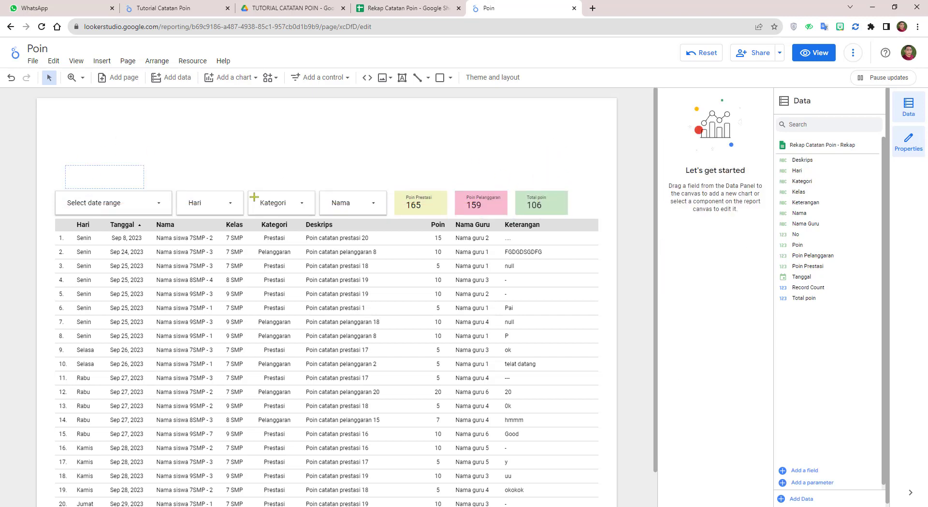
# Step: Centre the filters and scorecards together on the page and preview in view mode
pyautogui.moveTo(254, 197); pyautogui.dragTo(550, 211)
pyautogui.click(489, 149)
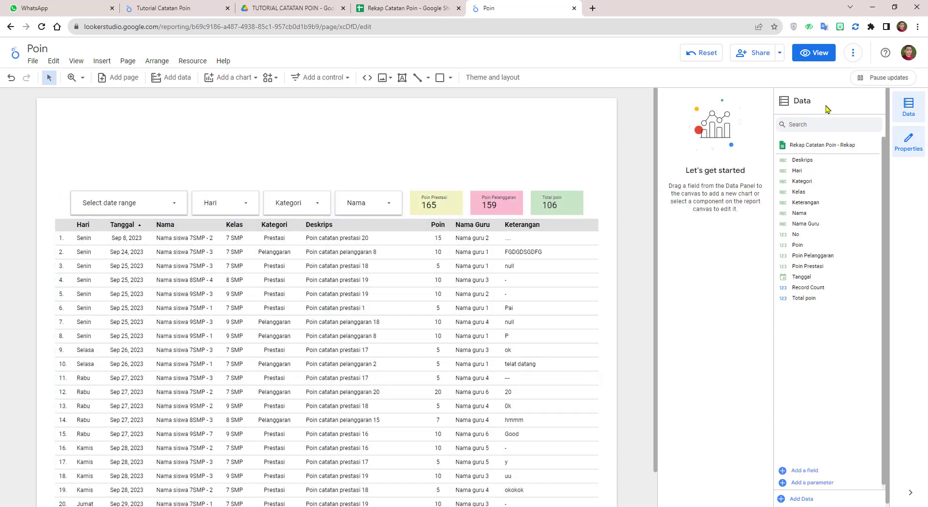
pyautogui.click(817, 55)
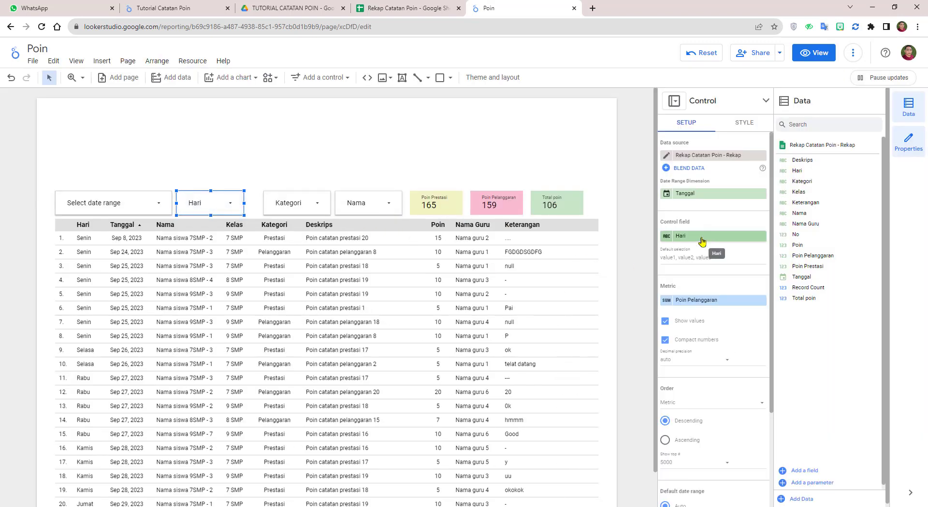
# Step: Switch the Hari filter to the Kelas field and test it by showing only 7 SMP
pyautogui.click(710, 237)
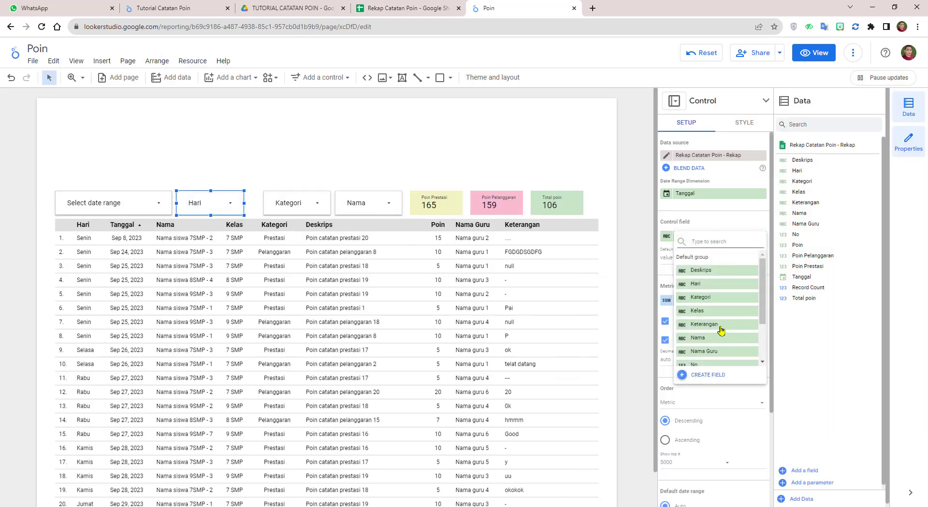
pyautogui.click(718, 310)
pyautogui.click(813, 54)
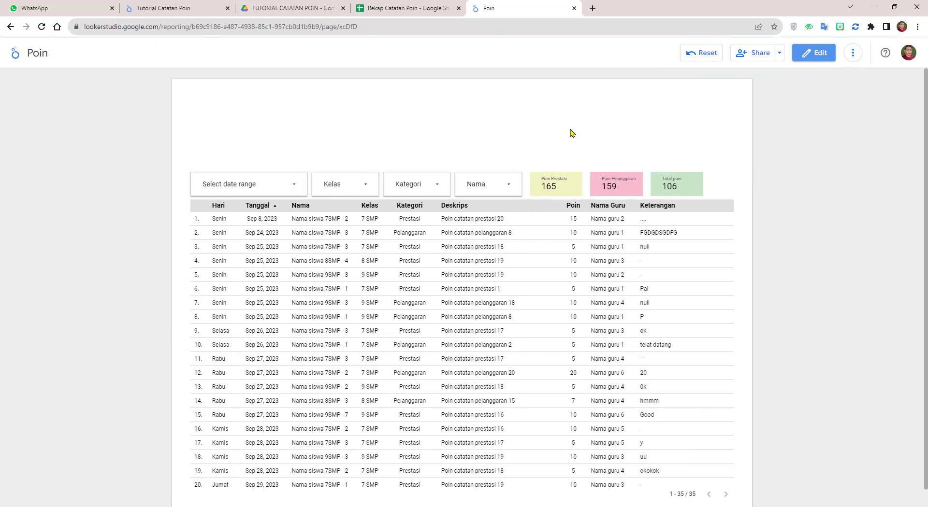
pyautogui.click(374, 186)
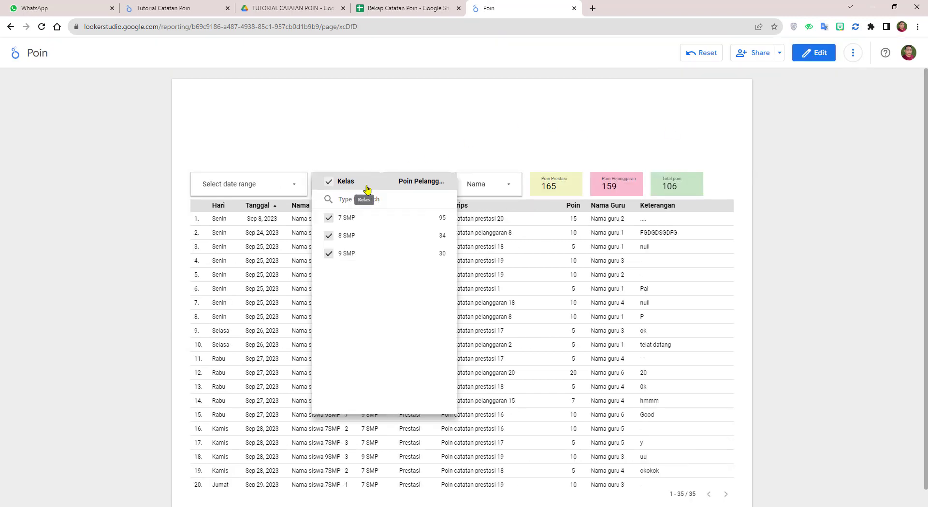
pyautogui.click(439, 222)
pyautogui.click(436, 129)
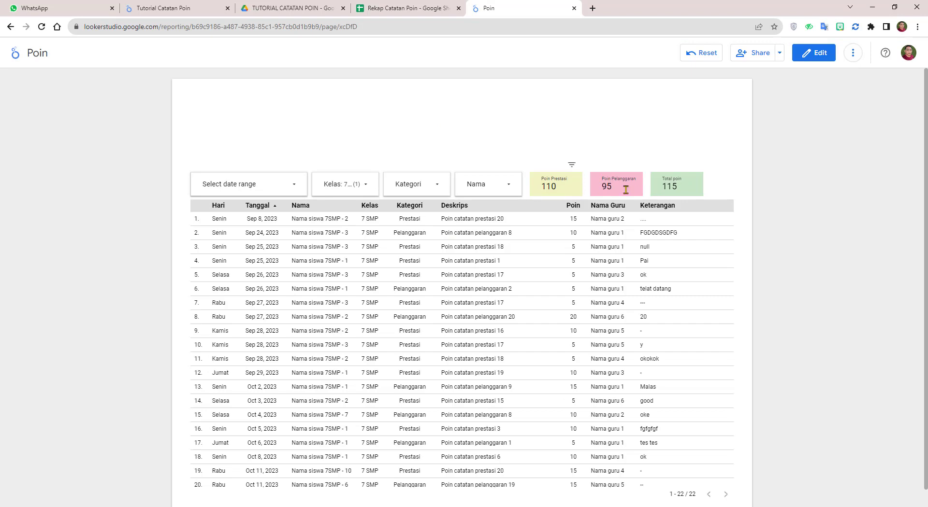
pyautogui.click(817, 54)
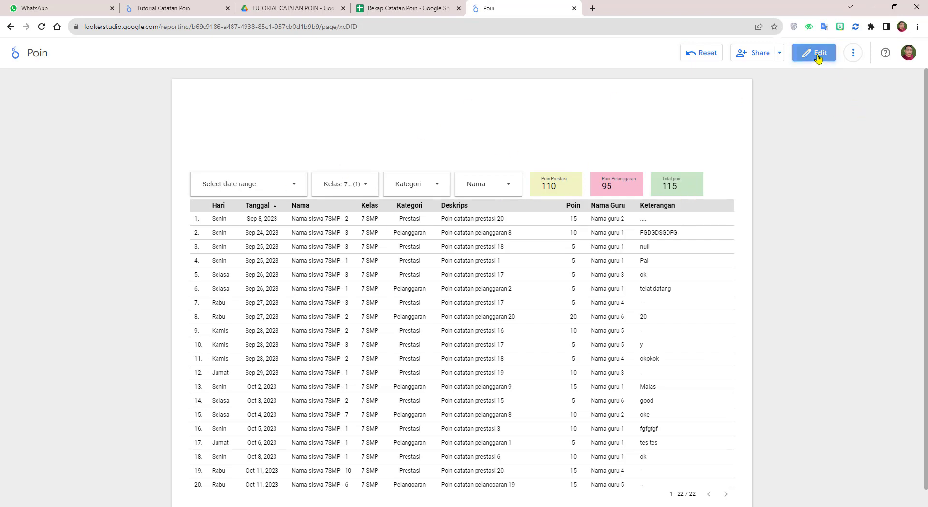
# Step: Shift the Total poin, Poin Pelanggaran and Poin Prestasi scorecards right to the table's edge
pyautogui.moveTo(542, 206); pyautogui.dragTo(576, 206)
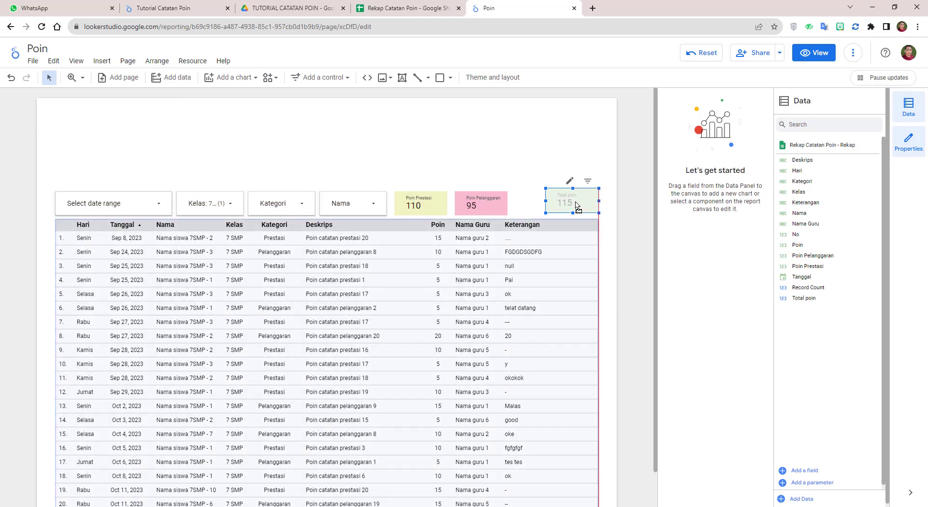
pyautogui.moveTo(488, 205); pyautogui.dragTo(513, 210)
pyautogui.moveTo(515, 206); pyautogui.dragTo(516, 205)
pyautogui.moveTo(427, 203); pyautogui.dragTo(451, 203)
pyautogui.click(342, 152)
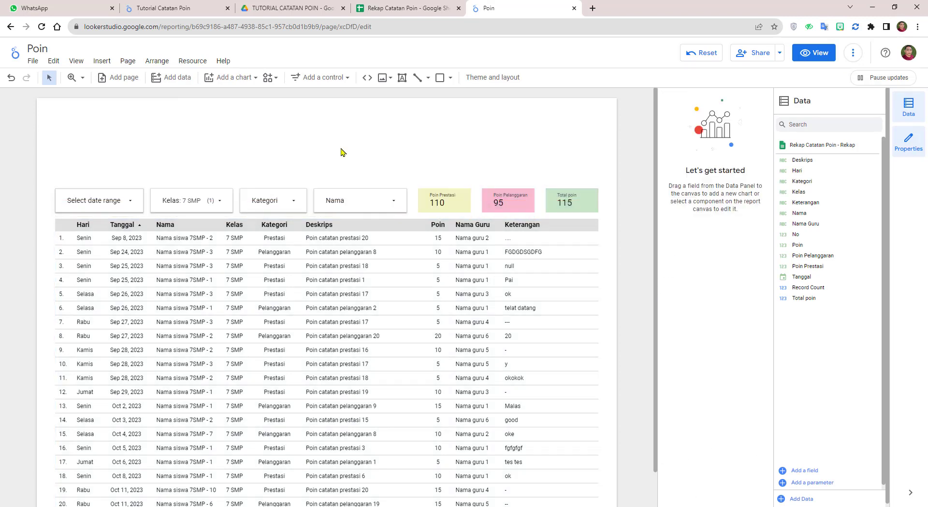
# Step: In view mode, include all classes in the Kelas filter and reset all filters
pyautogui.click(817, 53)
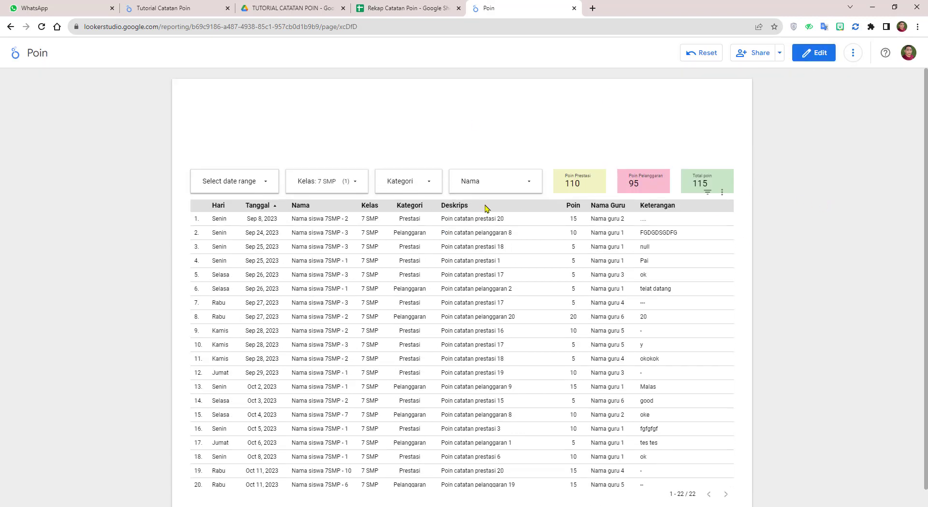
pyautogui.click(356, 187)
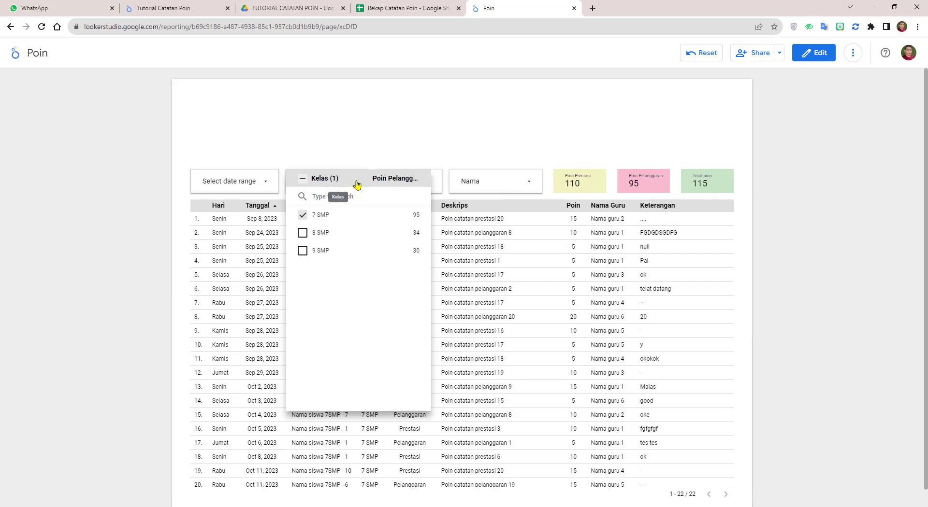
pyautogui.click(305, 183)
pyautogui.click(391, 132)
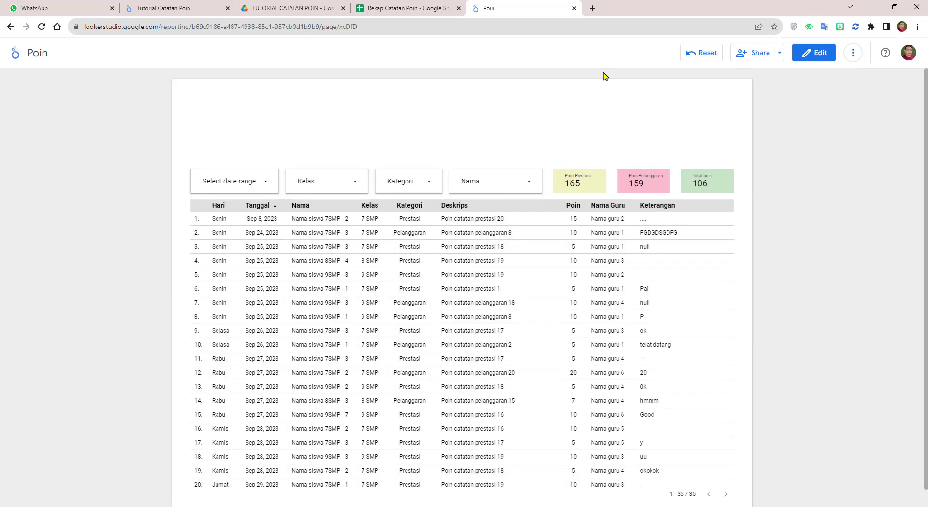
pyautogui.click(704, 54)
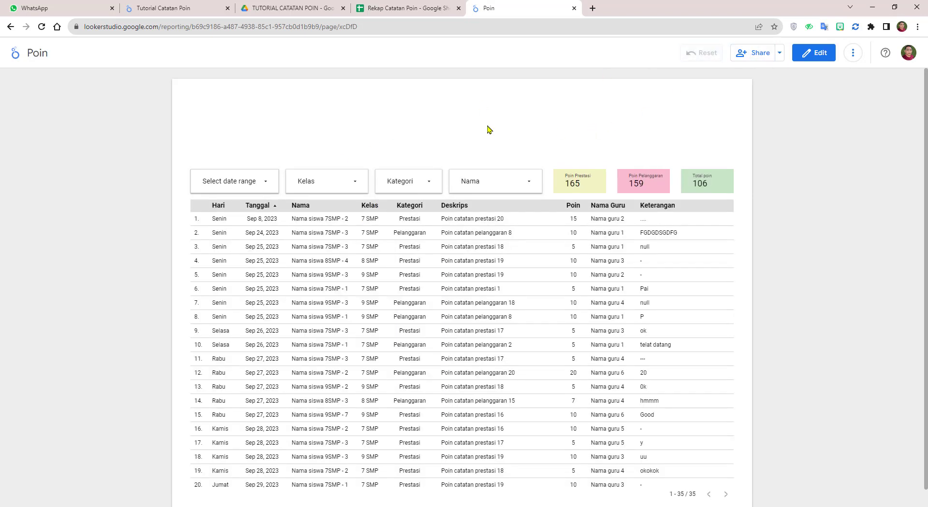
# Step: Test the Kategori filter with Prestasi, then Pelanggaran, then both, and return to editing
pyautogui.click(432, 183)
pyautogui.click(493, 233)
pyautogui.click(476, 130)
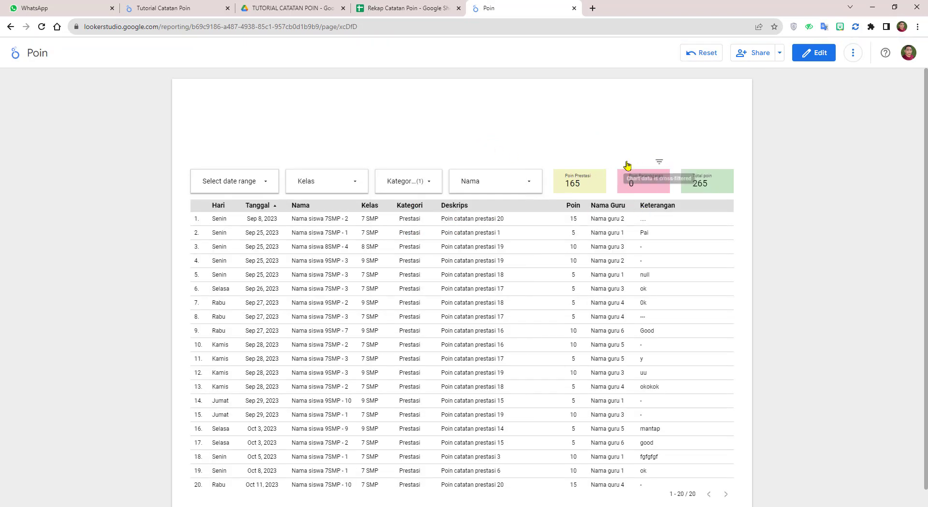
pyautogui.click(428, 183)
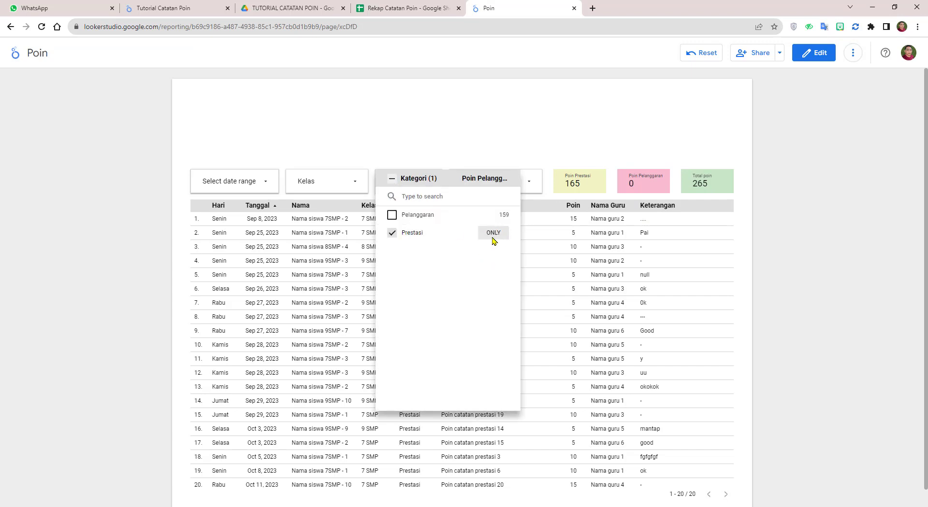
pyautogui.click(492, 215)
pyautogui.click(479, 143)
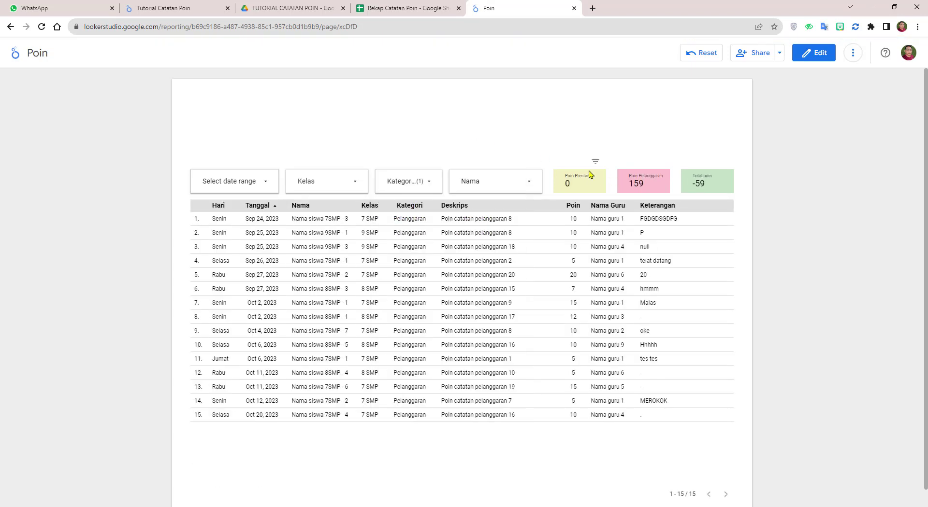
pyautogui.click(428, 183)
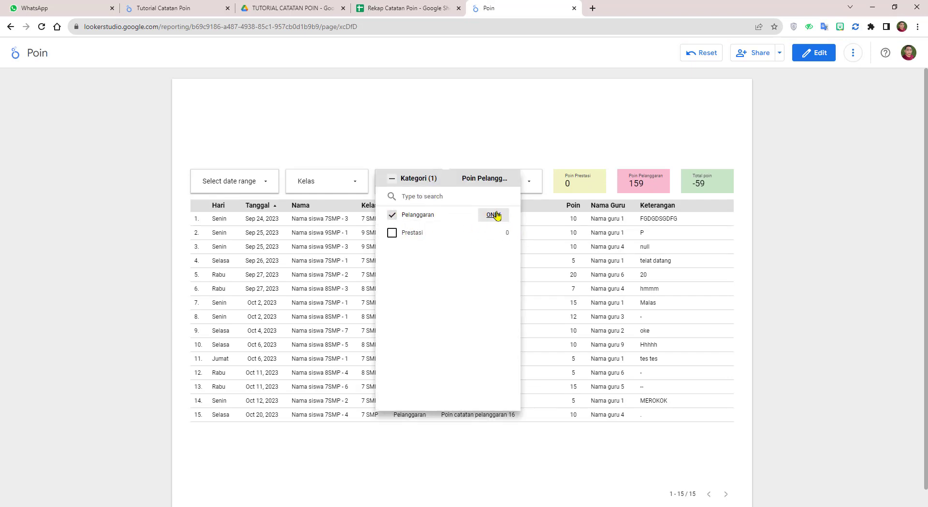
pyautogui.click(391, 178)
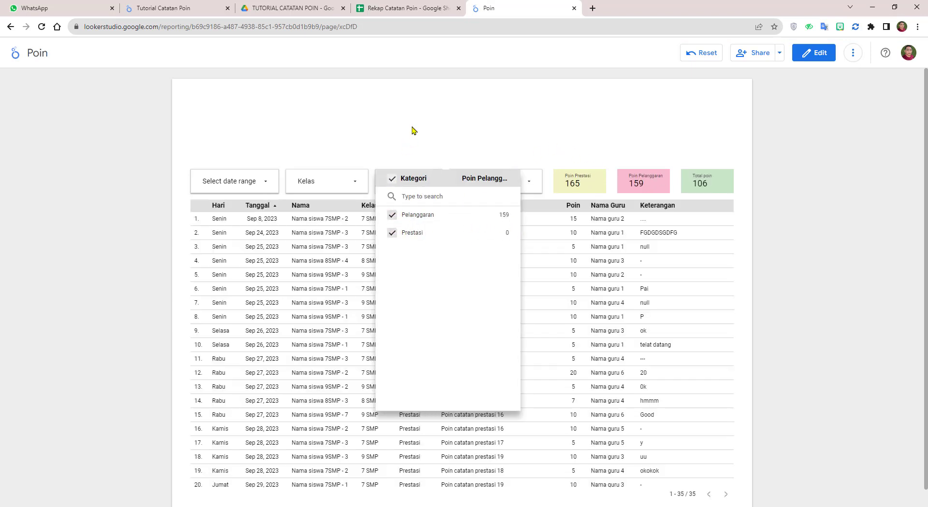
pyautogui.click(414, 129)
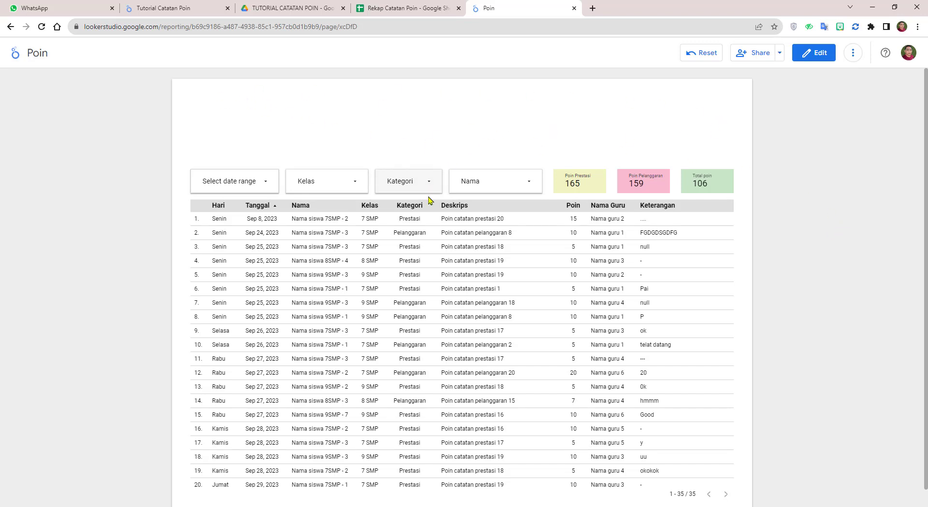
pyautogui.click(813, 55)
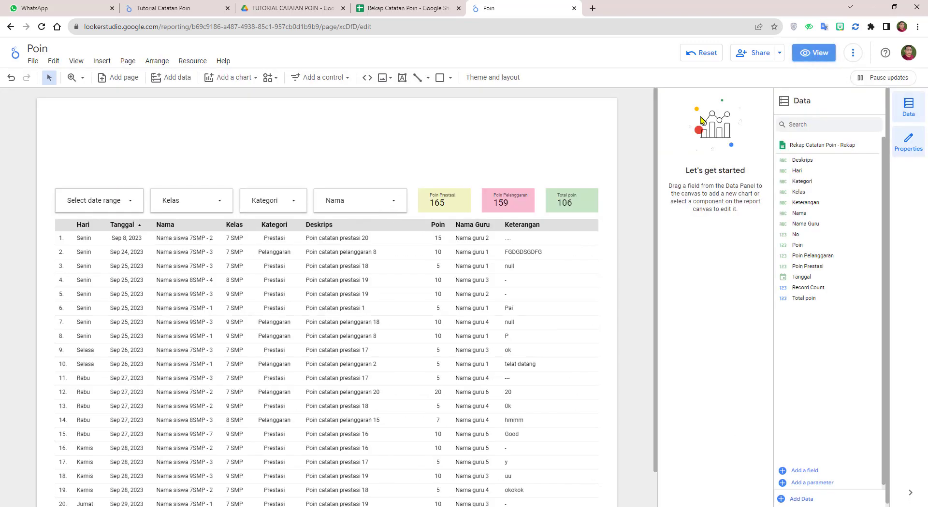
# Step: Check the banner in the Tutorial Catatan Poin reference report, then return to the Poin report
pyautogui.click(389, 77)
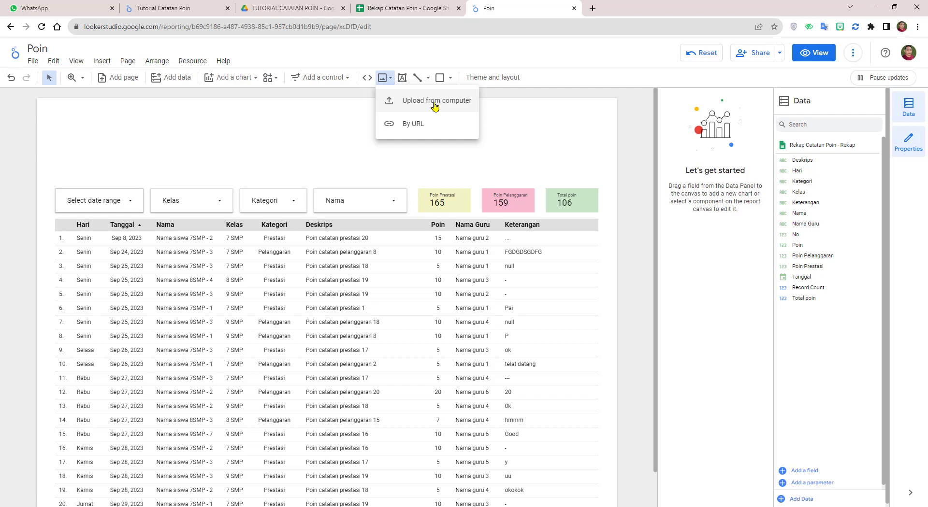
pyautogui.click(189, 6)
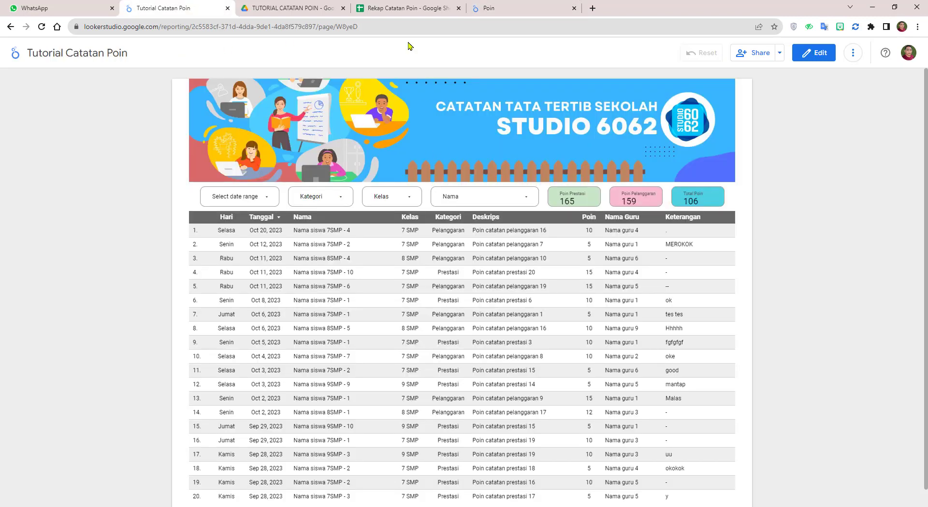
pyautogui.click(392, 7)
pyautogui.click(500, 9)
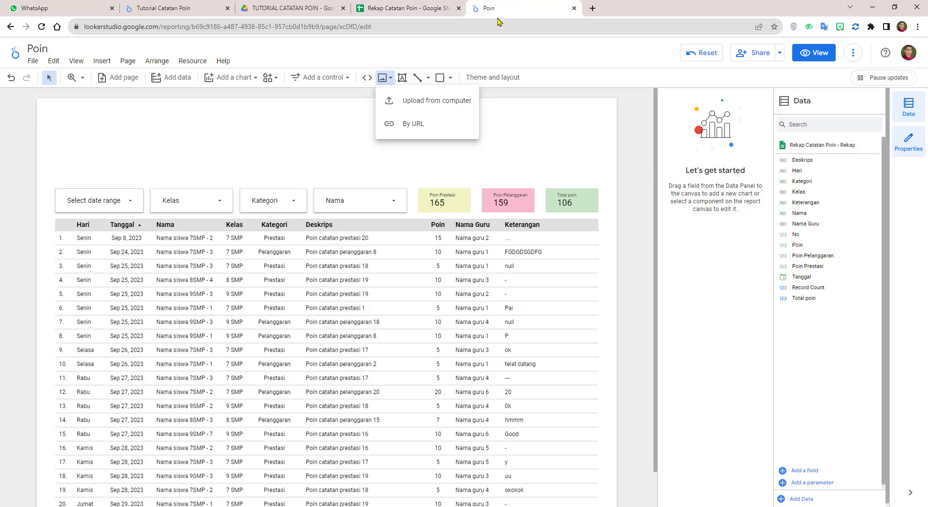
# Step: Pick Rectangle from the Shape list
pyautogui.click(450, 78)
pyautogui.click(450, 77)
pyautogui.click(471, 98)
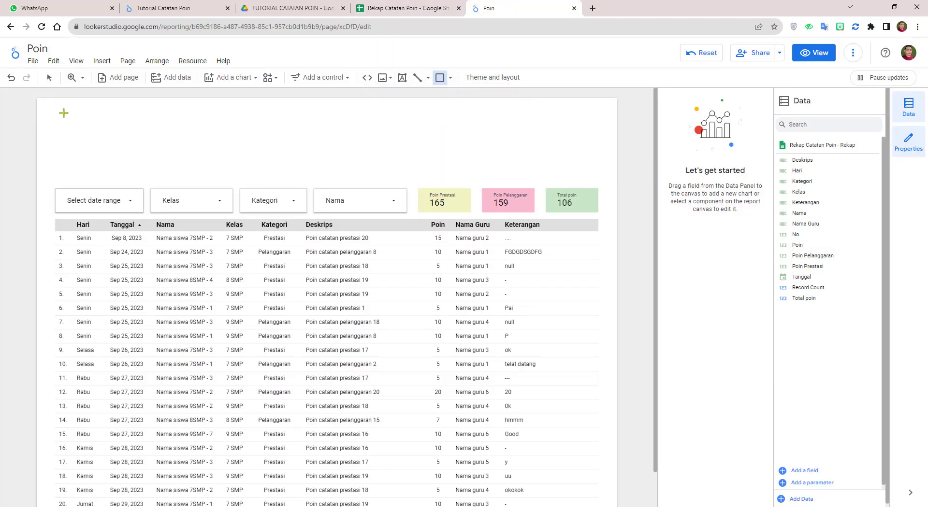
# Step: Draw a rectangle above the filters, fit its sides to the table width, and fill it blue
pyautogui.moveTo(50, 108); pyautogui.dragTo(606, 180)
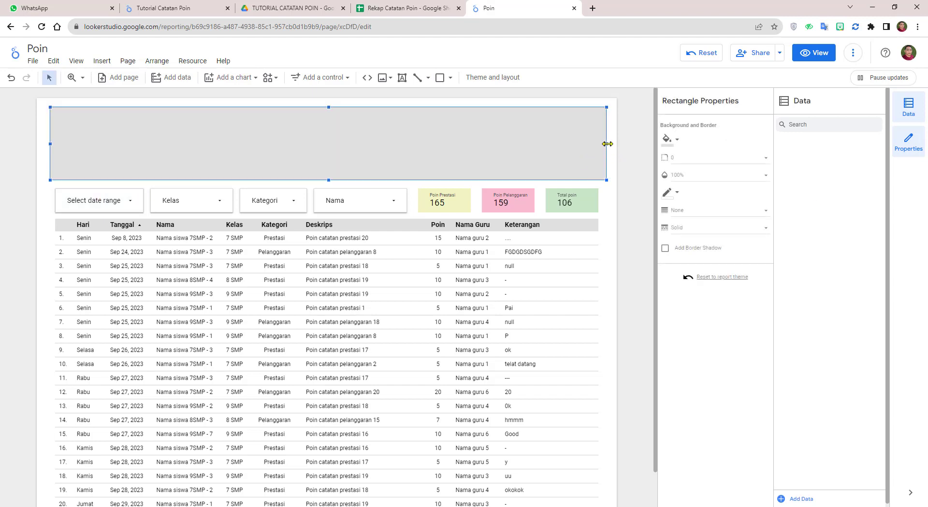
pyautogui.moveTo(607, 144); pyautogui.dragTo(599, 148)
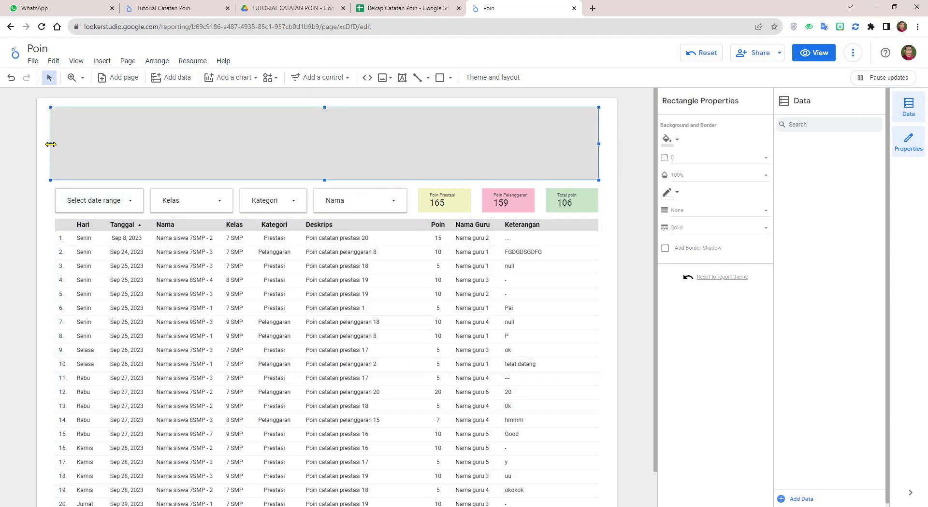
pyautogui.moveTo(50, 144); pyautogui.dragTo(55, 144)
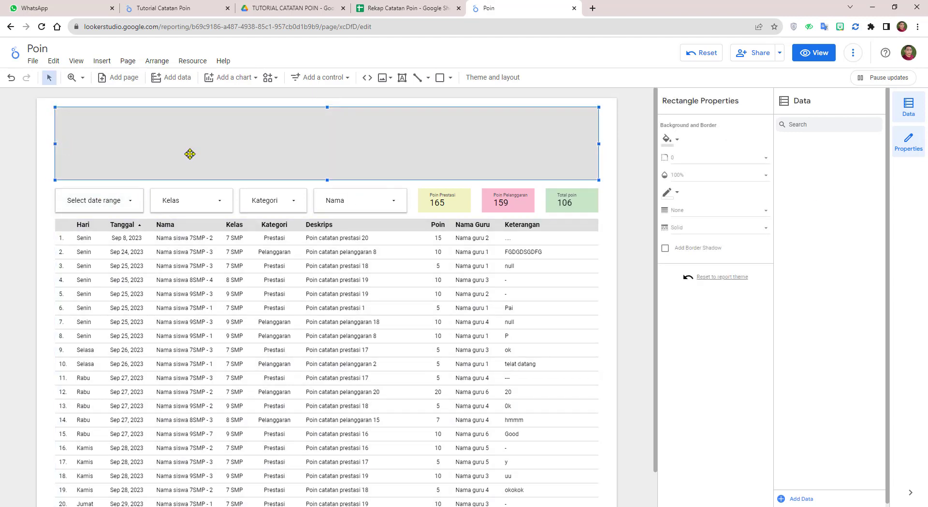
pyautogui.click(677, 141)
pyautogui.click(772, 206)
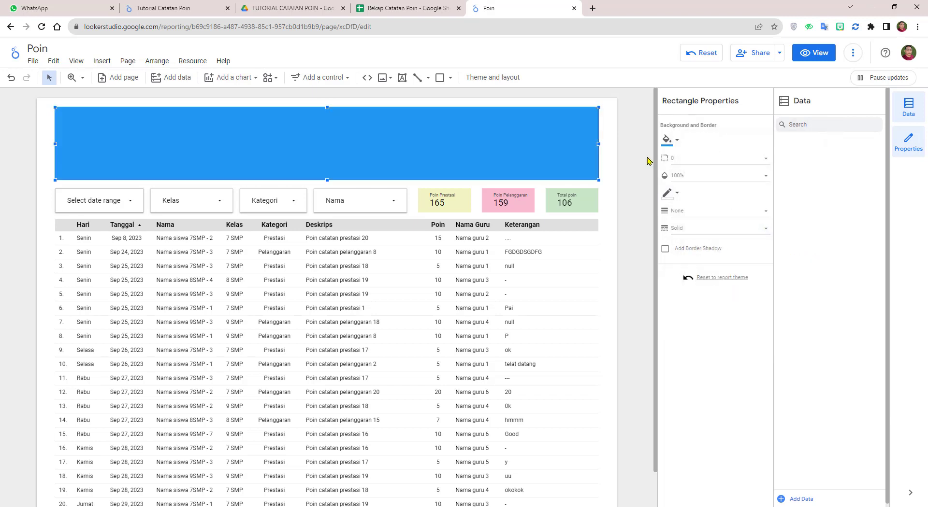
pyautogui.click(635, 154)
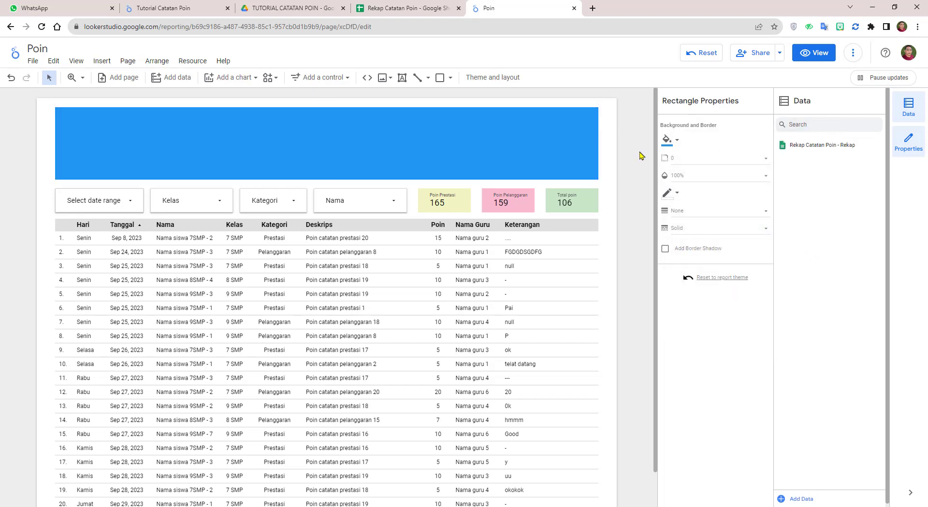
# Step: Add a bold 'CATATAN TATA TERTIB SEKOLAH' title text box on the blue header
pyautogui.click(401, 78)
pyautogui.click(284, 127)
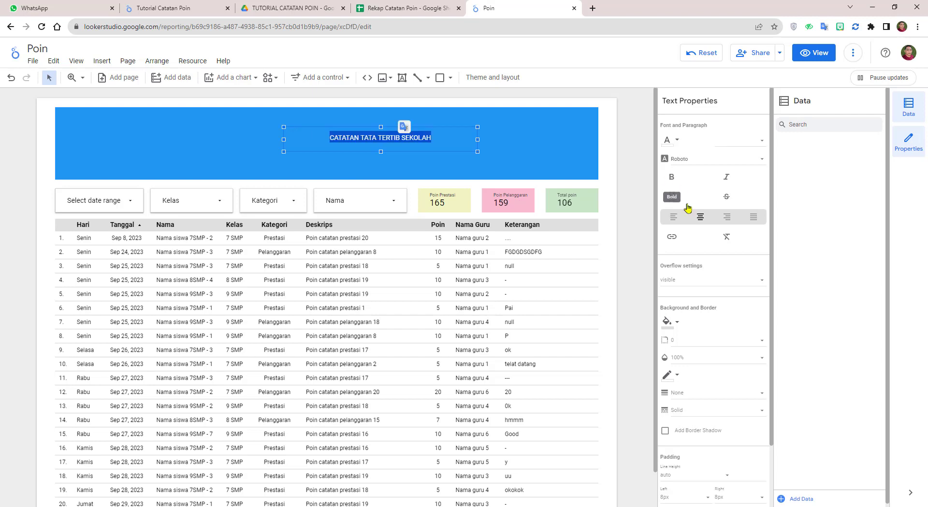
pyautogui.click(672, 178)
# Step: Move the title text box so it sits centred on the banner
pyautogui.click(593, 151)
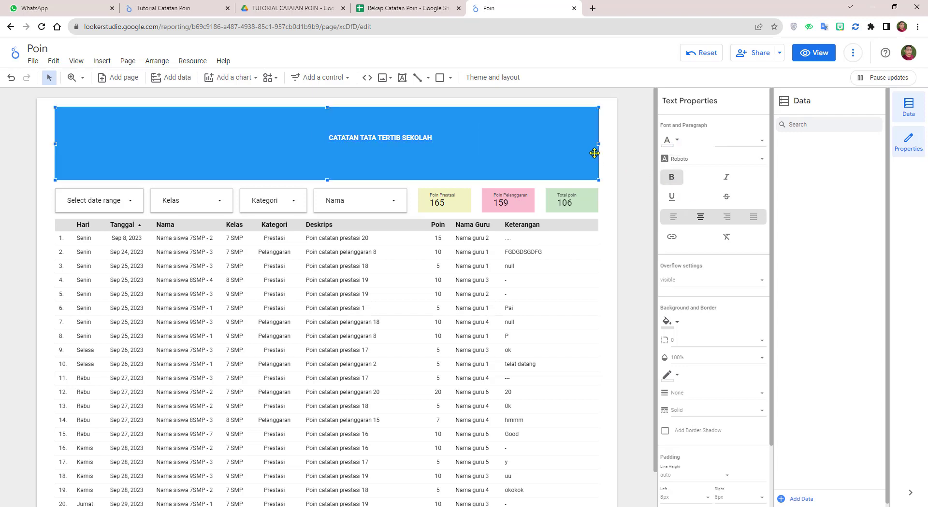
pyautogui.click(400, 132)
pyautogui.moveTo(400, 132); pyautogui.dragTo(348, 121)
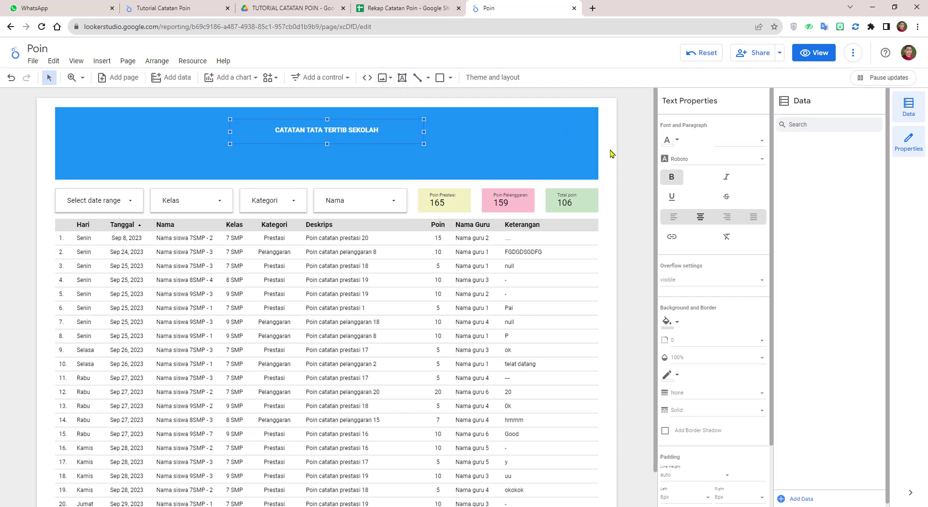
pyautogui.click(629, 159)
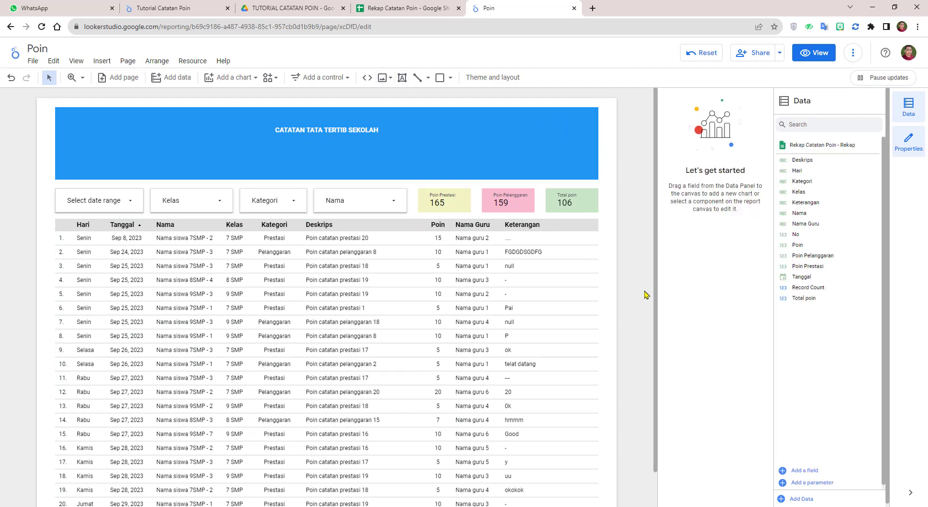
pyautogui.scroll(-1, 644, 271)
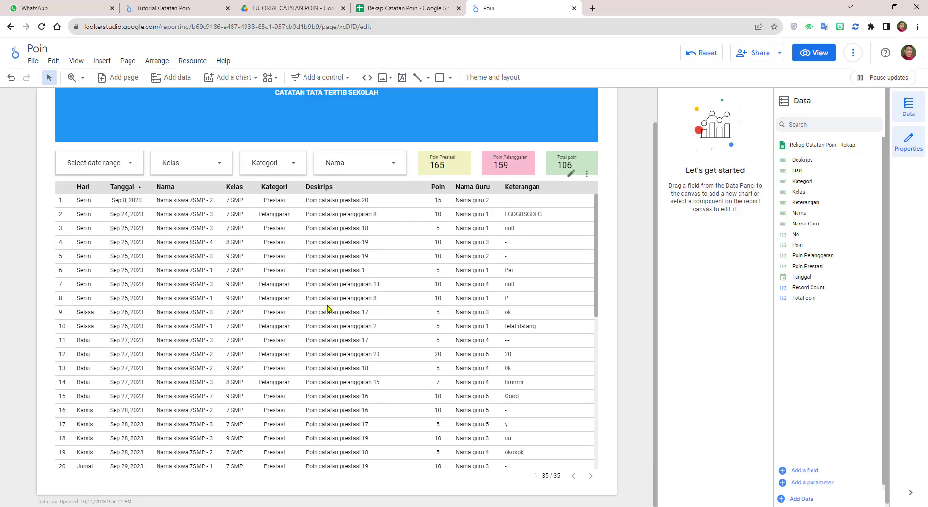
# Step: Give the table's header a black background with white labels
pyautogui.click(564, 193)
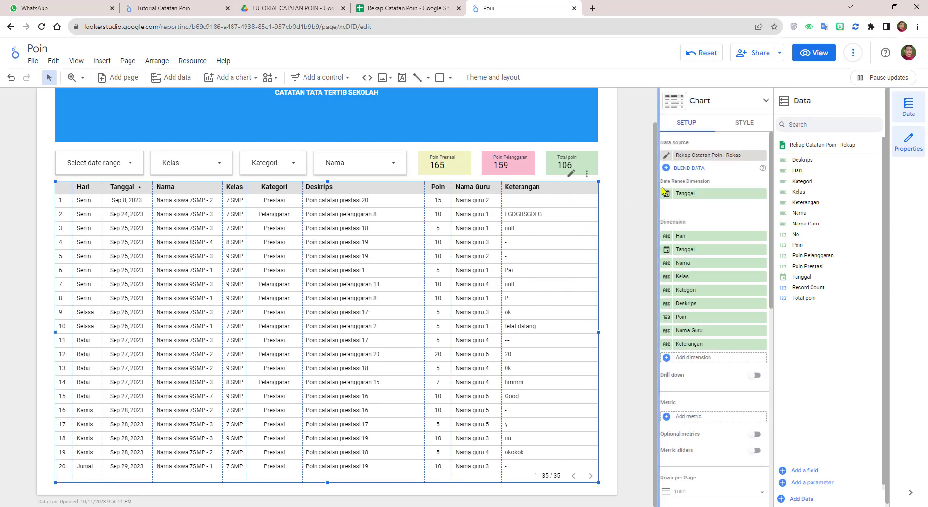
pyautogui.click(748, 122)
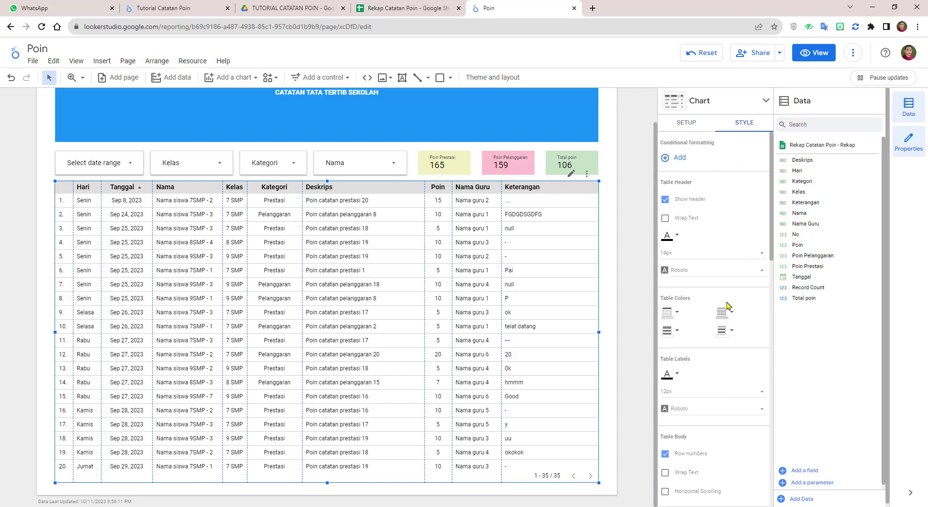
pyautogui.click(677, 315)
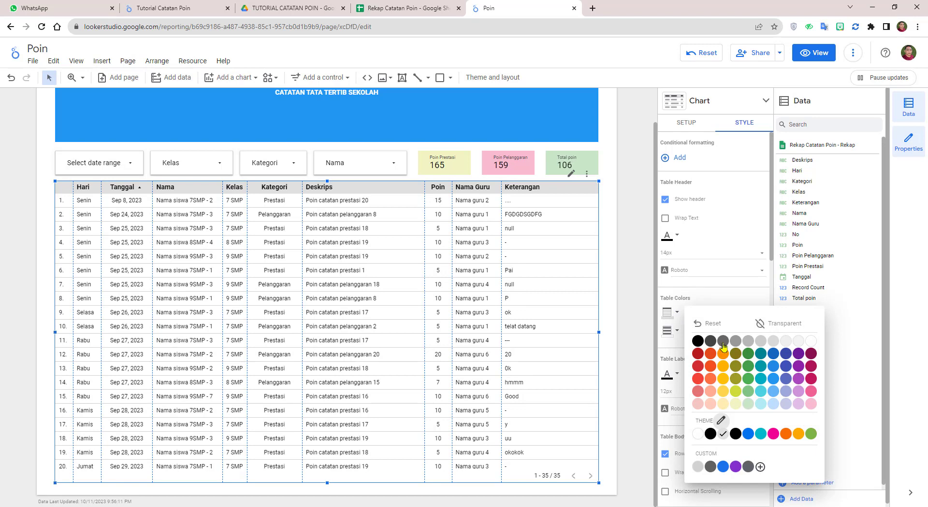
pyautogui.click(698, 341)
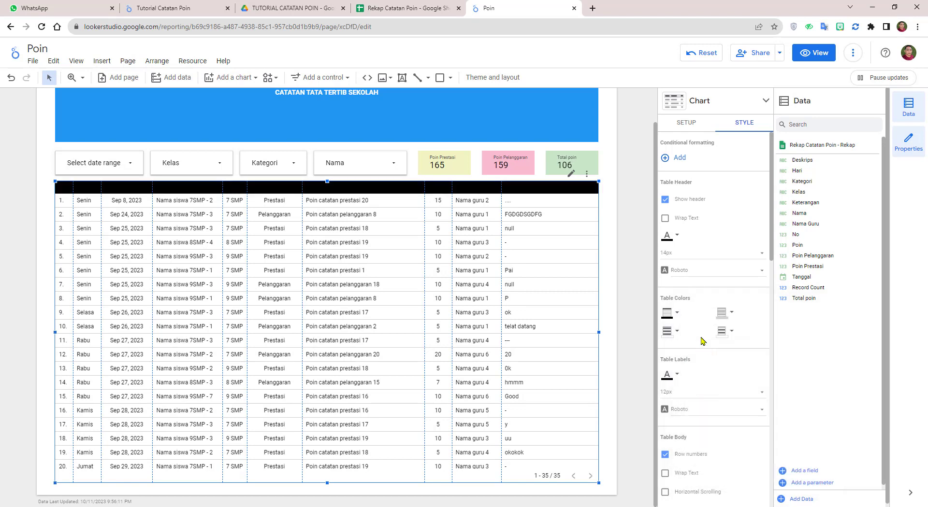
pyautogui.click(677, 236)
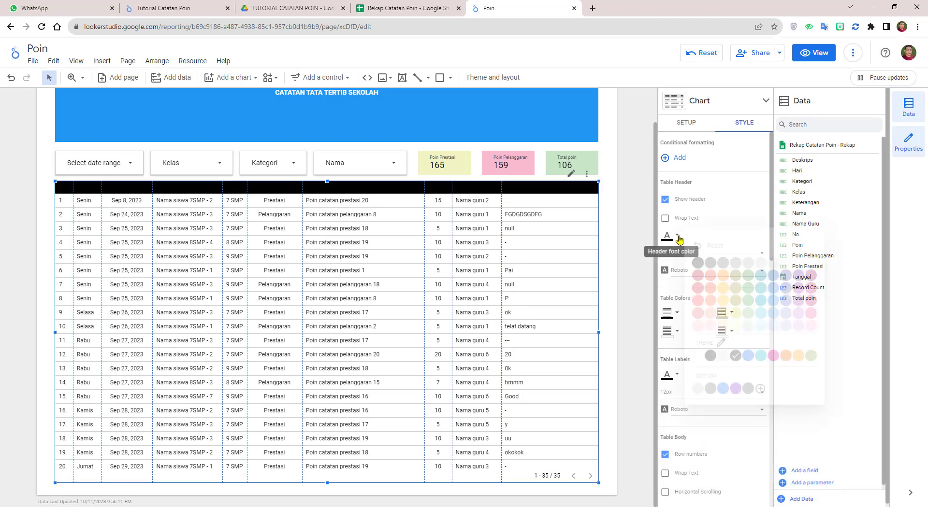
pyautogui.click(800, 264)
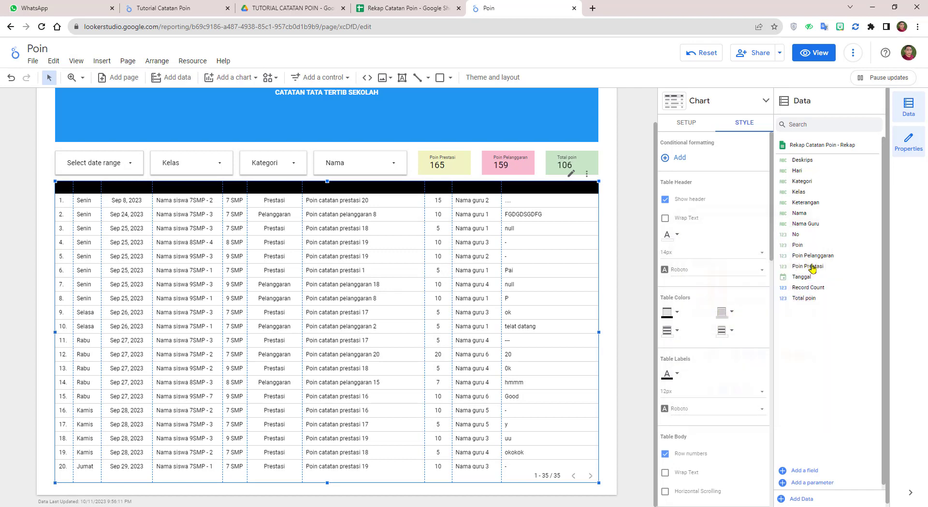
pyautogui.click(639, 231)
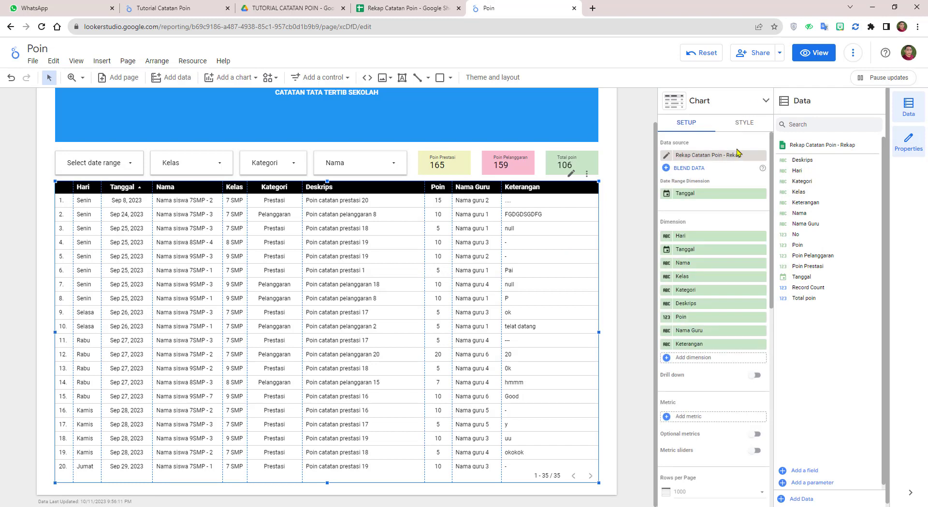
# Step: Colour the table's odd rows white and even rows light grey
pyautogui.click(745, 123)
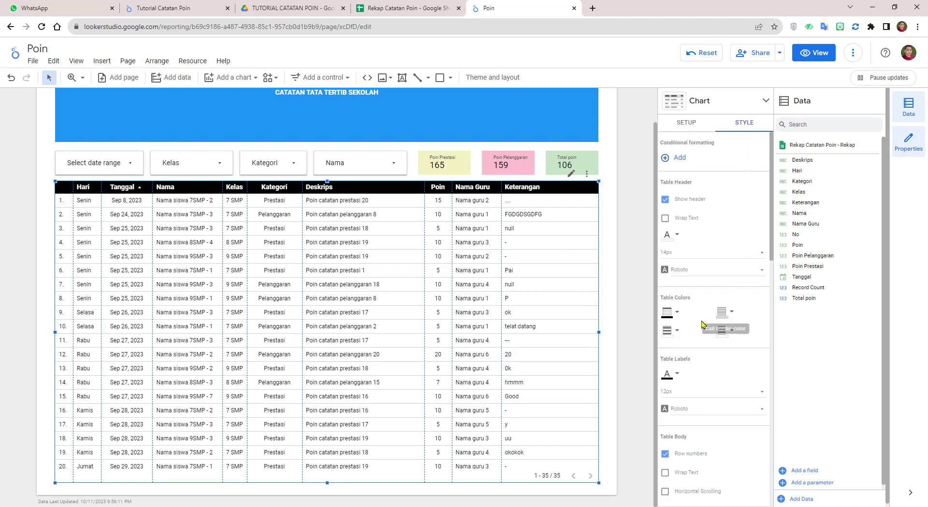
pyautogui.click(677, 332)
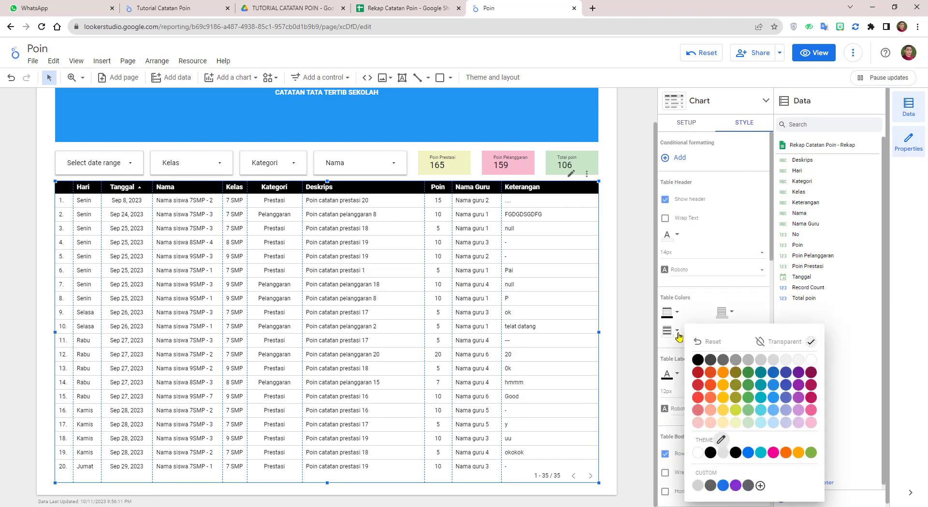
pyautogui.click(810, 361)
pyautogui.click(732, 331)
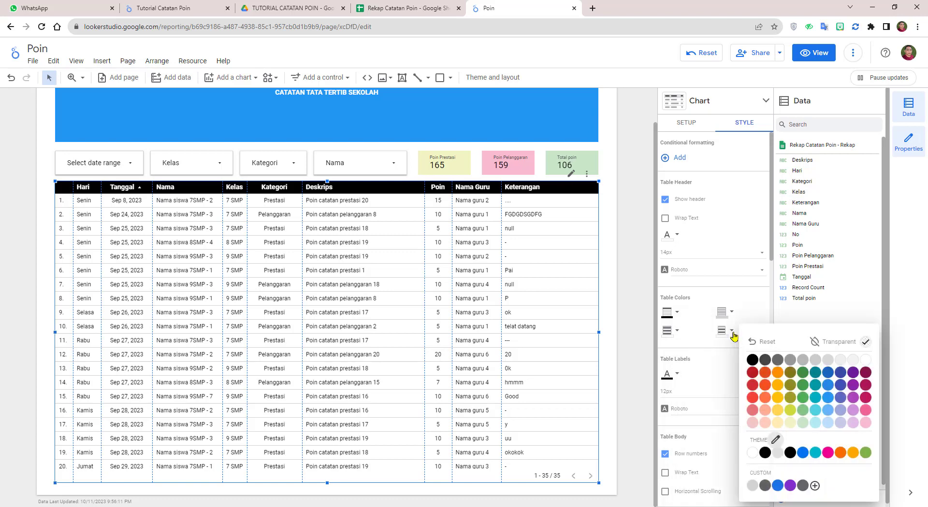
pyautogui.click(827, 361)
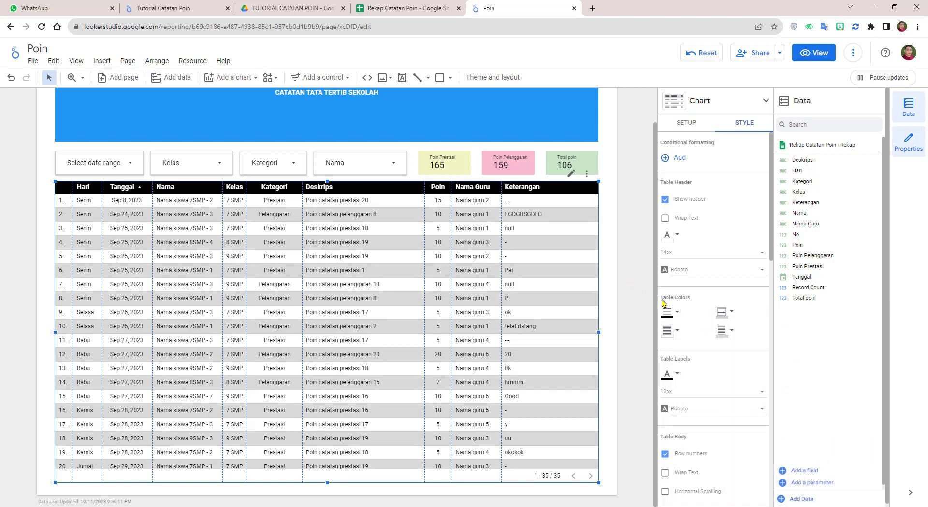
pyautogui.click(732, 332)
pyautogui.click(840, 362)
pyautogui.click(633, 269)
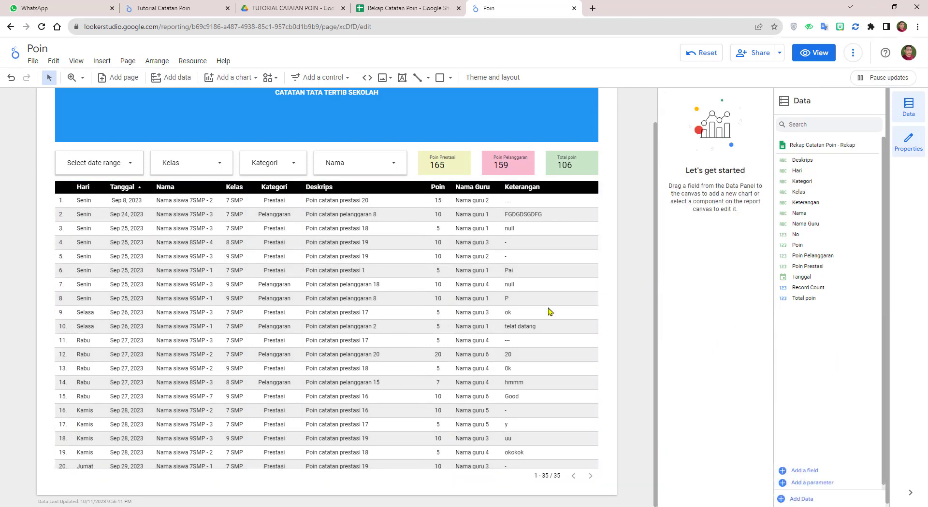
# Step: Look over the striped table, then preview the report in View mode
pyautogui.scroll(-3, 550, 311)
pyautogui.scroll(3, 538, 315)
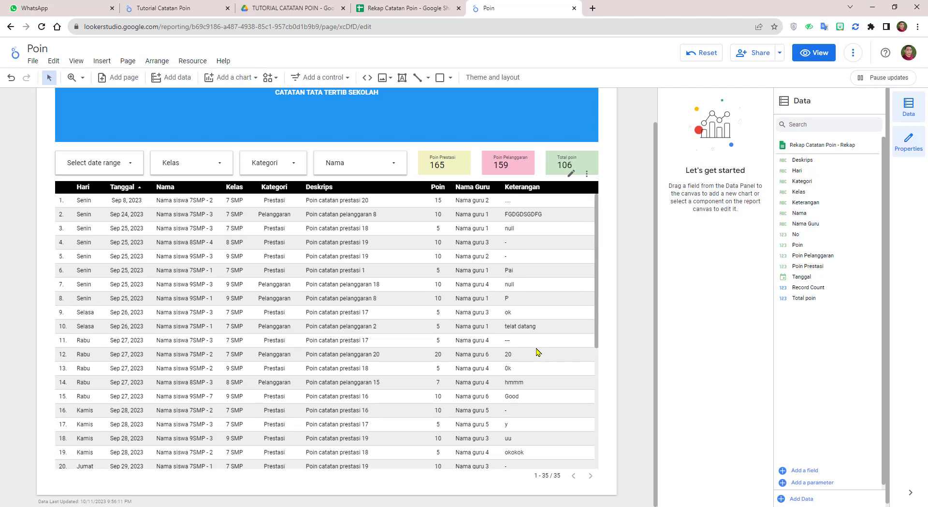
pyautogui.scroll(-3, 538, 352)
pyautogui.scroll(3, 534, 349)
pyautogui.scroll(1, 532, 347)
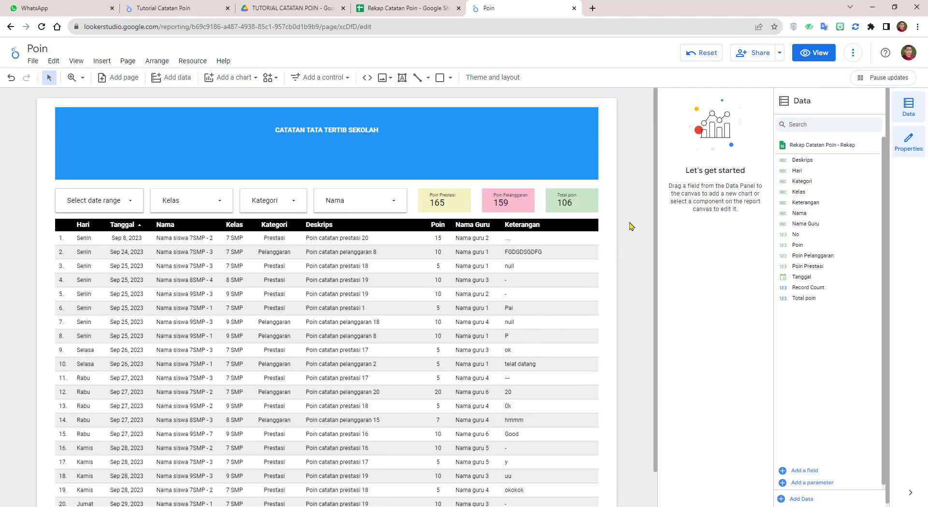
pyautogui.click(827, 57)
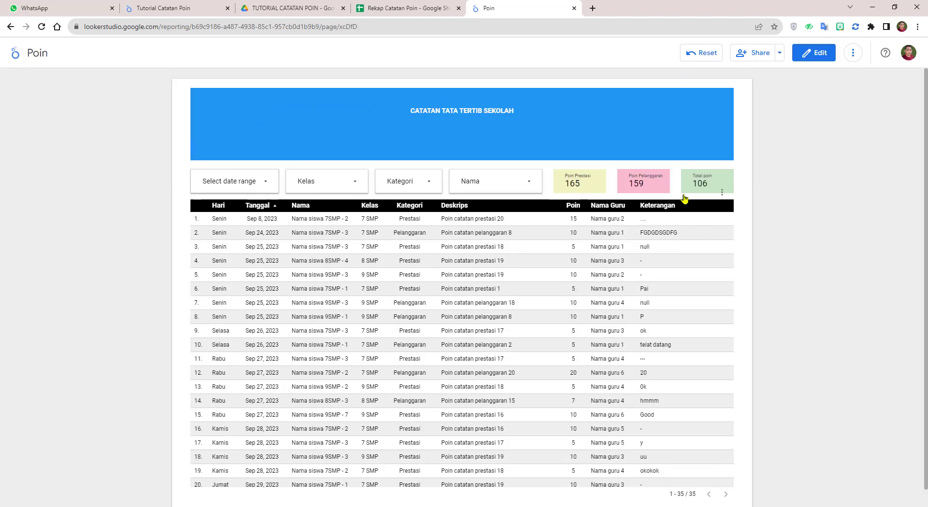
# Step: Test the Kelas filter with only 9 SMP, then reselect all classes
pyautogui.click(354, 186)
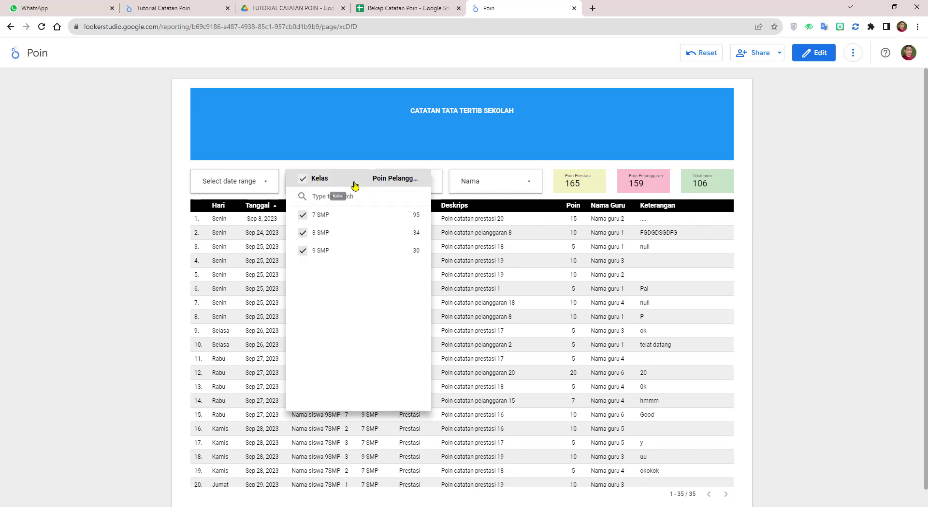
pyautogui.click(403, 251)
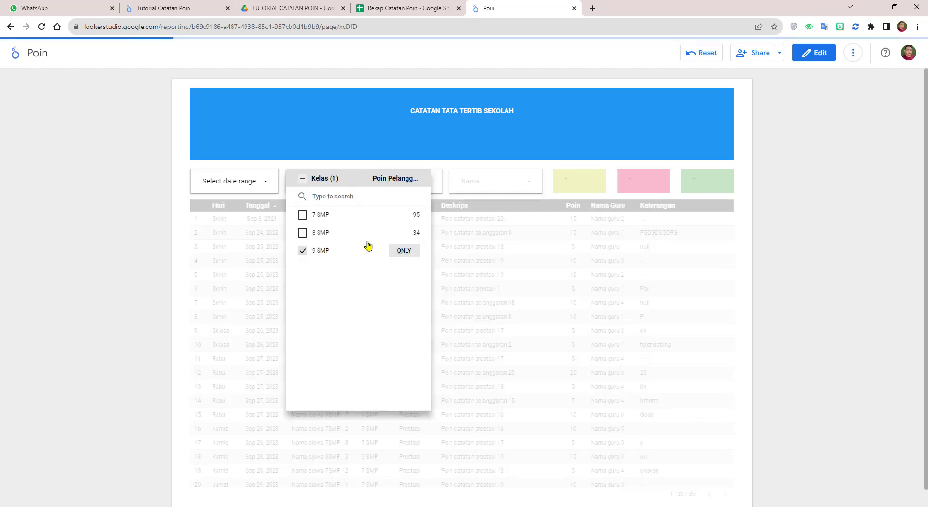
pyautogui.click(186, 184)
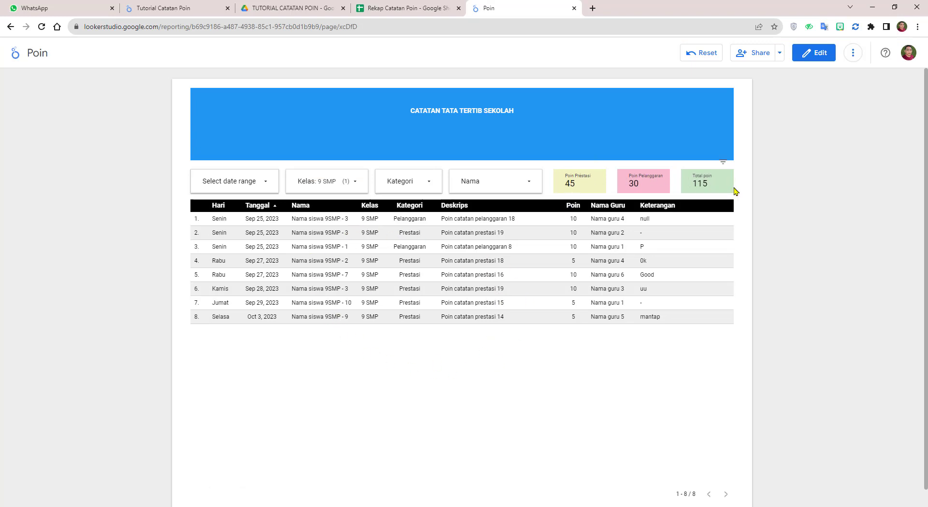
pyautogui.click(355, 185)
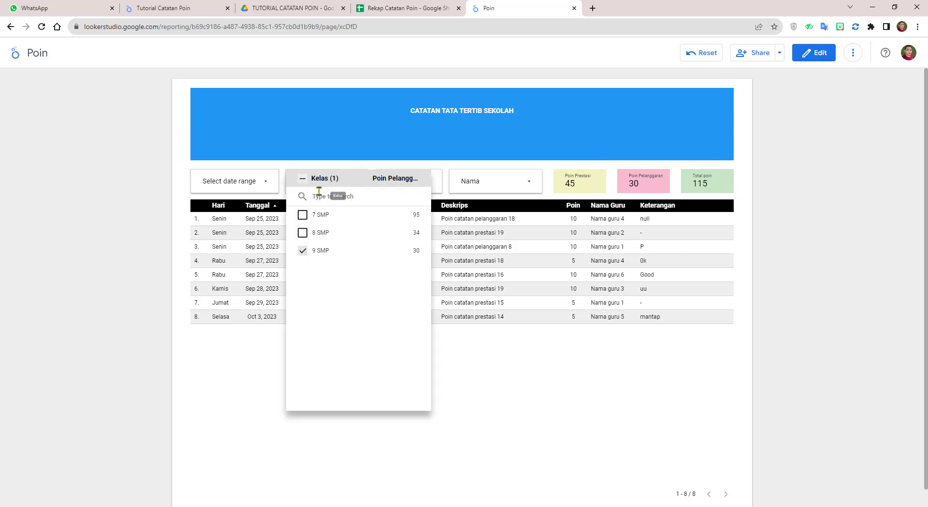
pyautogui.click(304, 181)
pyautogui.click(529, 187)
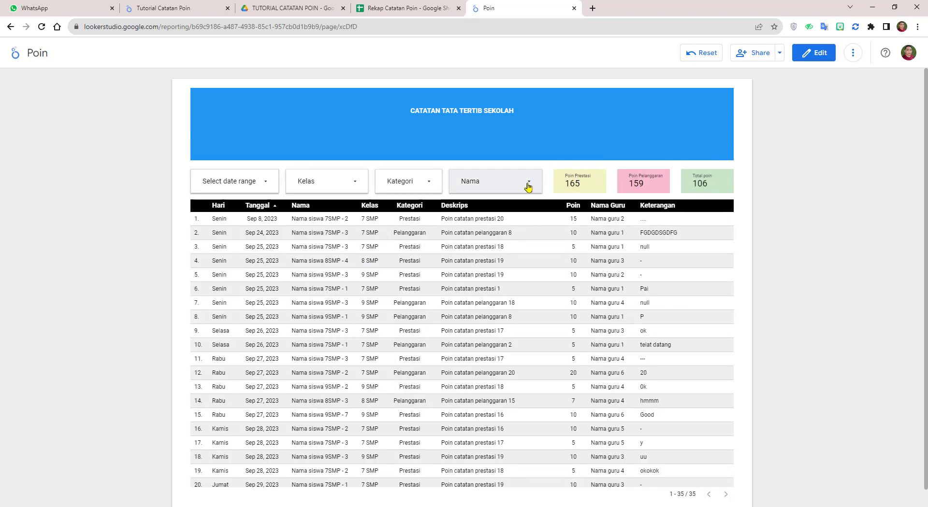
# Step: Filter the Nama control to only Nama siswa 7SMP - 2
pyautogui.click(529, 188)
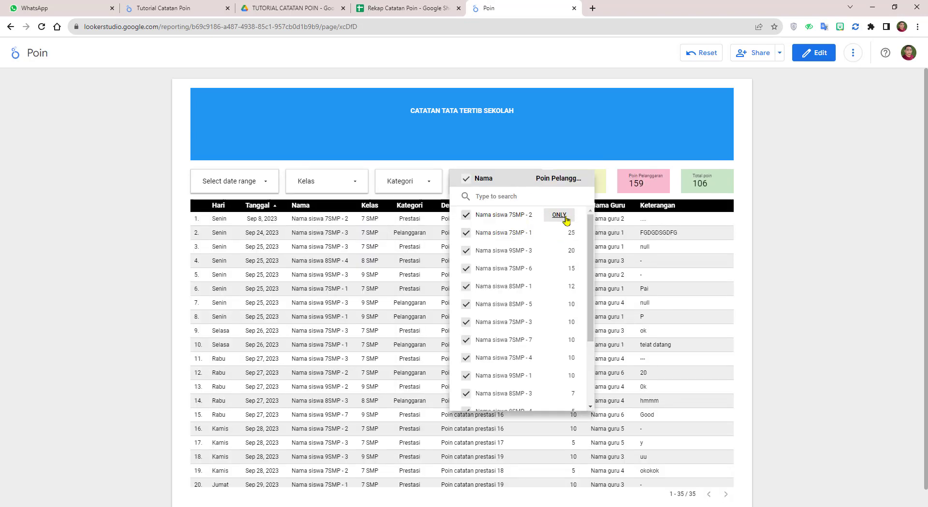
pyautogui.click(558, 216)
pyautogui.click(185, 178)
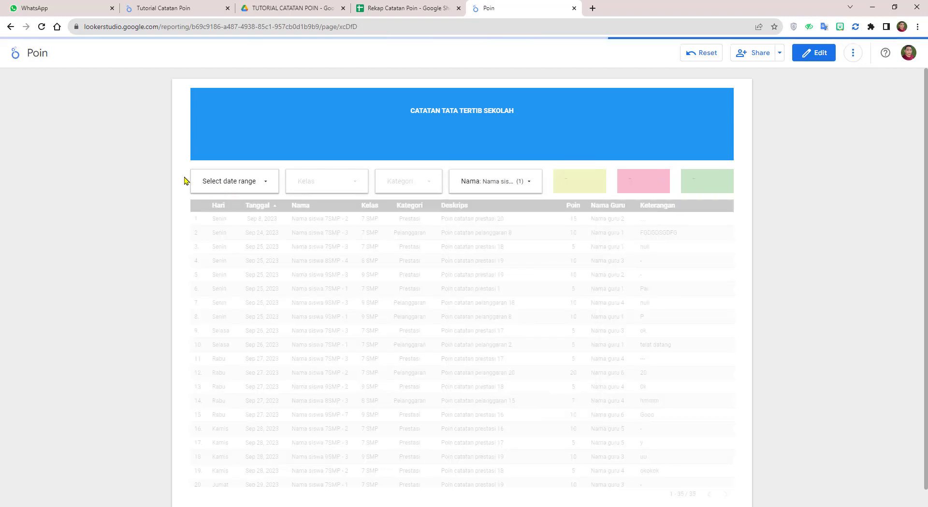
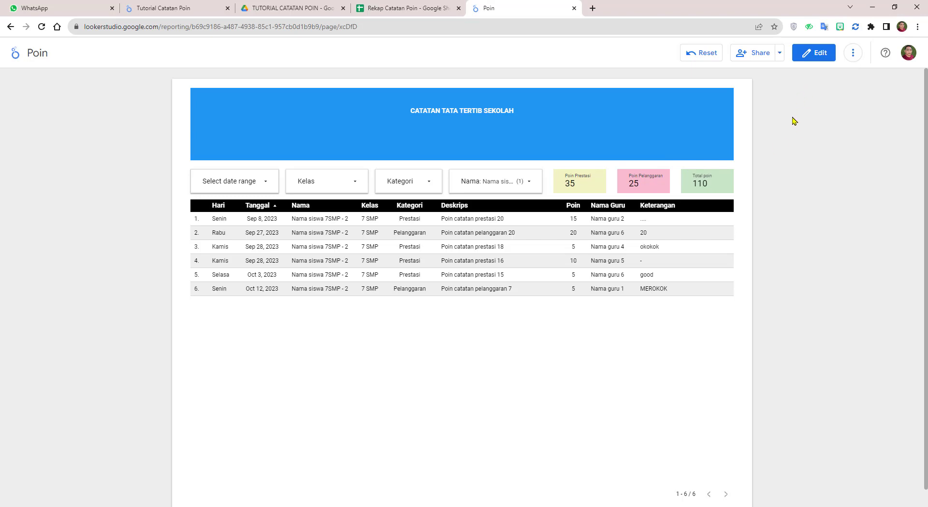
# Step: Set the Poin report's link access to Public, copy its link, and save the setting
pyautogui.click(760, 56)
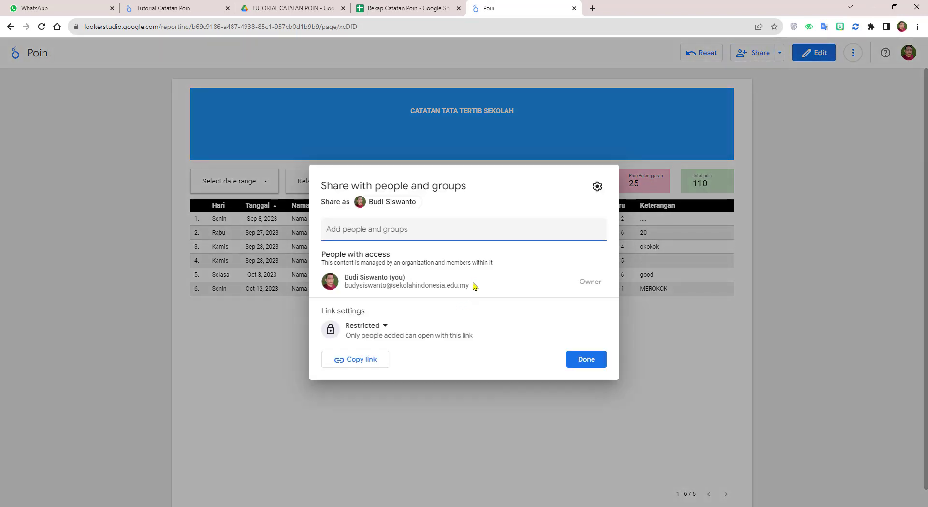
pyautogui.click(386, 332)
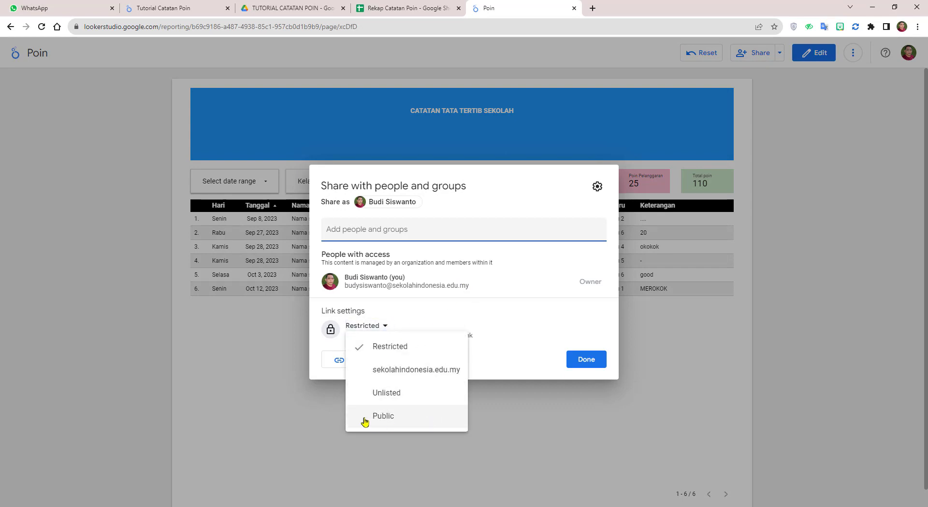
pyautogui.click(395, 421)
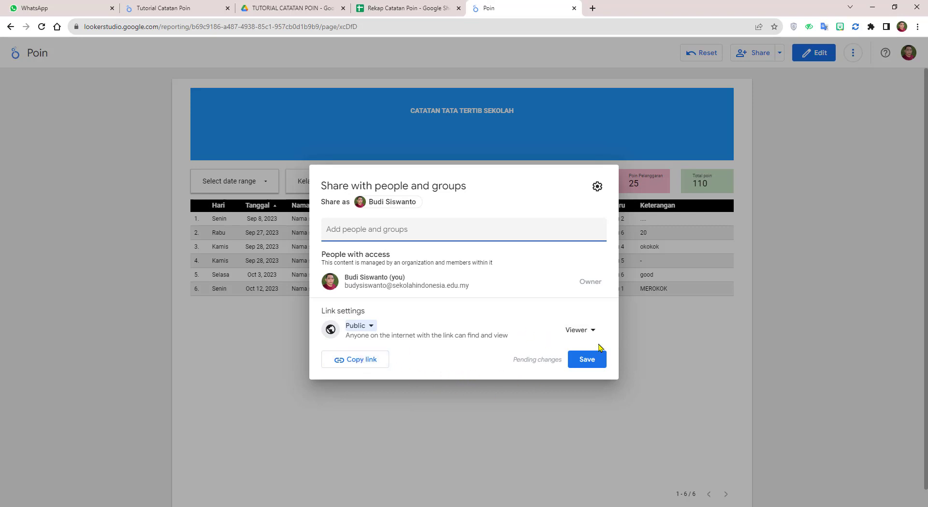
pyautogui.click(364, 367)
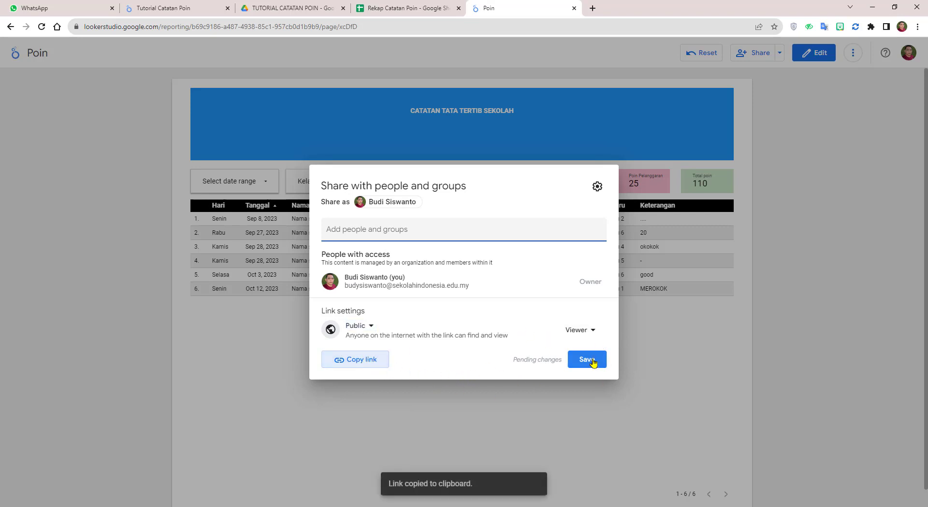
pyautogui.click(597, 362)
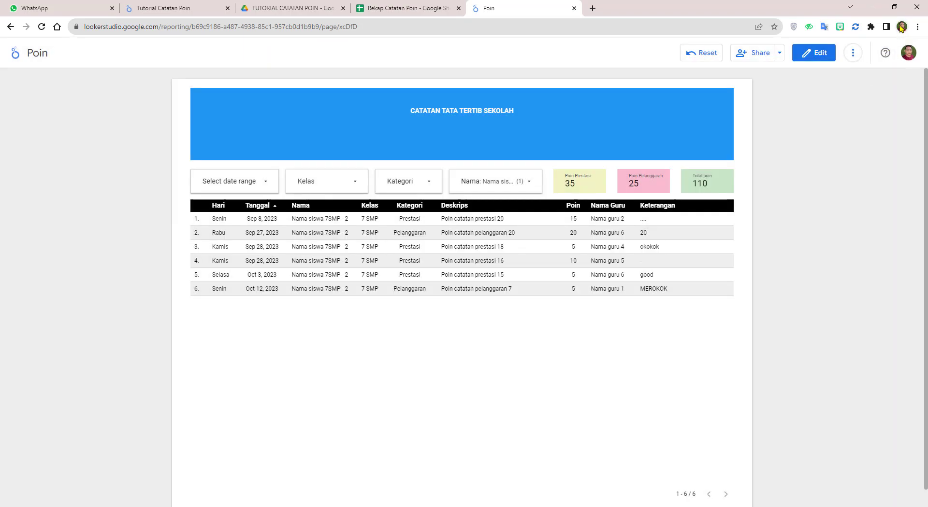
pyautogui.click(901, 27)
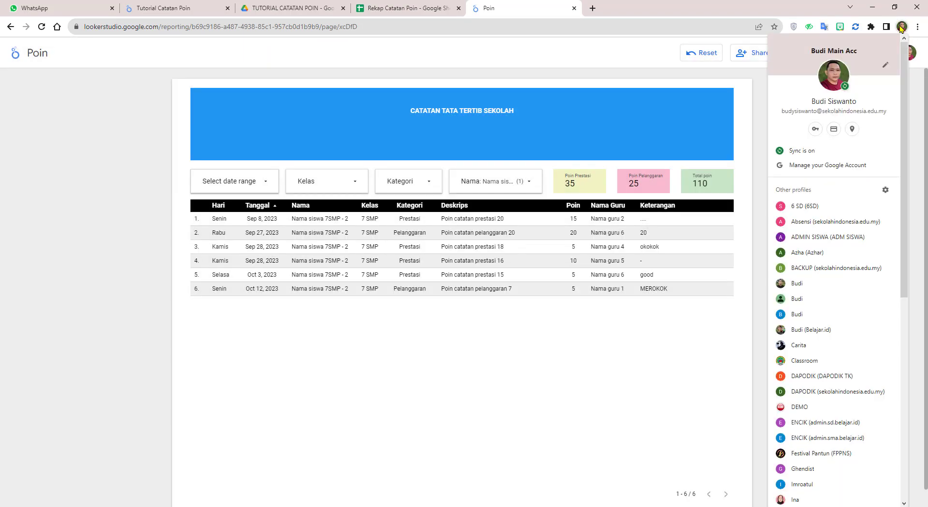
# Step: Open the copied Poin report link in a window of another browser profile
pyautogui.click(810, 285)
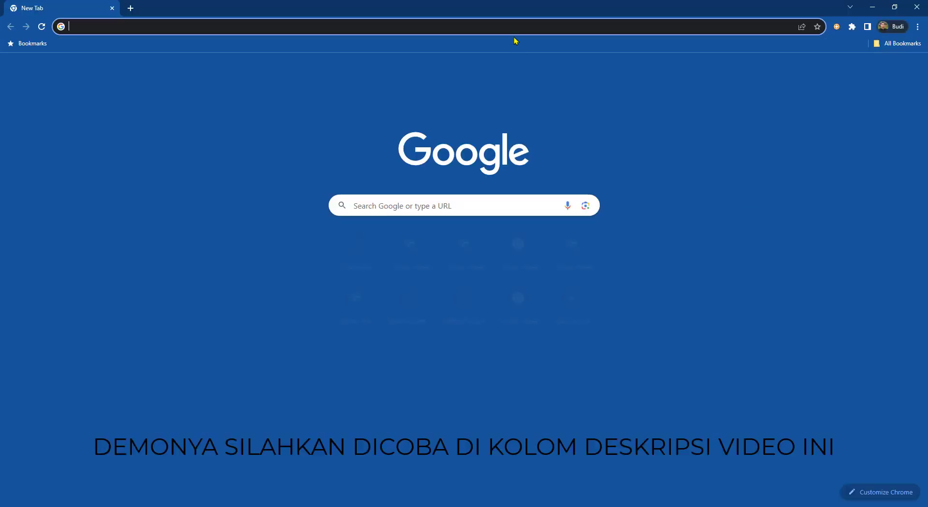
pyautogui.rightClick(514, 29)
pyautogui.click(545, 82)
pyautogui.press('Return')
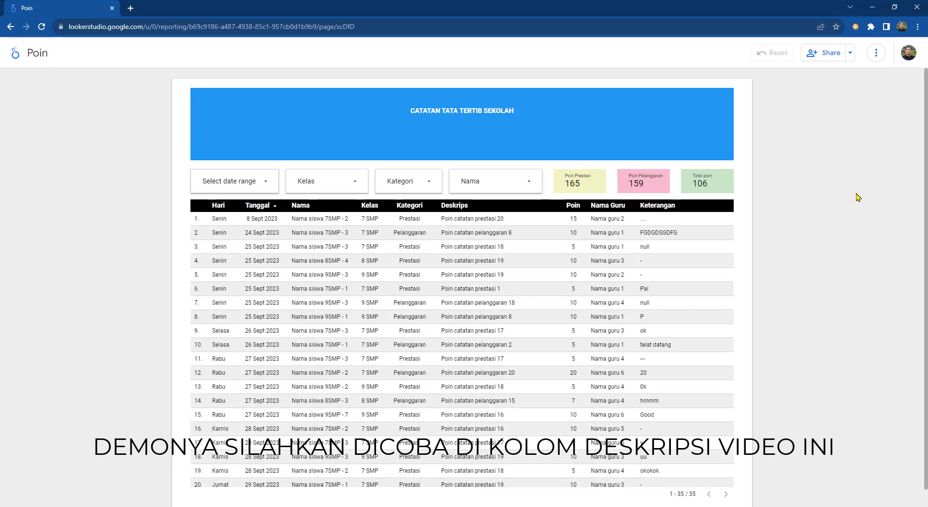
pyautogui.scroll(-4, 408, 291)
pyautogui.scroll(4, 409, 291)
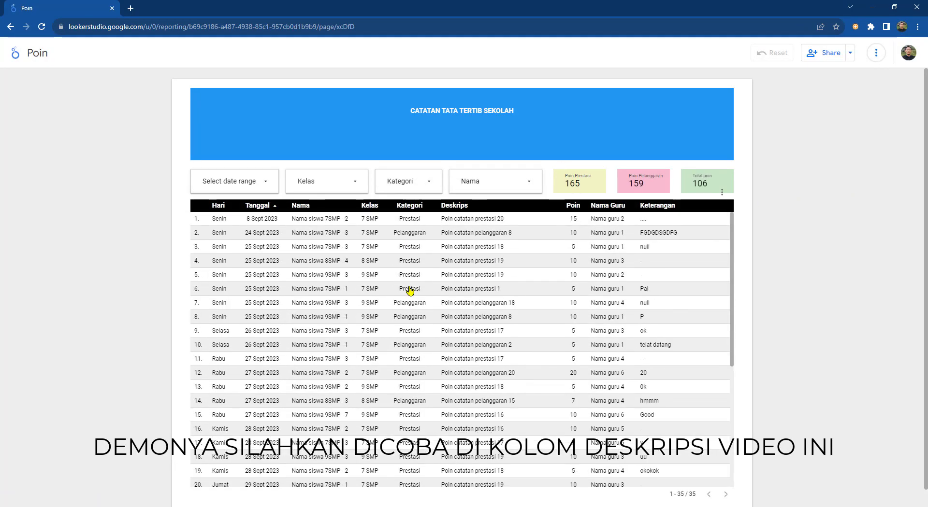
# Step: Filter the Nama control to only Nama siswa 7SMP - 2
pyautogui.click(354, 185)
pyautogui.click(529, 188)
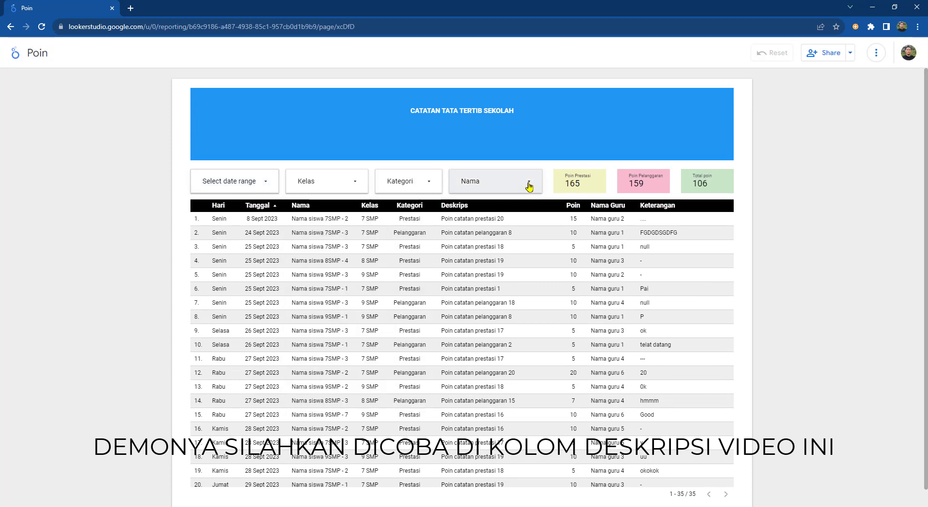
pyautogui.click(529, 186)
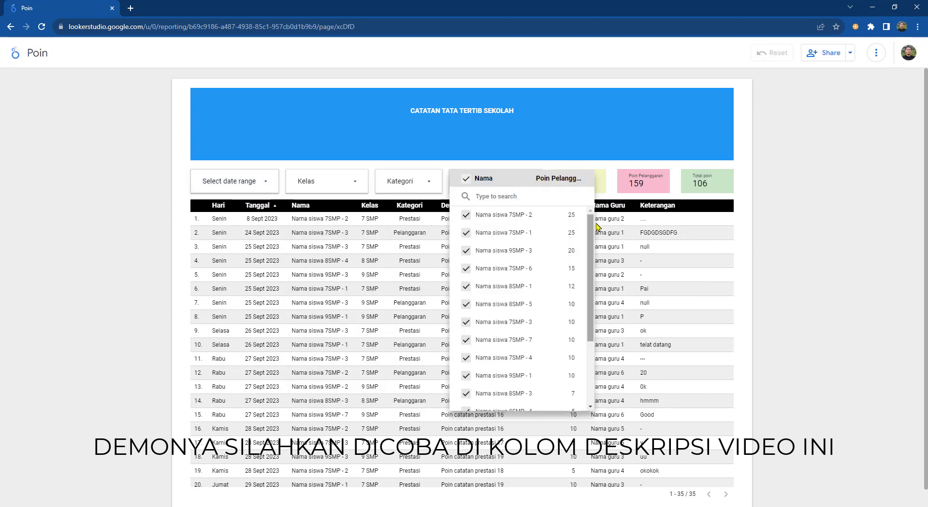
pyautogui.click(559, 215)
pyautogui.click(852, 274)
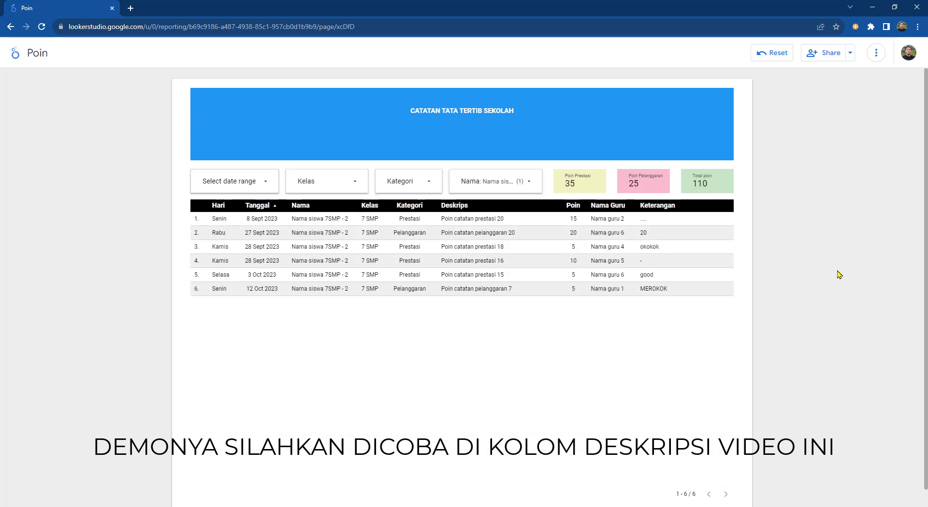
# Step: Check the table's options and the sharing menu, then select the report's web address
pyautogui.rightClick(633, 334)
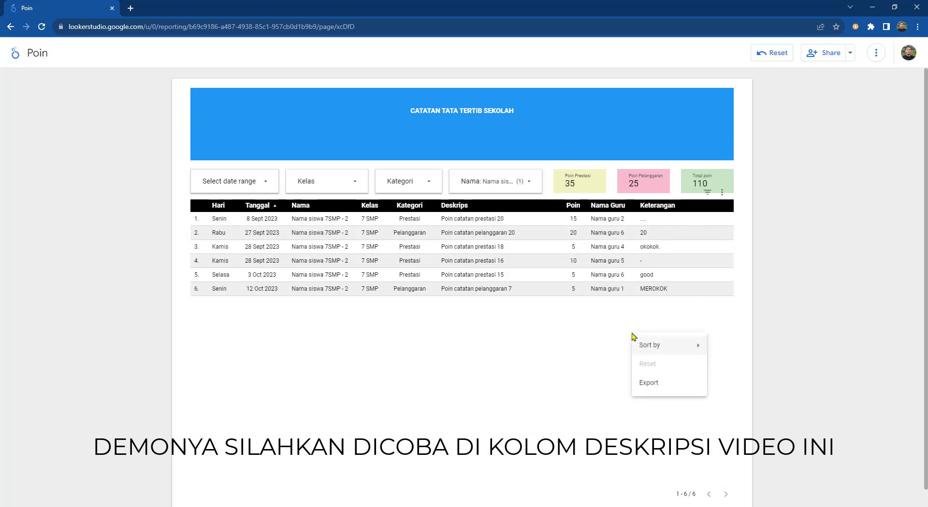
pyautogui.rightClick(595, 121)
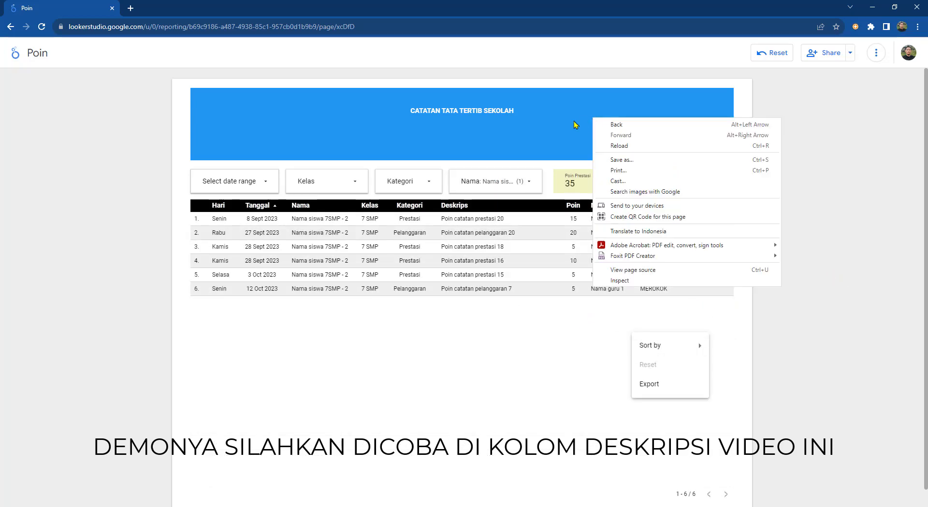
pyautogui.rightClick(553, 168)
pyautogui.click(850, 55)
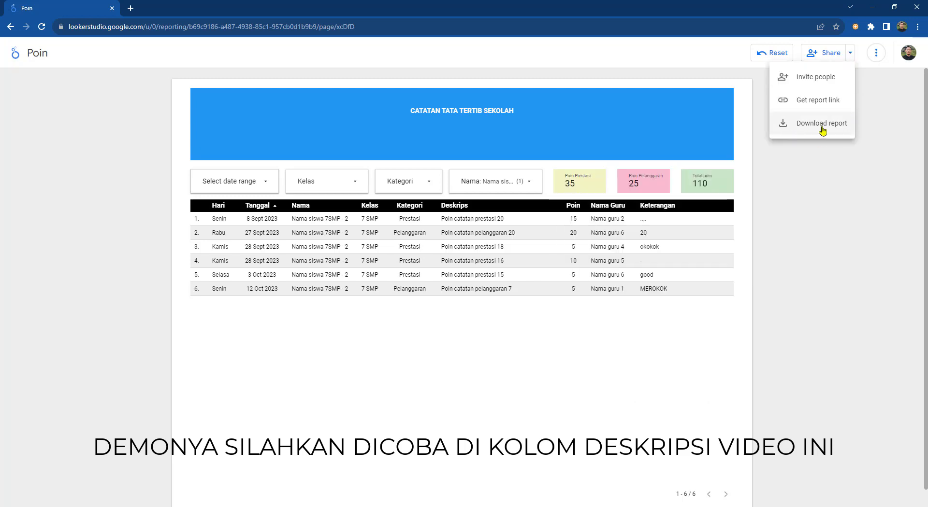
pyautogui.click(850, 55)
pyautogui.click(850, 55)
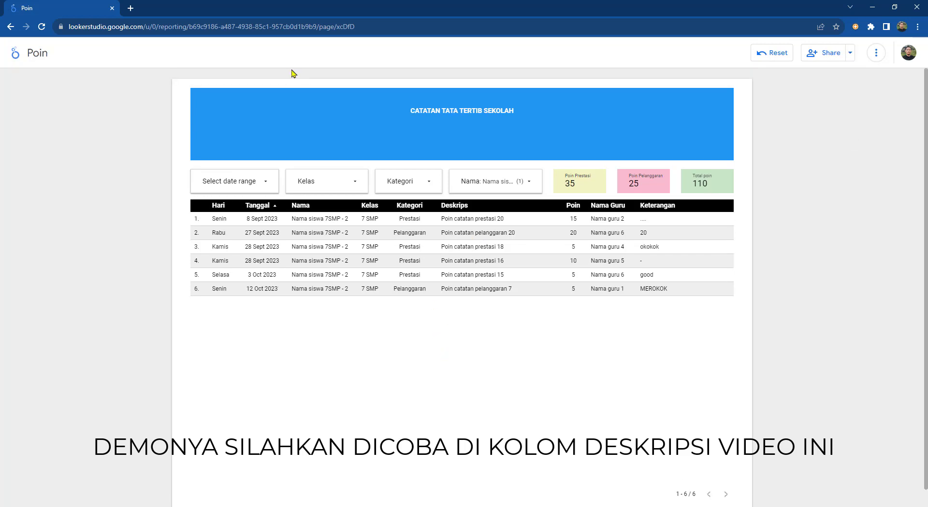
pyautogui.click(180, 27)
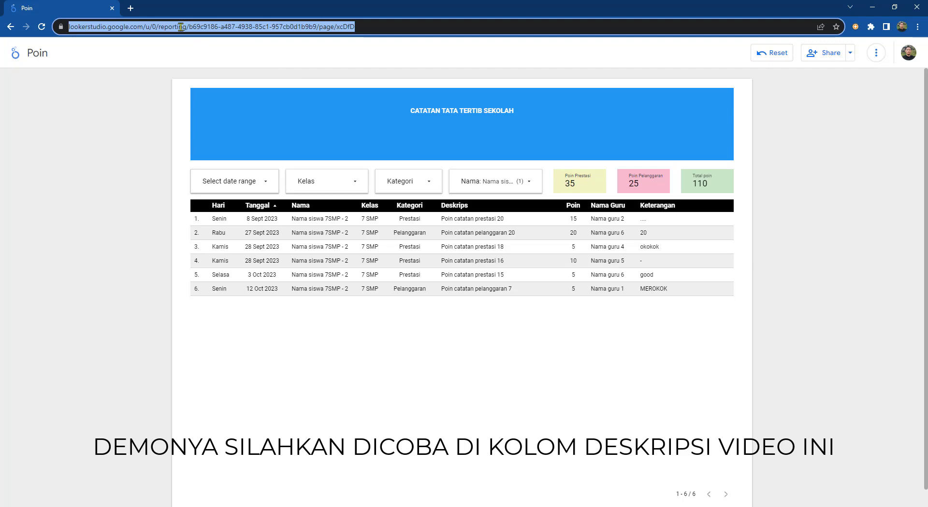
# Step: Go to s.id in a new tab and shorten the pasted report link
pyautogui.click(131, 8)
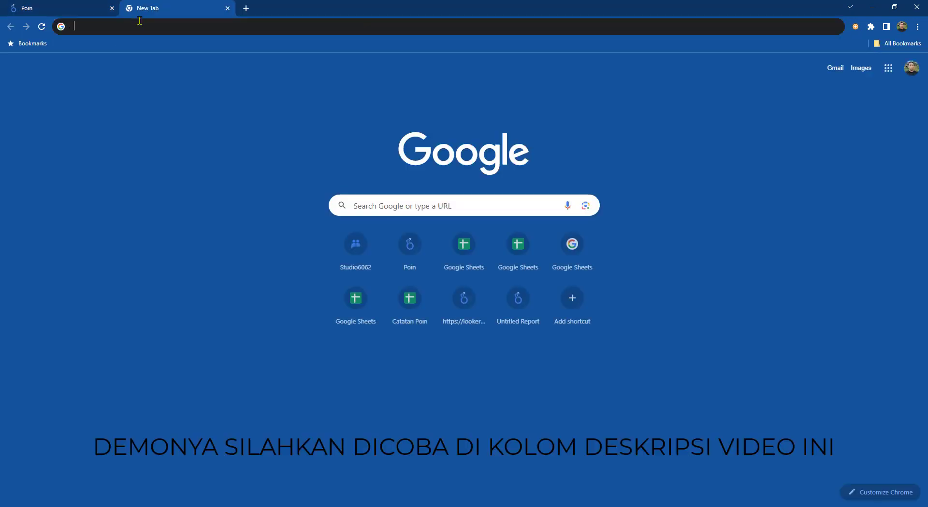
pyautogui.write('s.ID')
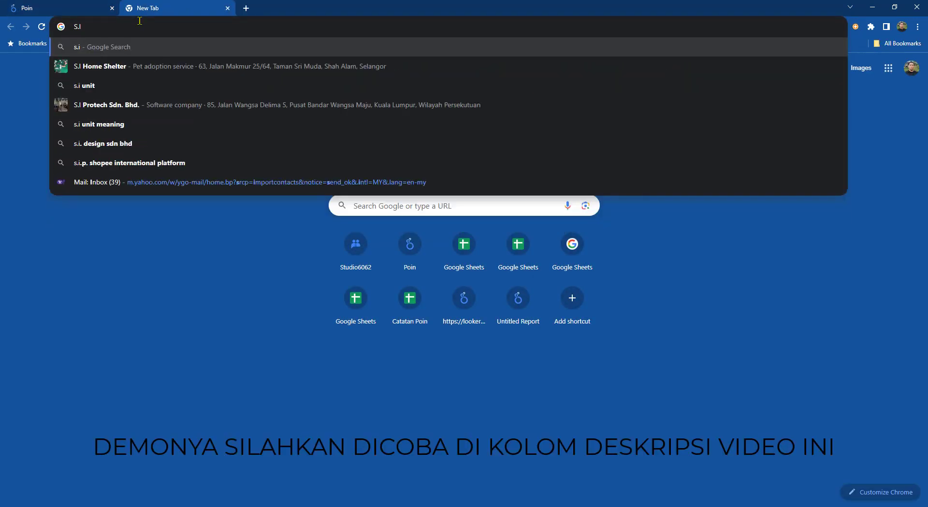
pyautogui.press('Return')
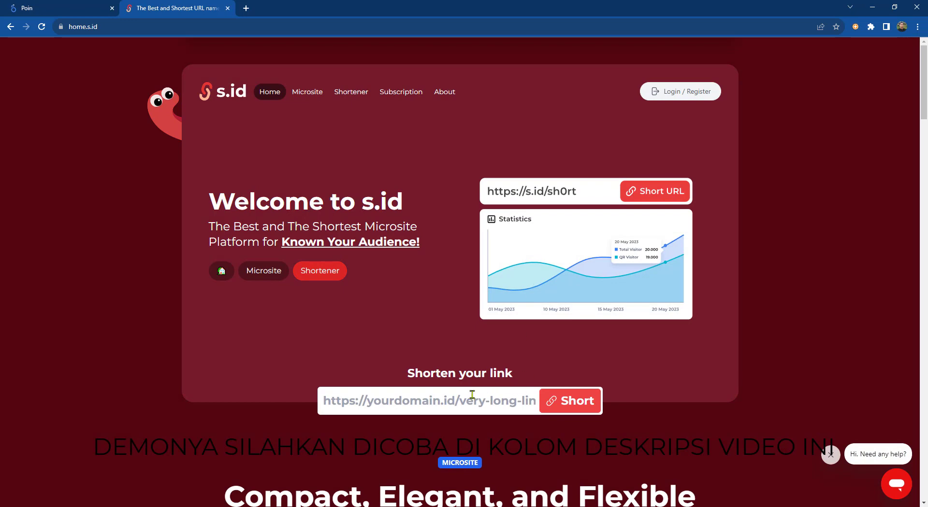
pyautogui.rightClick(476, 398)
pyautogui.click(494, 304)
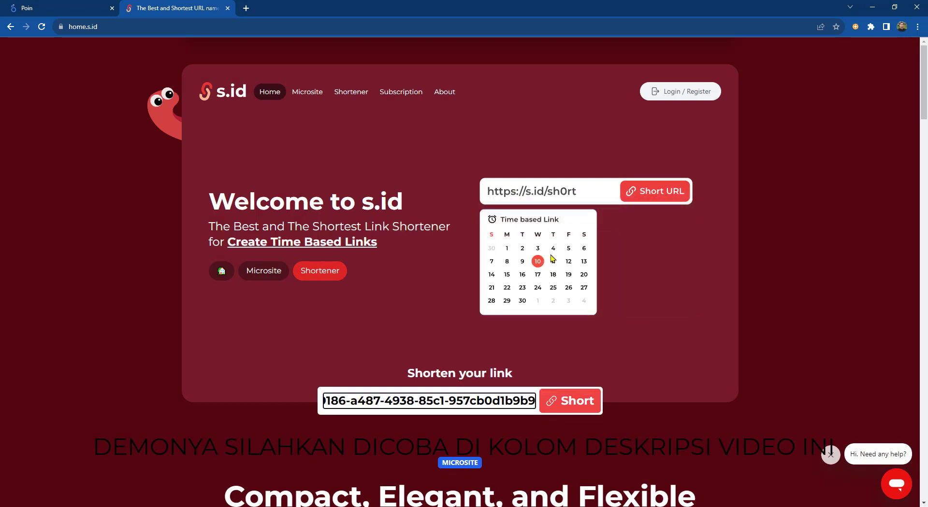
pyautogui.press('Return')
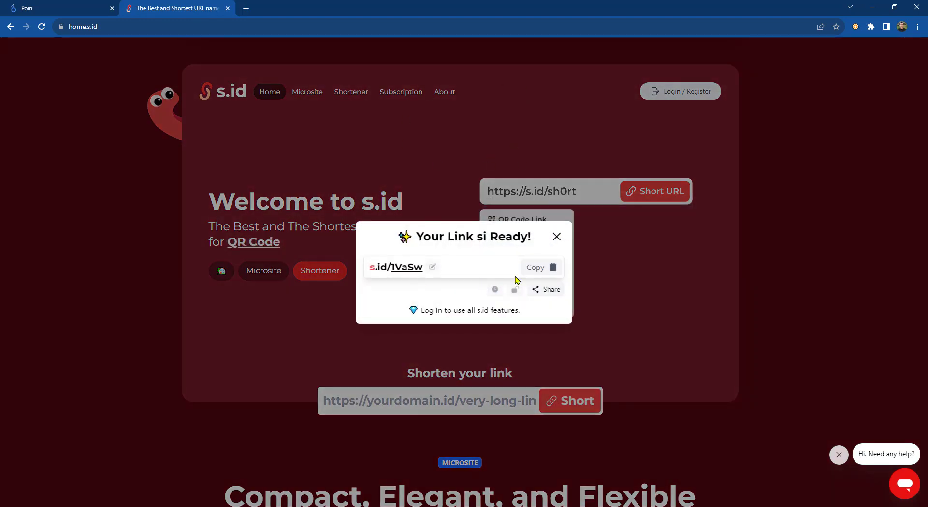
pyautogui.click(536, 268)
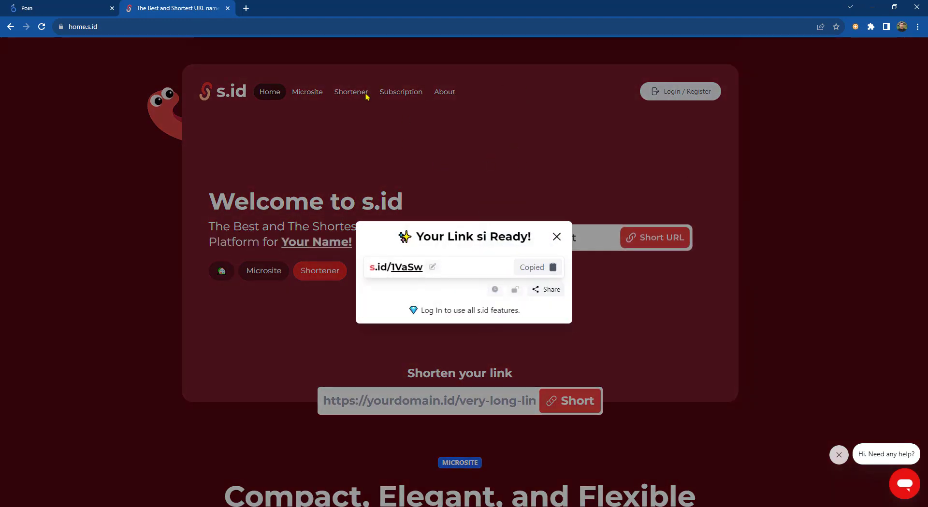
pyautogui.click(246, 8)
pyautogui.rightClick(255, 25)
pyautogui.click(265, 81)
pyautogui.press('Return')
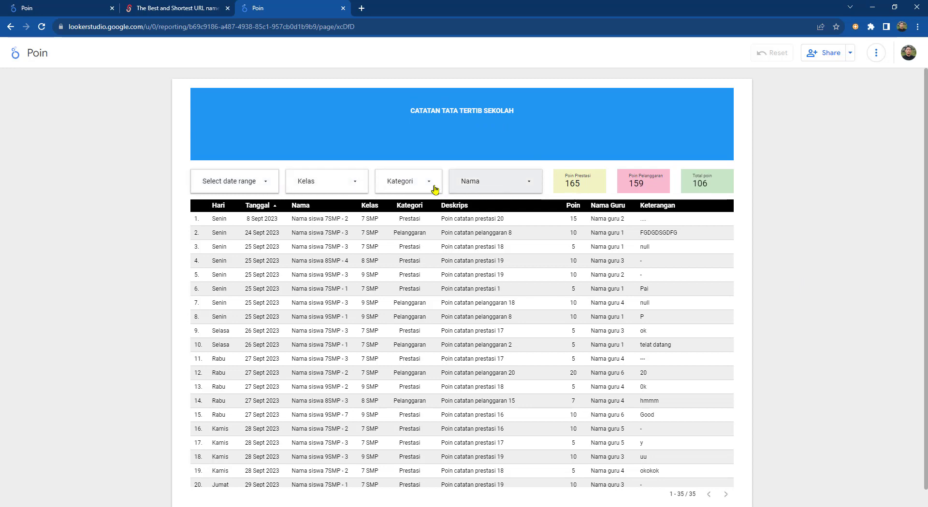
# Step: Set the report's date range to 1 July–30 December 2023
pyautogui.scroll(-5, 611, 244)
pyautogui.scroll(5, 599, 273)
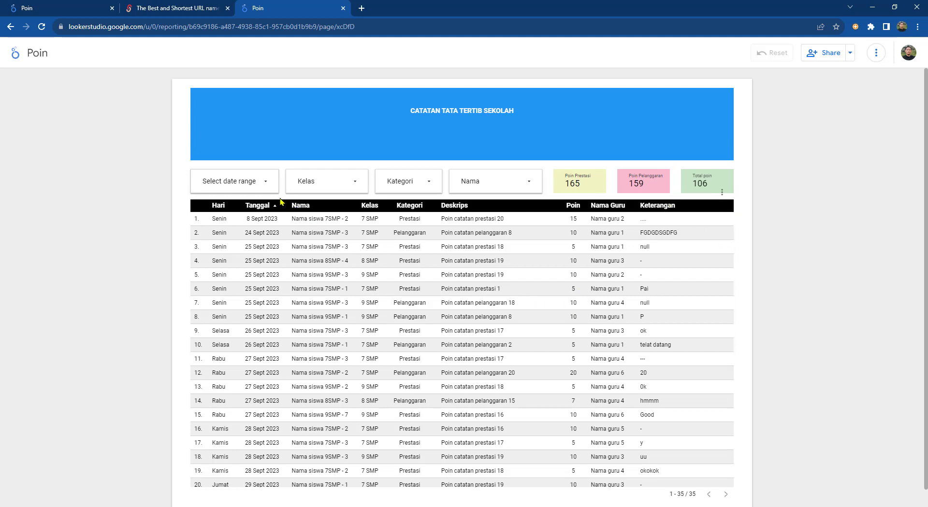
pyautogui.click(265, 185)
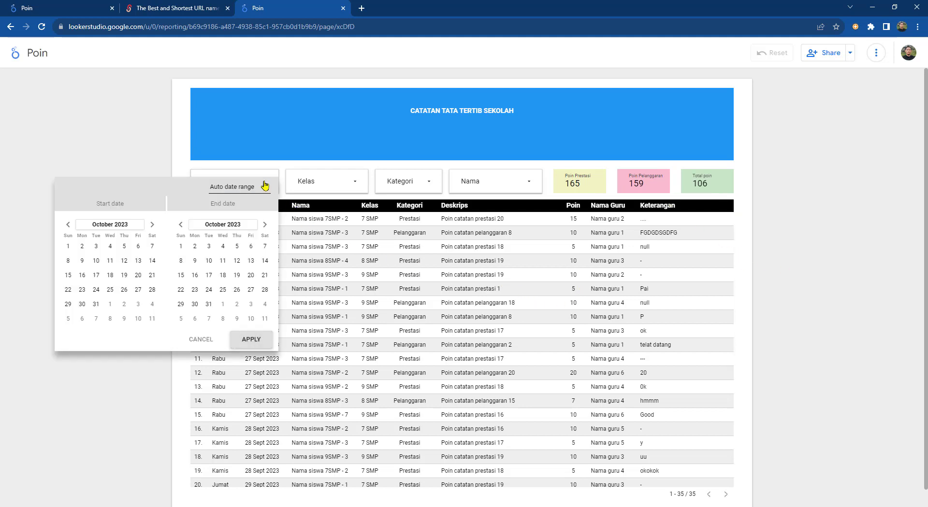
pyautogui.click(67, 225)
pyautogui.click(68, 225)
pyautogui.click(68, 225)
pyautogui.click(152, 246)
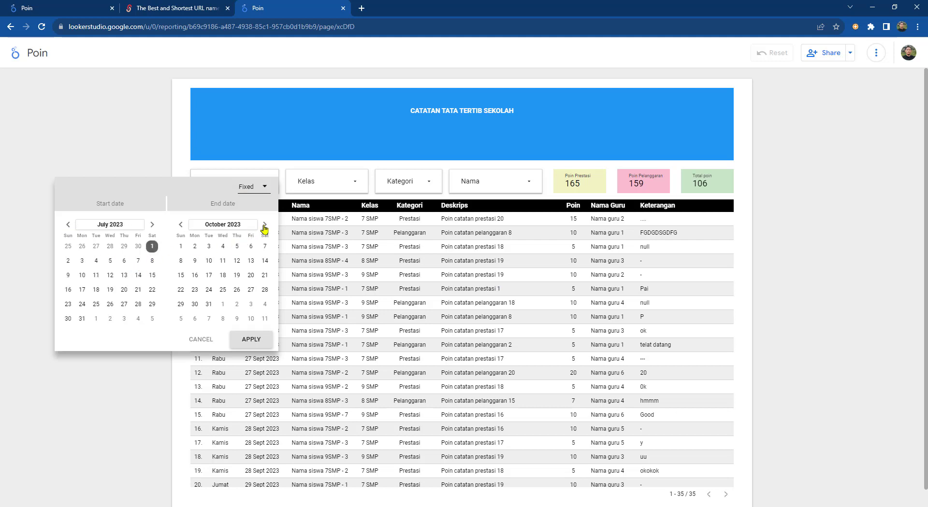
pyautogui.click(264, 225)
pyautogui.click(264, 224)
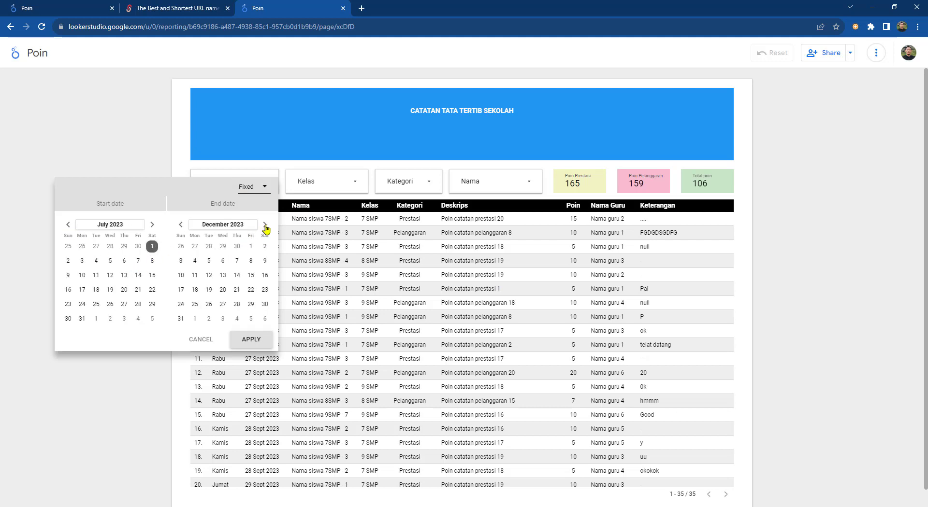
pyautogui.click(265, 304)
pyautogui.click(251, 340)
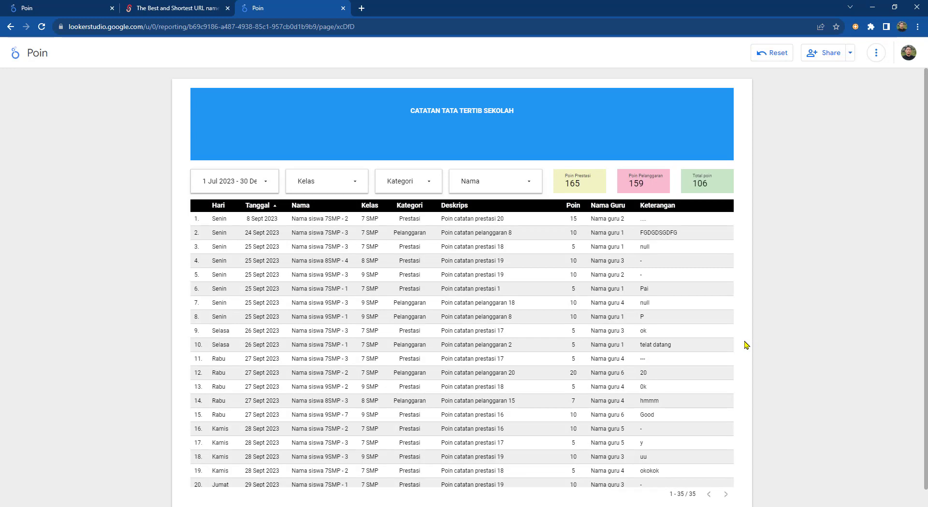
# Step: Limit the Kelas filter to 7 SMP, then switch to the Tutorial Catatan Poin report
pyautogui.click(355, 183)
pyautogui.click(410, 215)
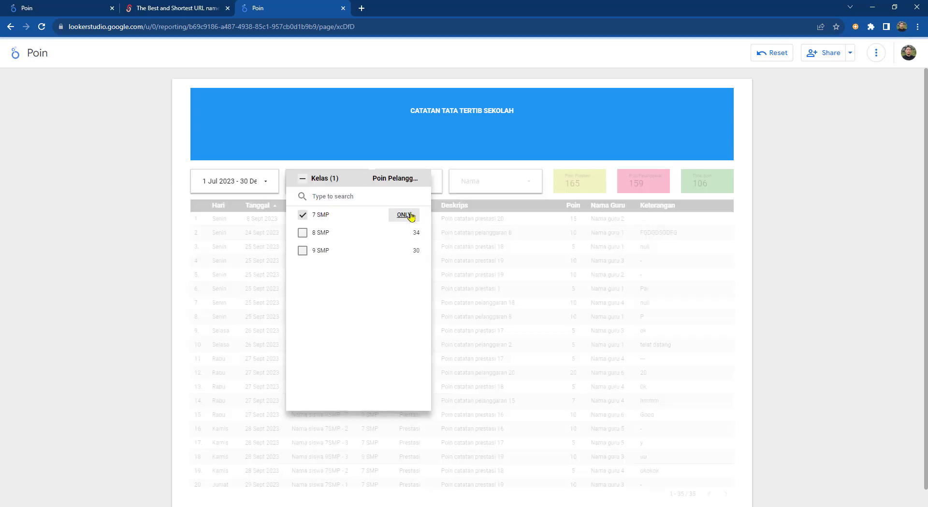
pyautogui.click(506, 145)
pyautogui.scroll(-1, 582, 290)
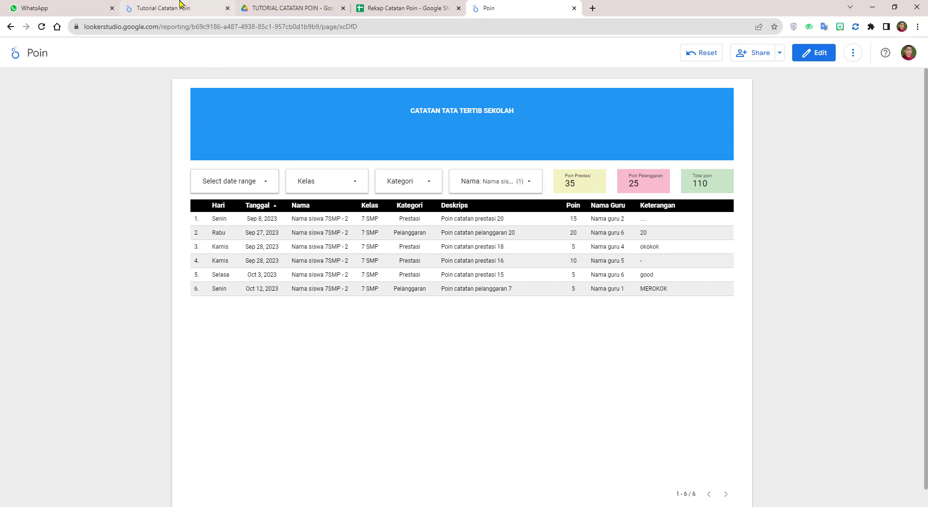
pyautogui.click(181, 8)
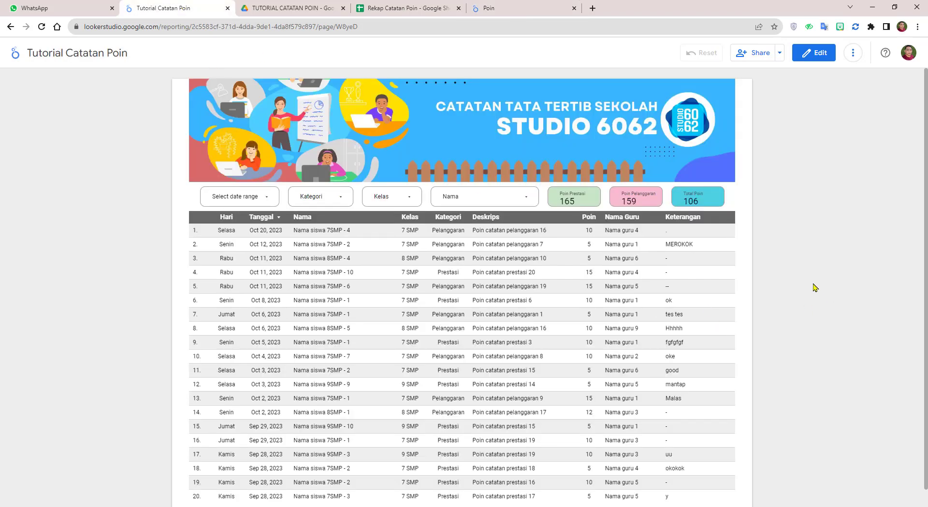